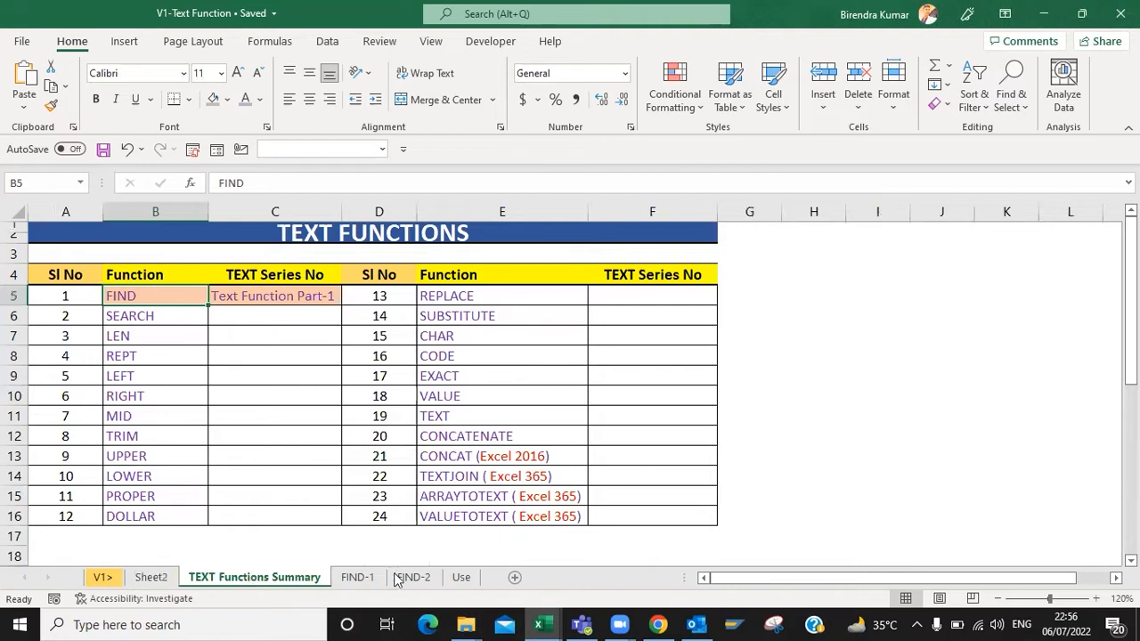
Step: Open the FIND-1 sheet and read the FIND function description in row 4
left_click(359, 580)
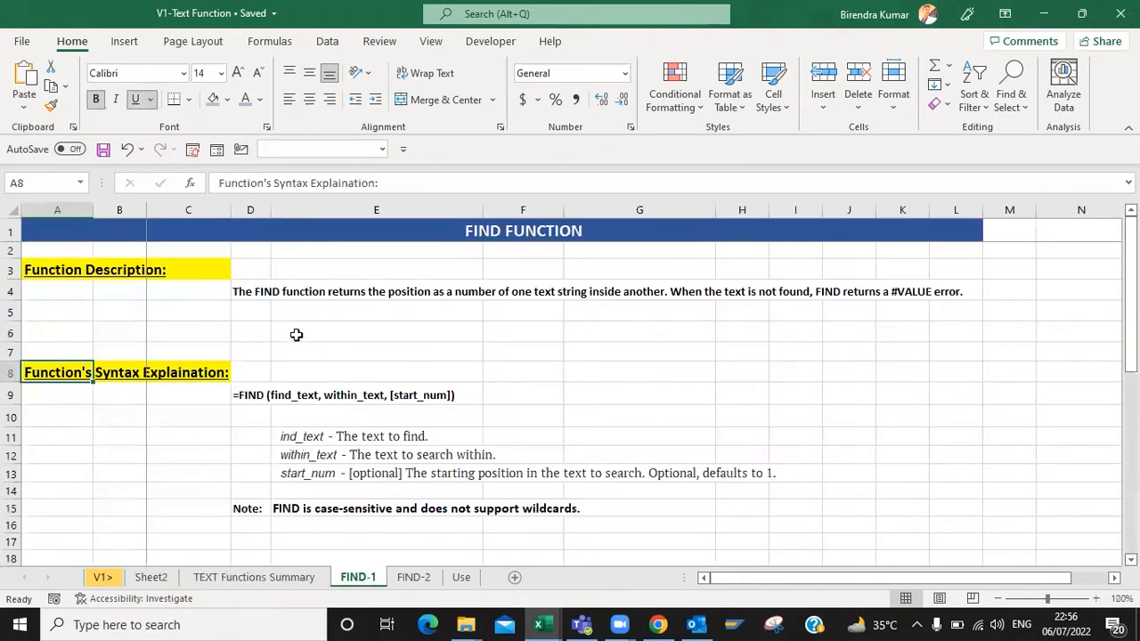
left_click(282, 325)
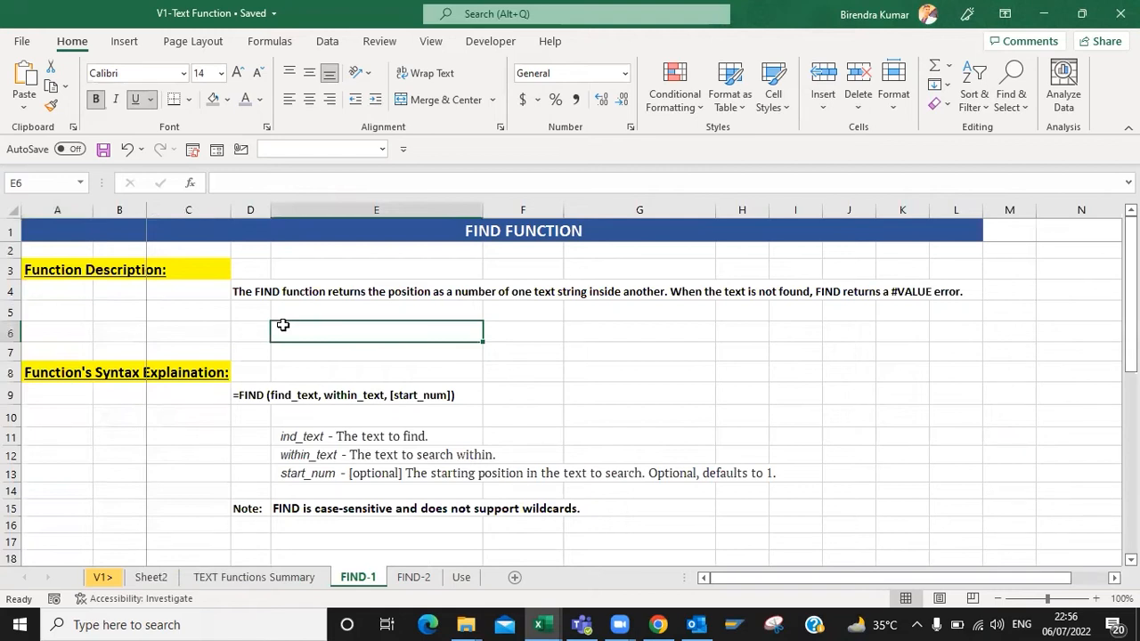
key("ctrl+Home")
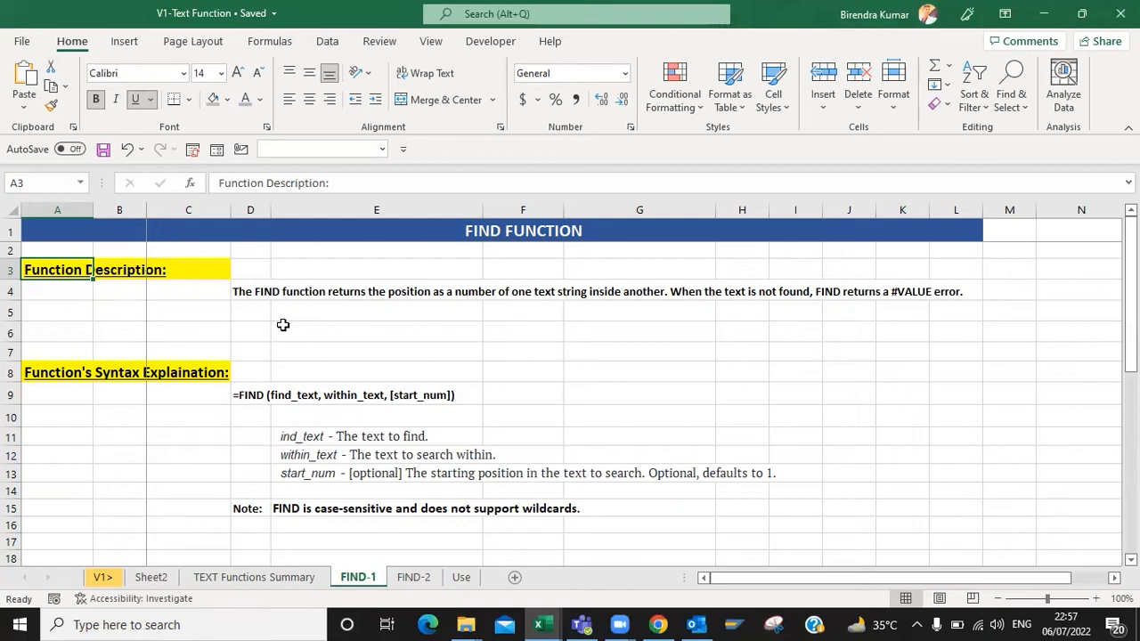
key("Down")
key("Right")
key("Right")
key("Right")
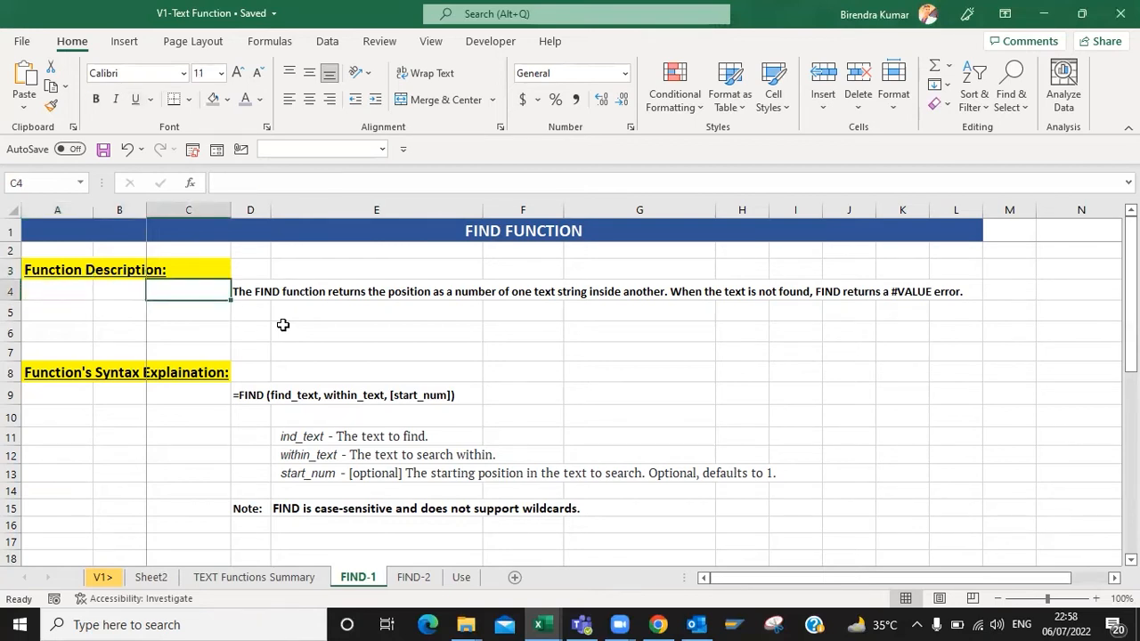
key("Down")
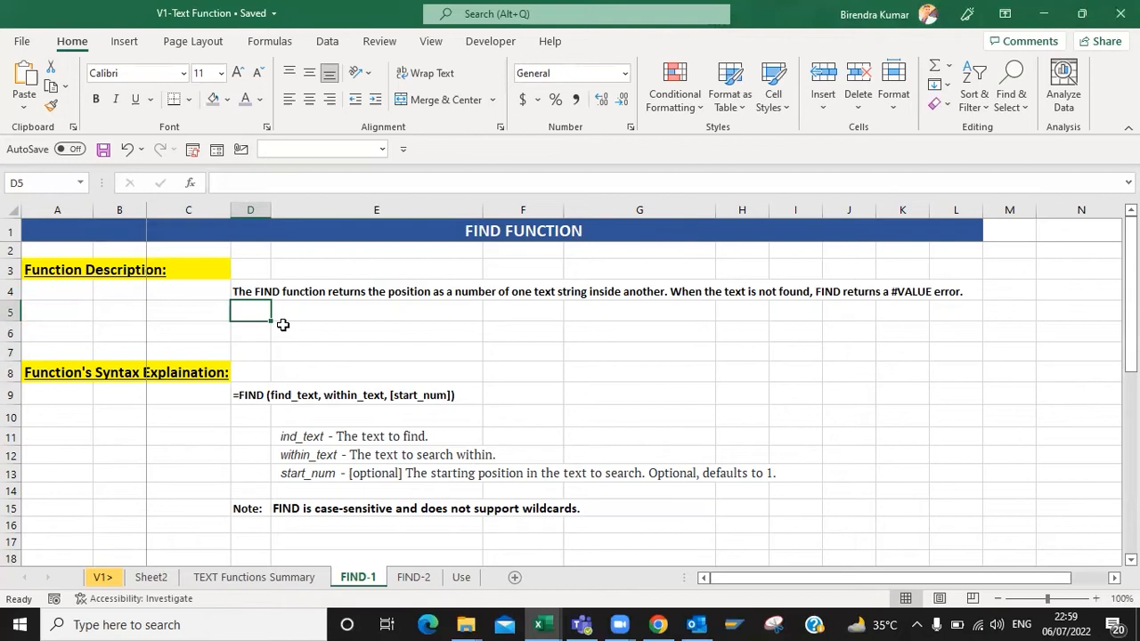
Step: Examine the FIND syntax line under the Function's Syntax Explanation heading in row 9
key("Home")
key("Down")
key("Down")
key("Down")
key("Down")
key("Down")
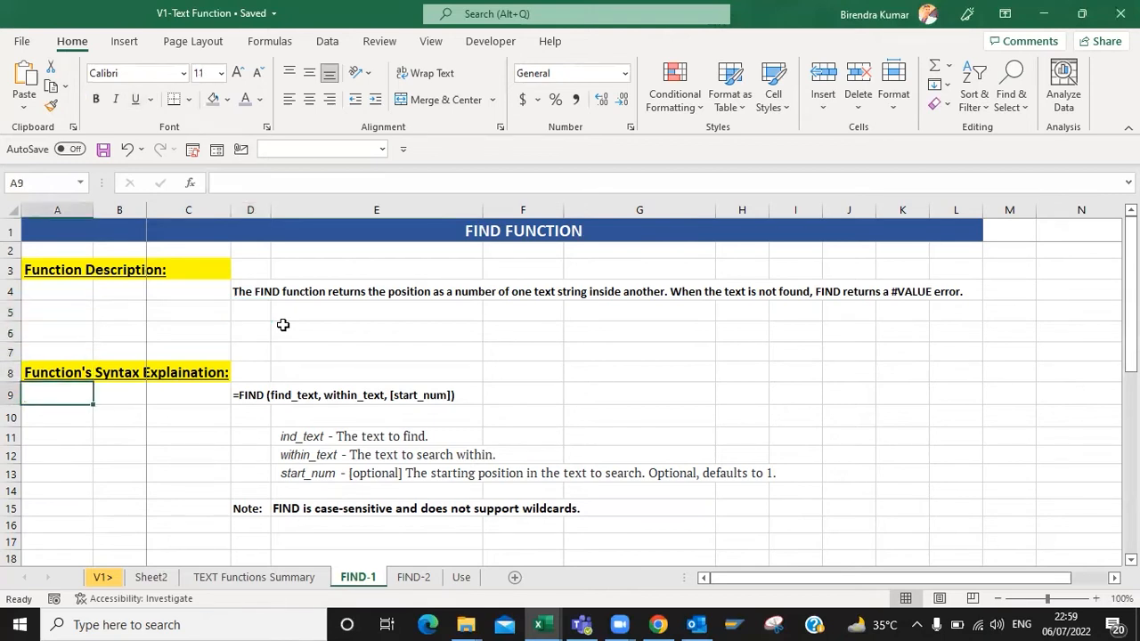
key("Right")
key("Right")
key("Right")
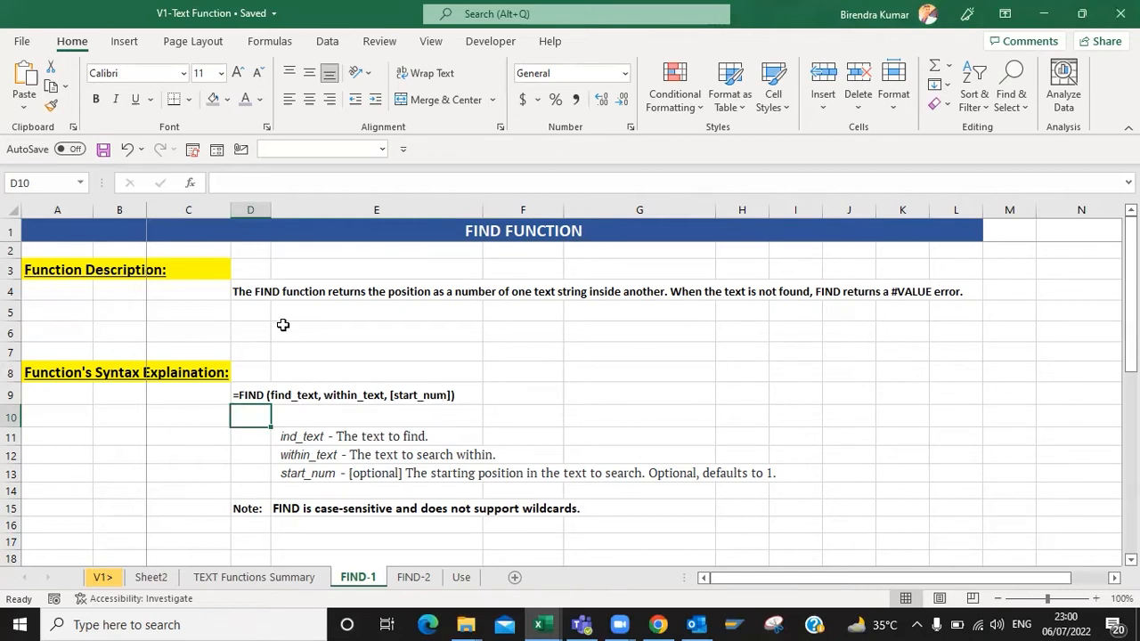
Step: Review the FIND argument explanations in rows 11 to 13 and the note in row 15
key("Down")
key("Down")
key("Down")
key("Down")
key("Down")
key("Down")
key("Down")
key("Down")
key("Down")
key("Down")
key("Down")
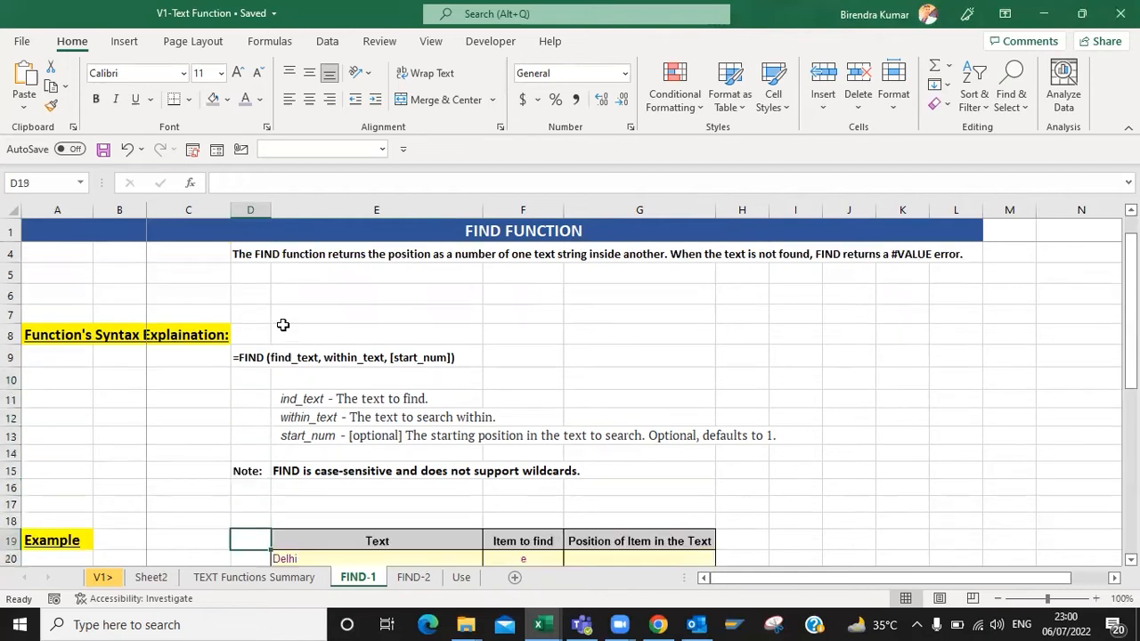
key("Up")
key("Up")
key("Up")
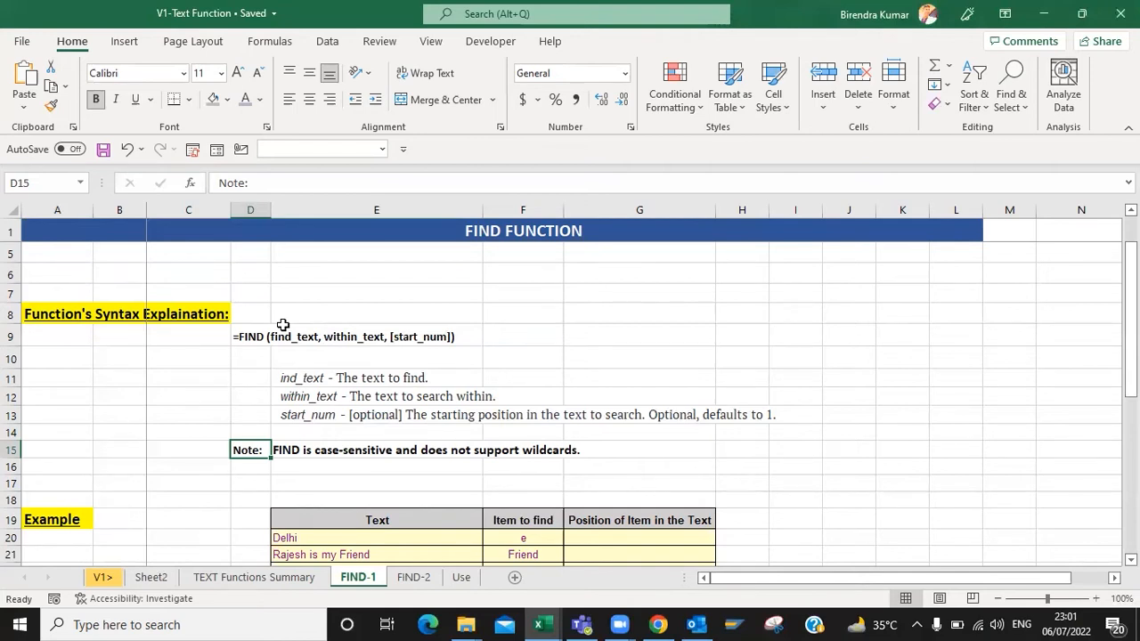
Step: Examine the Example table from row 19, comparing the text in E20 with the item to find in F20
key("Down")
key("Down")
key("Down")
key("Down")
key("Down")
key("Down")
key("Down")
key("Down")
key("Down")
key("Down")
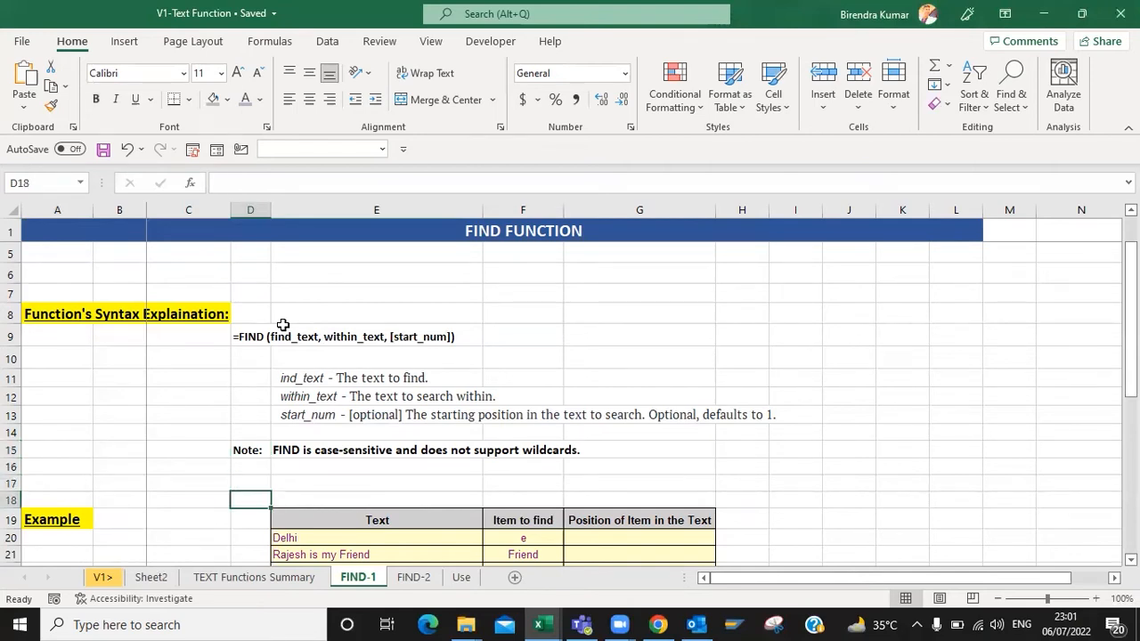
key("Down")
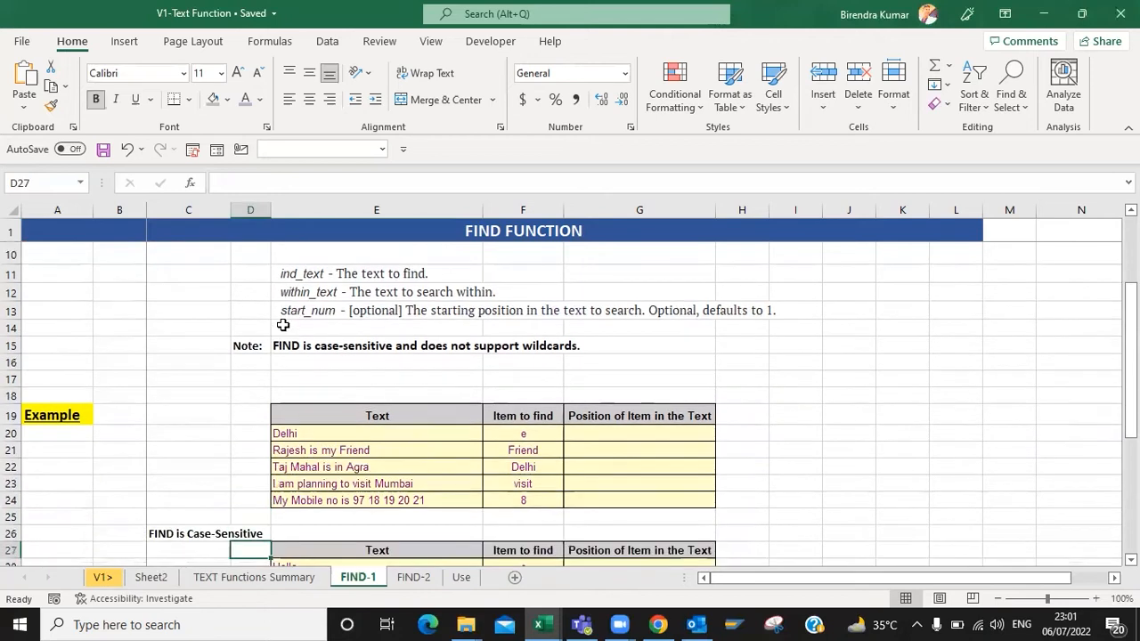
key("Up")
key("Up")
key("Up")
key("Up")
key("Up")
key("Up")
key("Right")
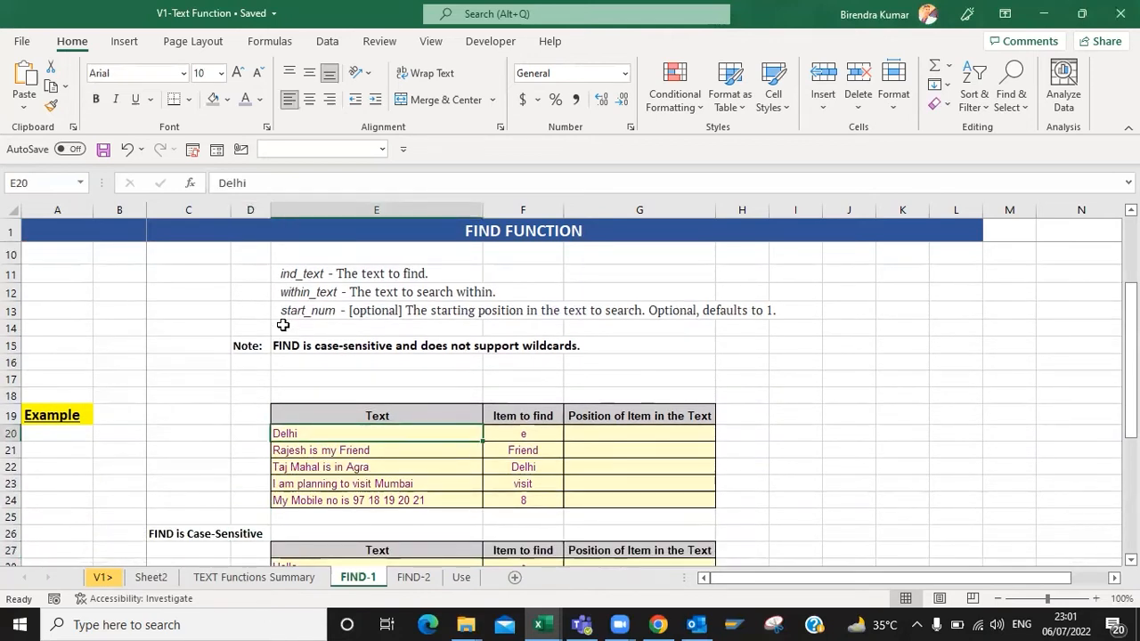
key("Right")
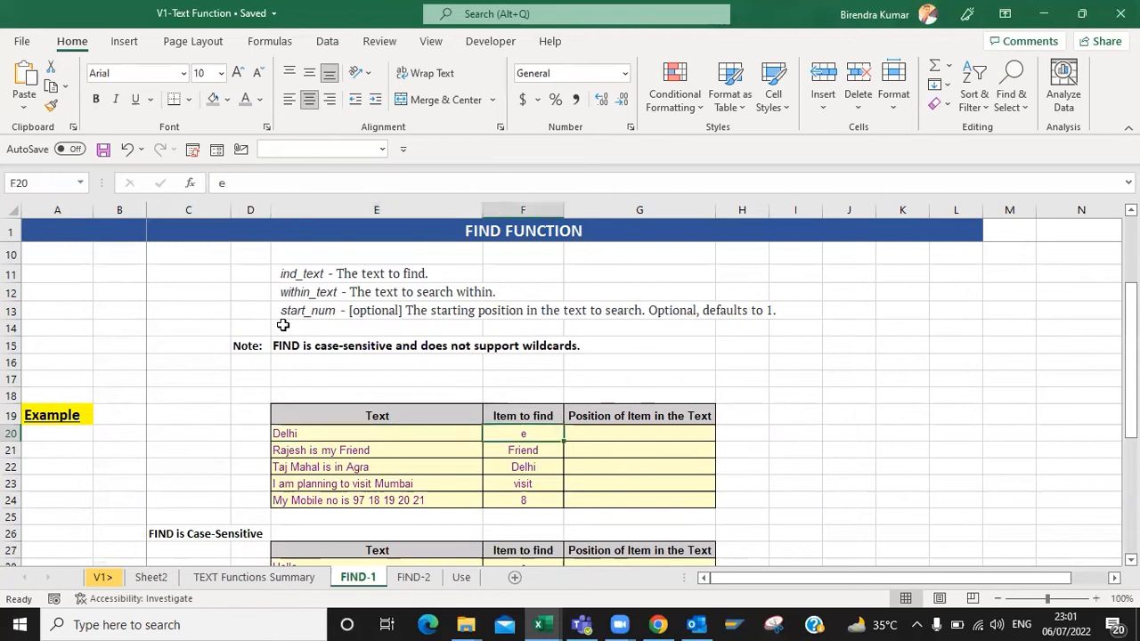
key("Left")
key("Left")
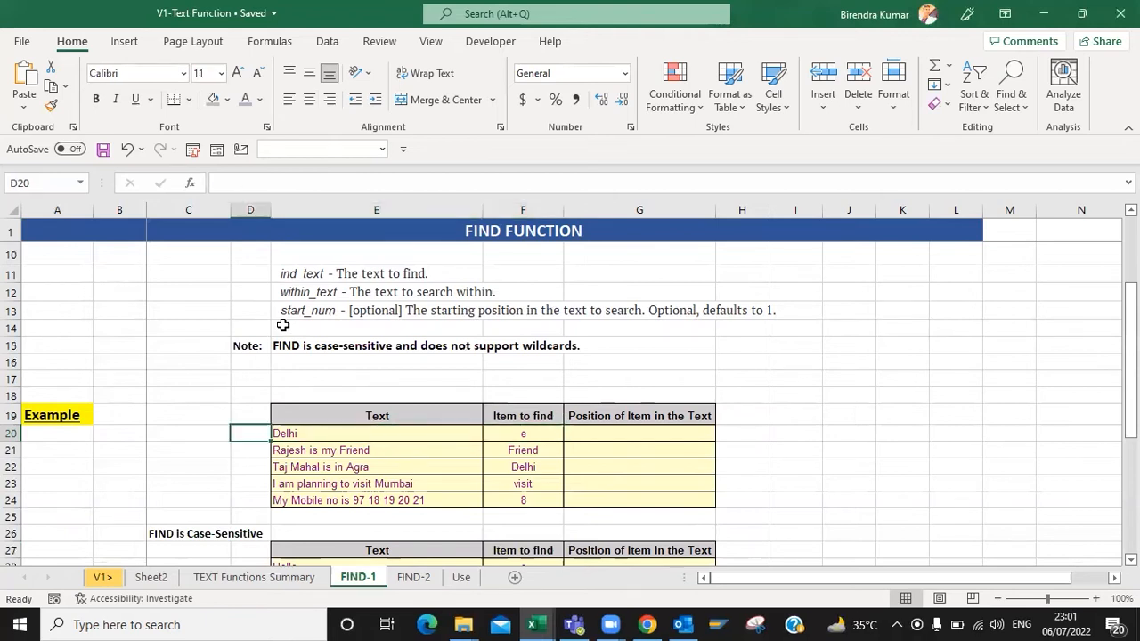
key("Right")
key("Right")
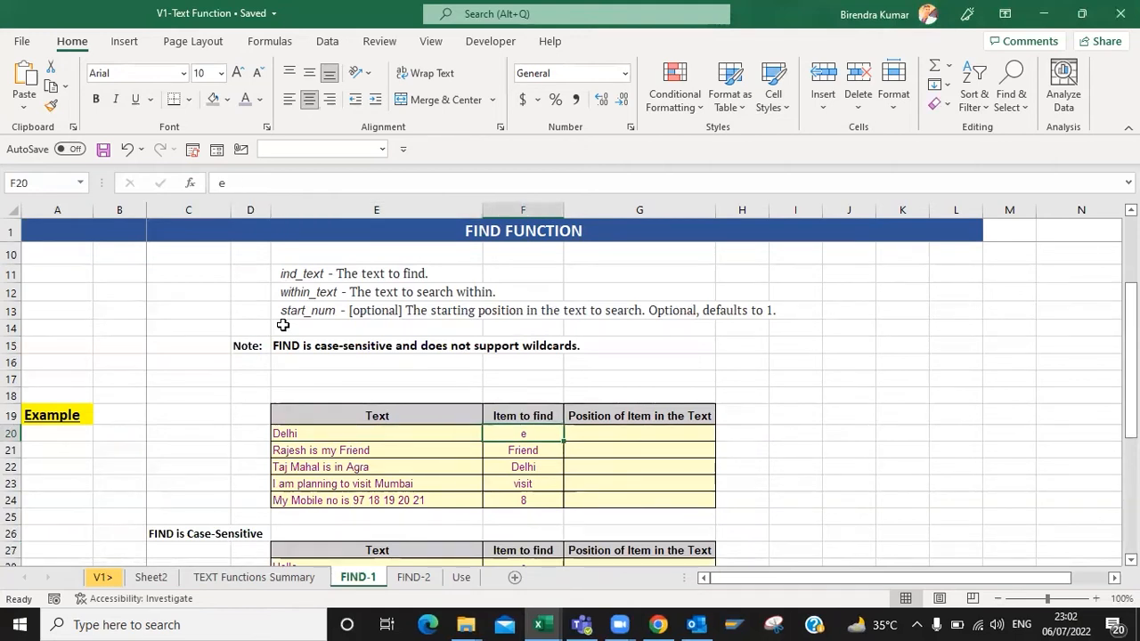
Step: Enter =FIND(F20,E20) in G20 to locate the letter "e" within "Delhi"
key("Right")
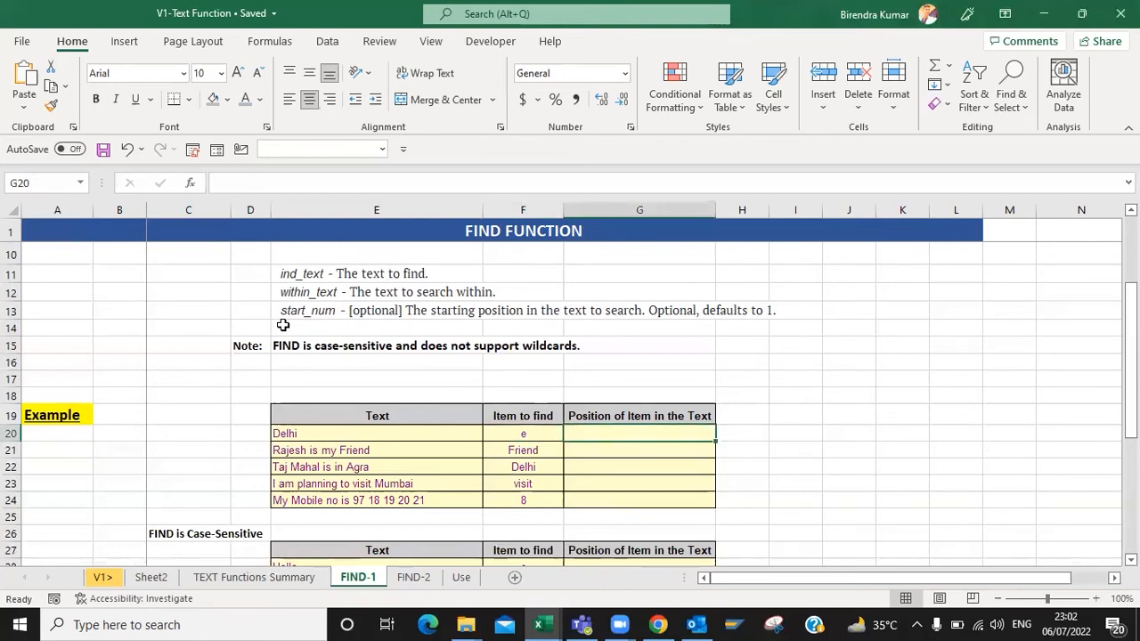
type("=find")
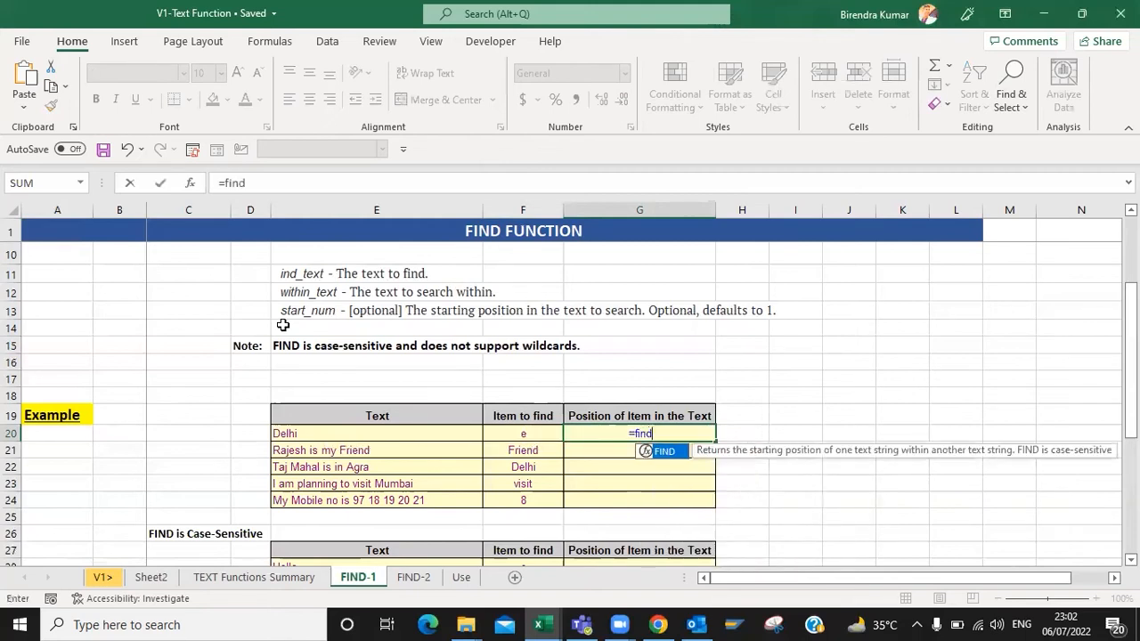
key("Tab")
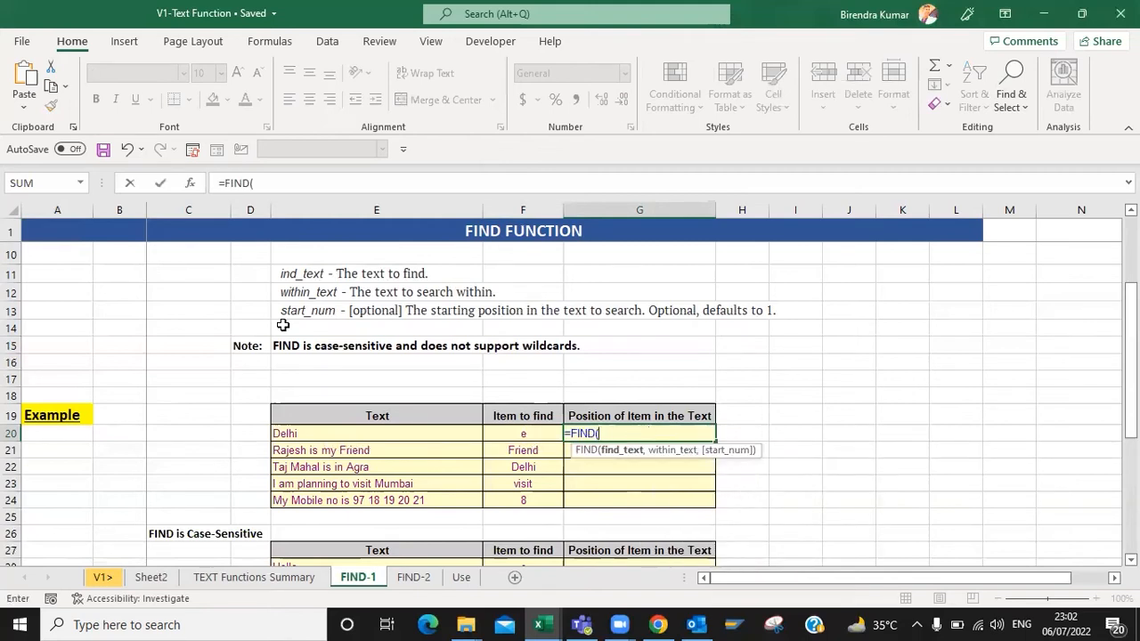
key("Left")
type(",")
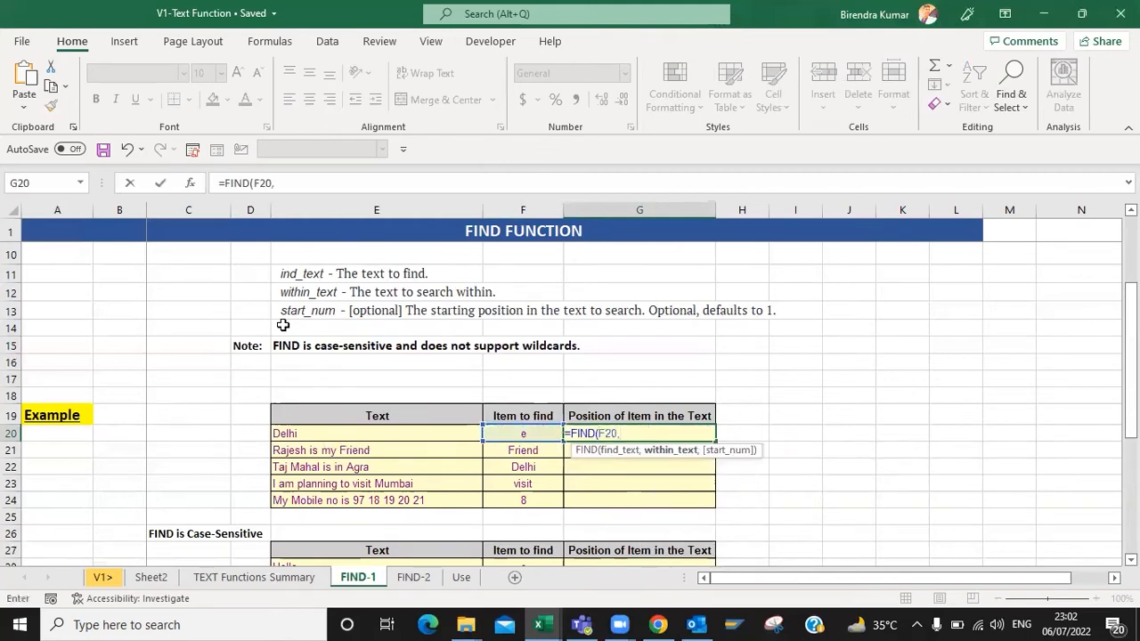
key("Left")
key("Left")
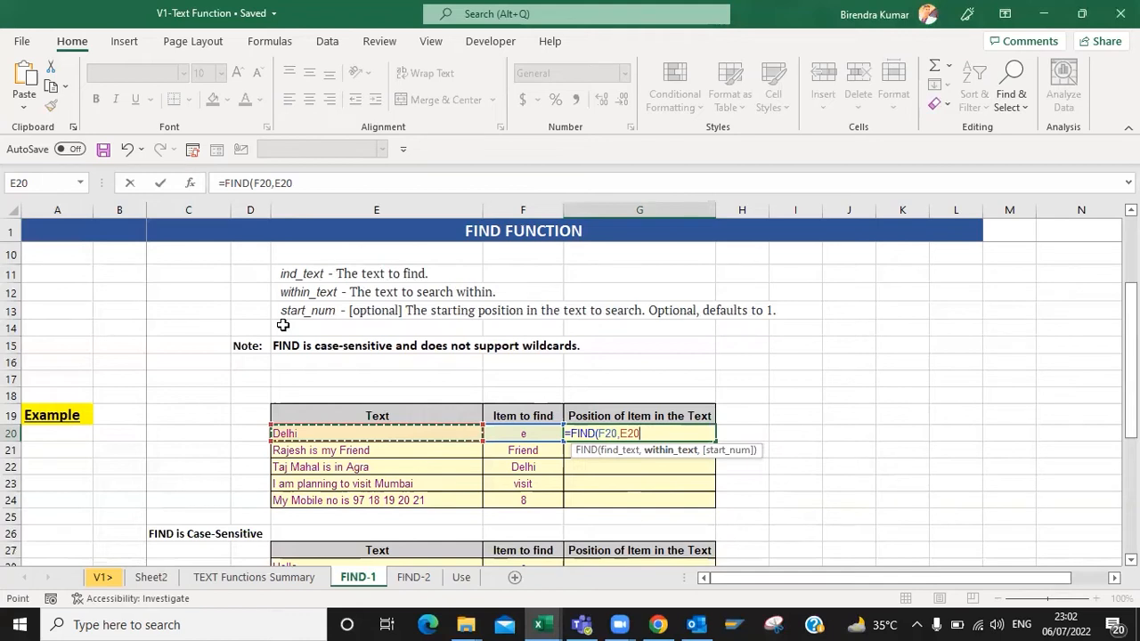
type(")")
key("Return")
key("Up")
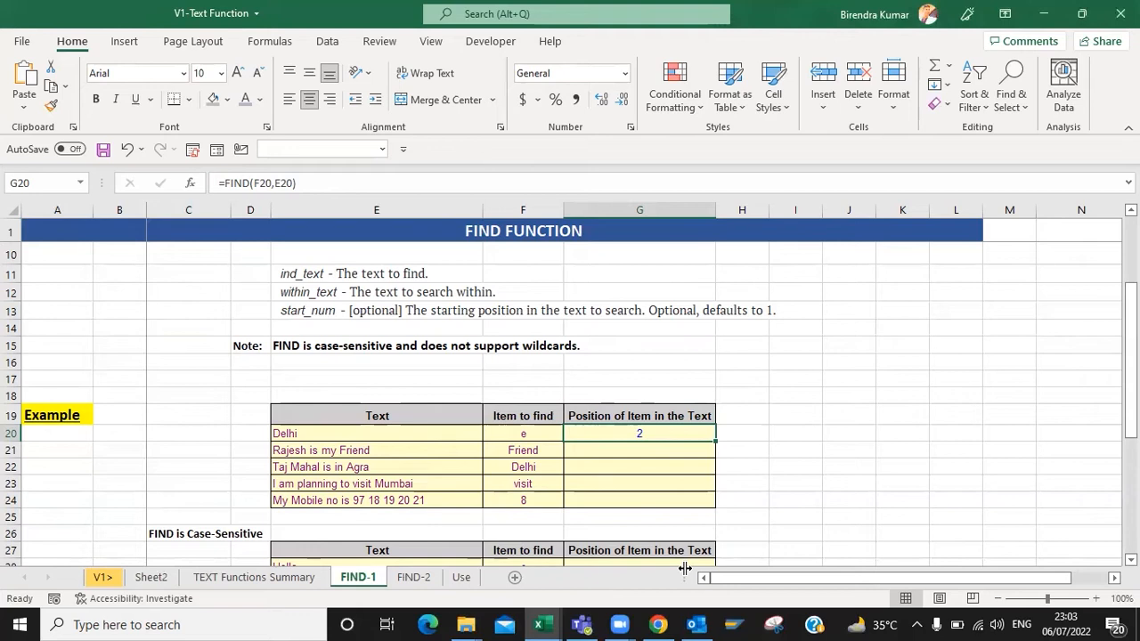
Step: Copy the FIND formula from G20 into G21:G24 for the remaining example rows
key("ctrl+c")
key("Down")
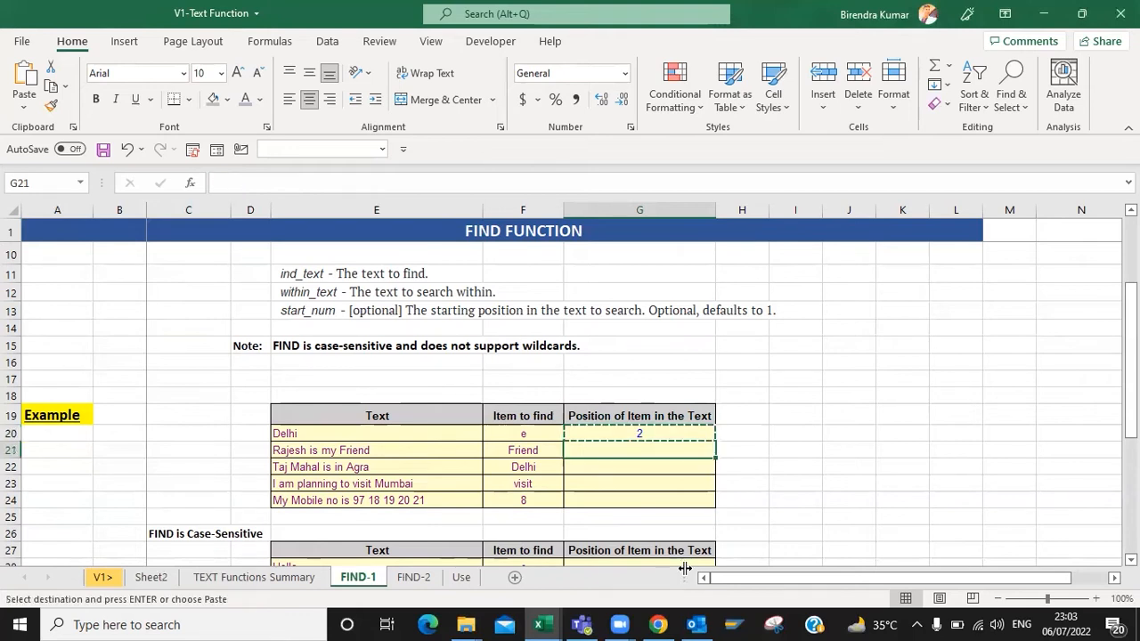
key("shift+Down")
key("shift+Down")
key("shift+Down")
key("Return")
Step: Compare the text, item to find and returned position in rows 21 to 23 of the Example table
key("Down")
key("Up")
key("Left")
key("Left")
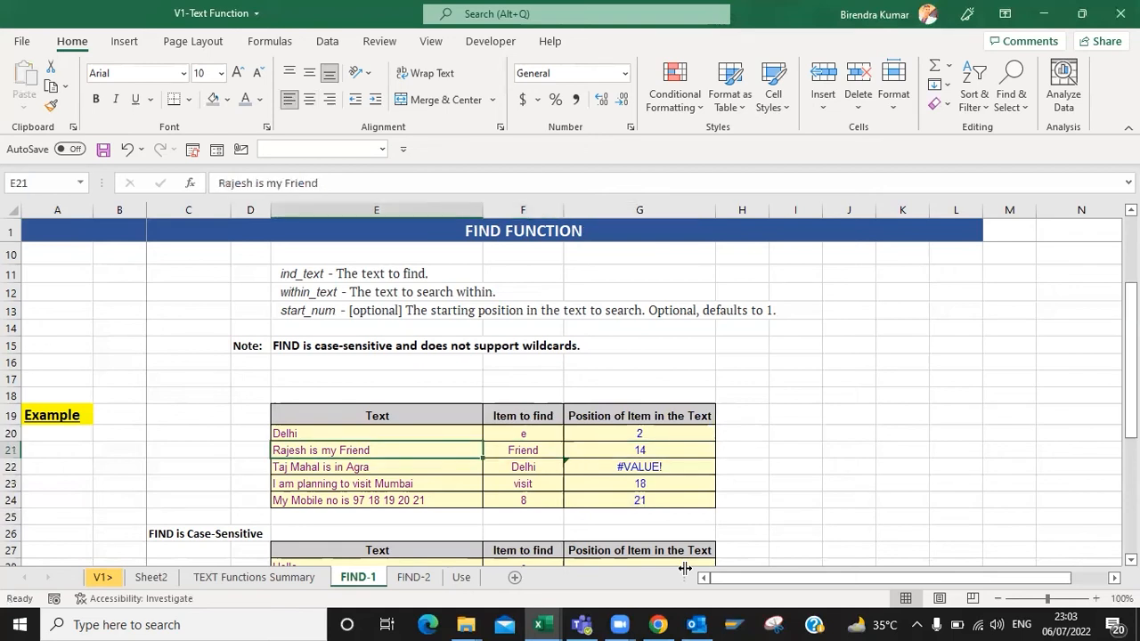
key("Right")
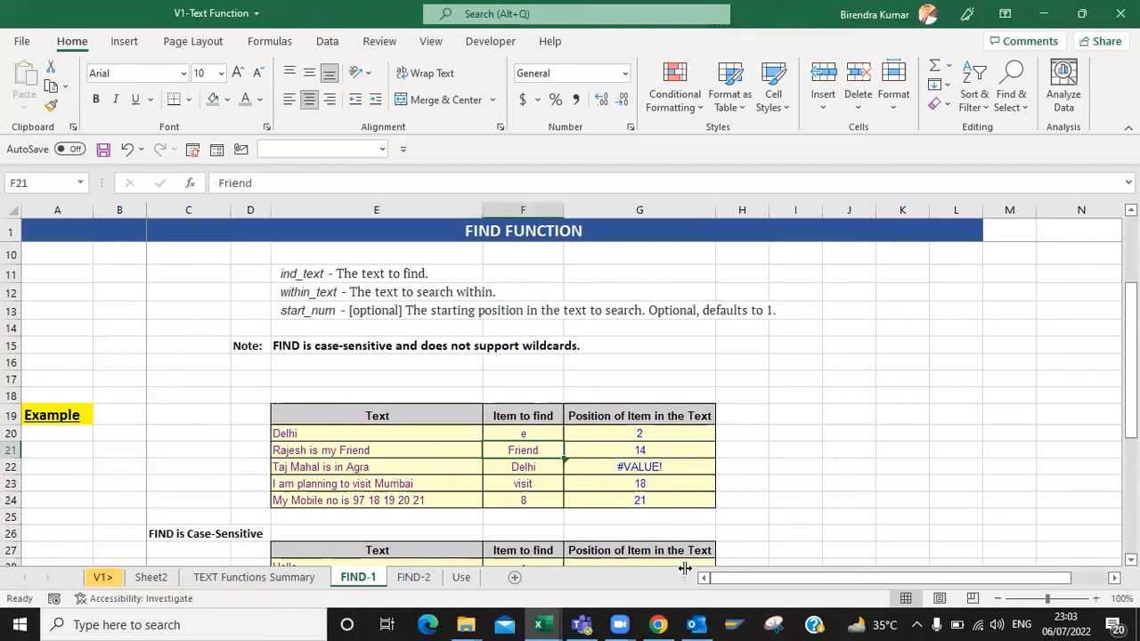
key("Left")
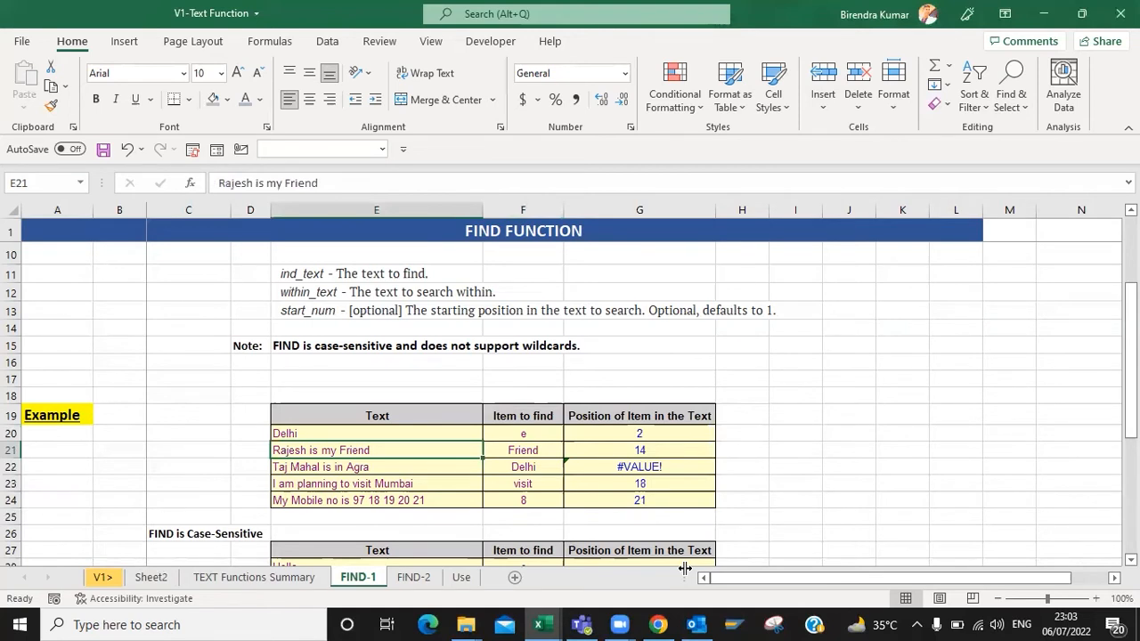
key("Right")
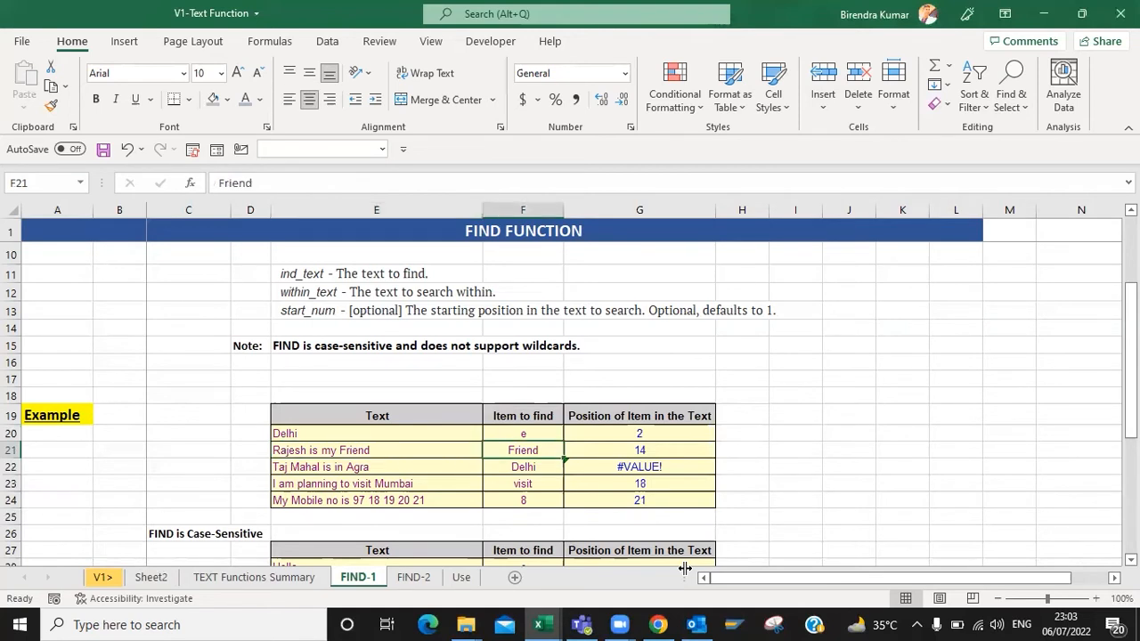
key("Left")
key("Down")
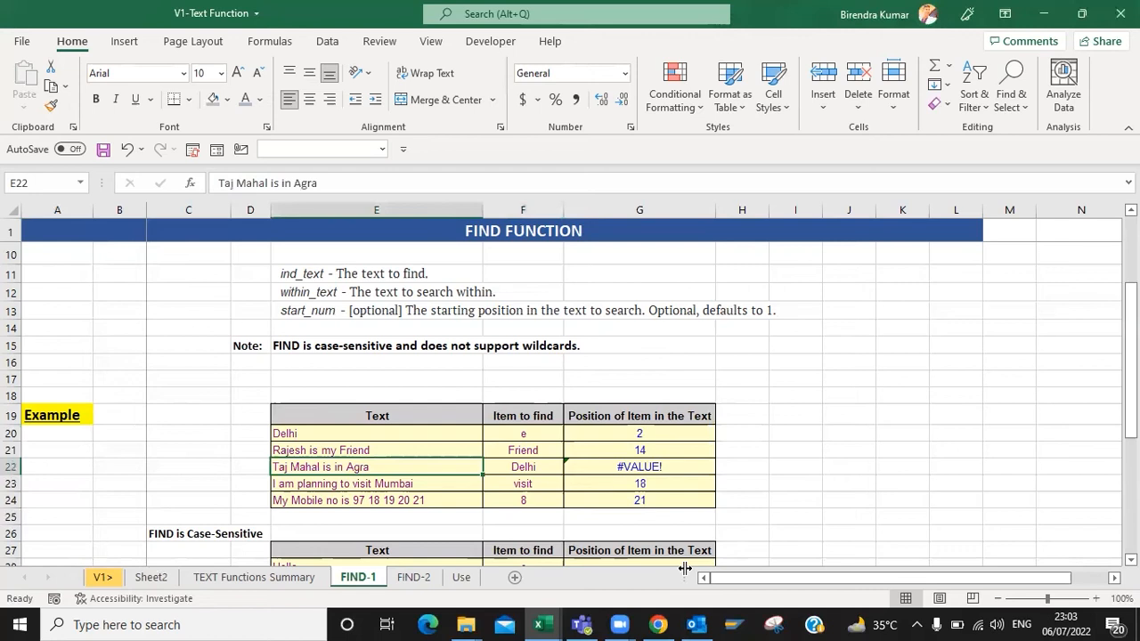
key("Right")
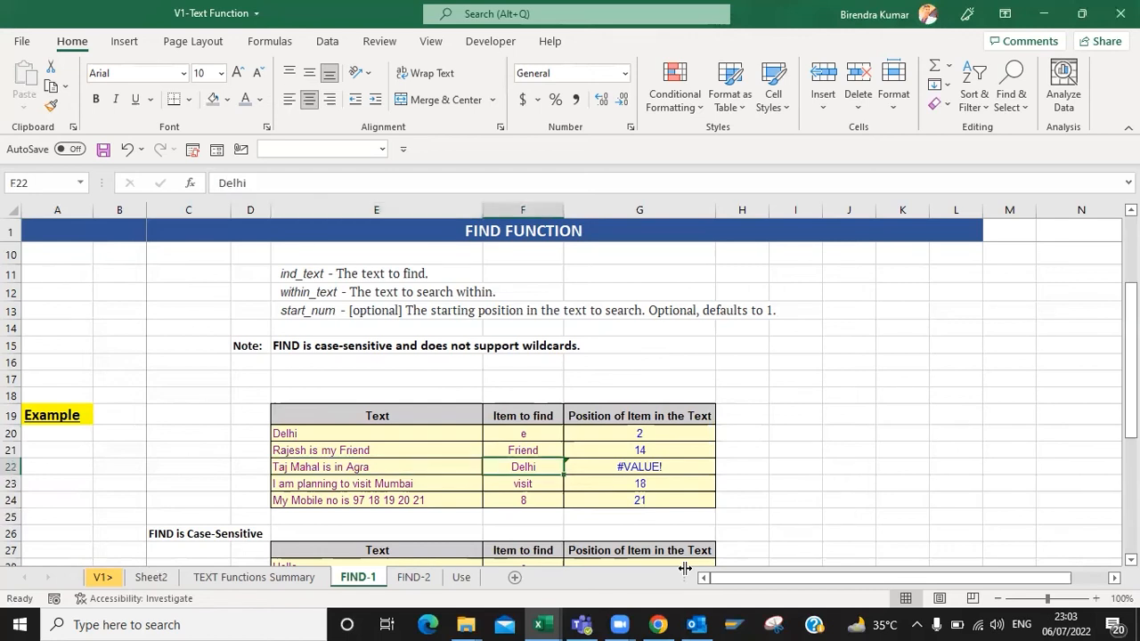
key("Left")
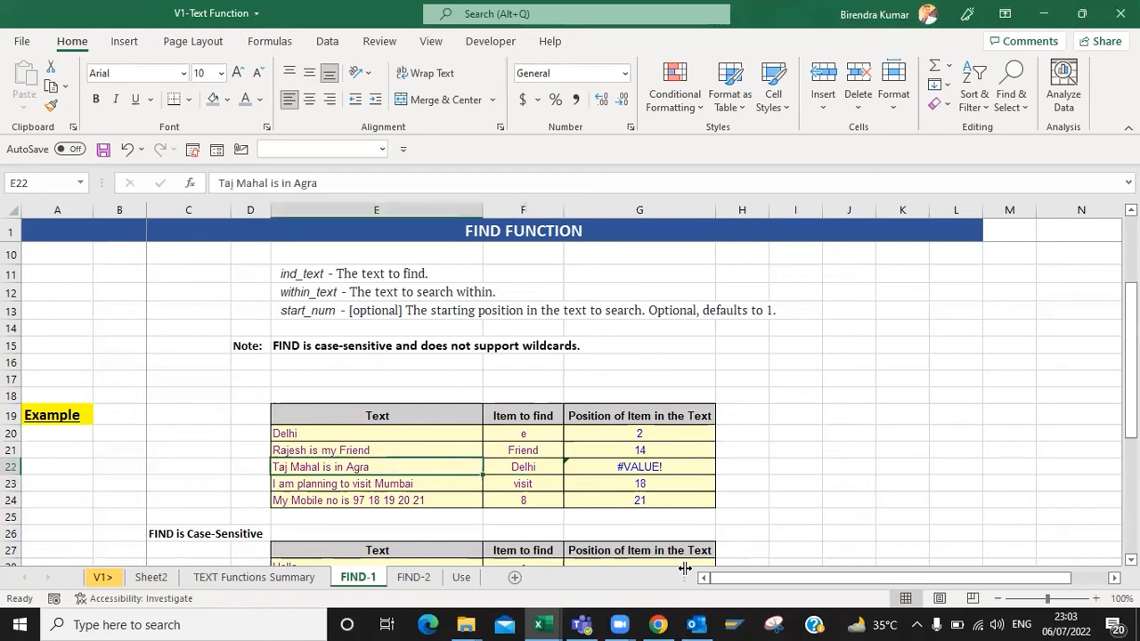
key("Right")
key("Right")
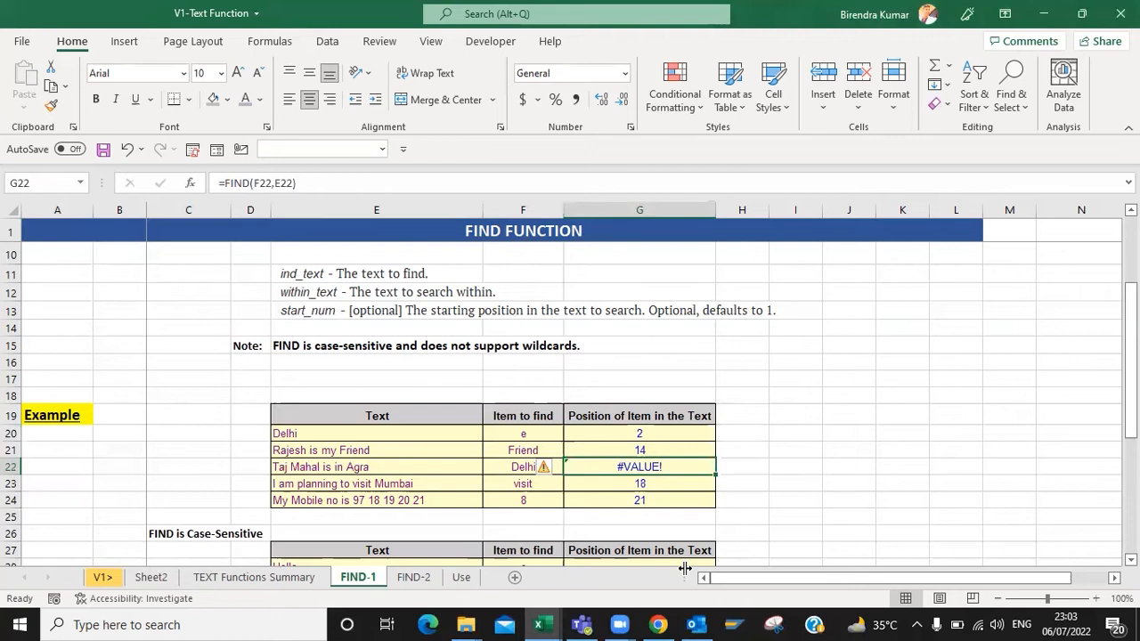
key("Down")
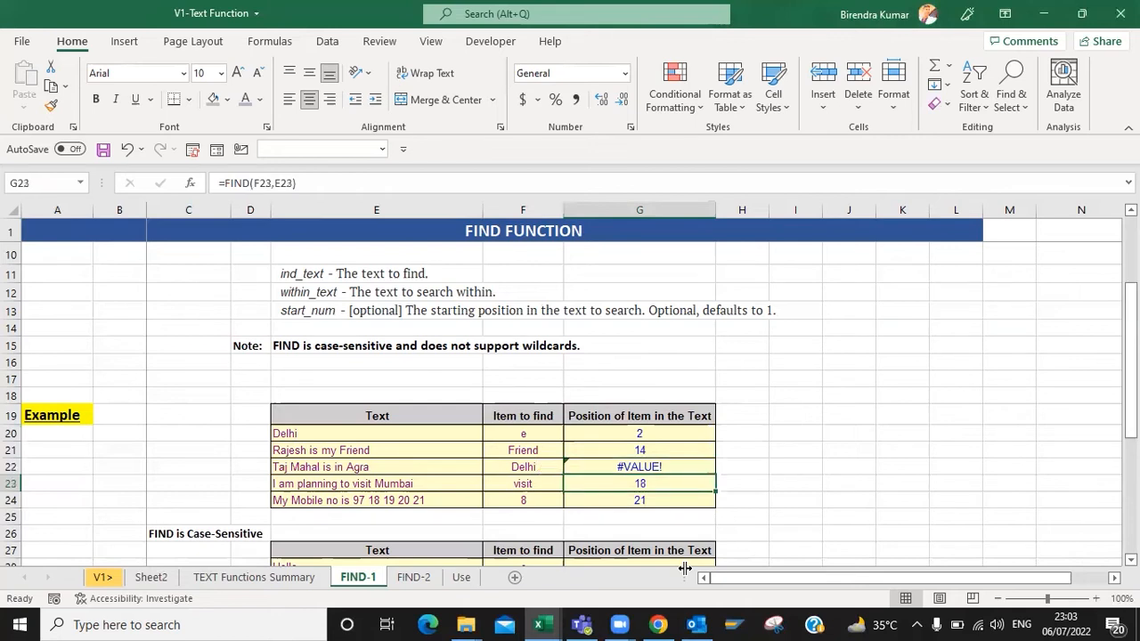
key("Left")
key("Left")
key("Right")
key("Right")
key("Left")
key("Right")
Step: Look over the case-sensitive table and the Start No table further down the sheet, returning to G28
key("Down")
key("Down")
key("Down")
key("Down")
key("Down")
key("Down")
key("Down")
key("Down")
key("Down")
key("Down")
key("Down")
key("Down")
key("Down")
key("Down")
key("Down")
key("Down")
key("Up")
key("Up")
key("Up")
key("Up")
key("Up")
key("Up")
key("Up")
key("Up")
key("Up")
key("Up")
key("Up")
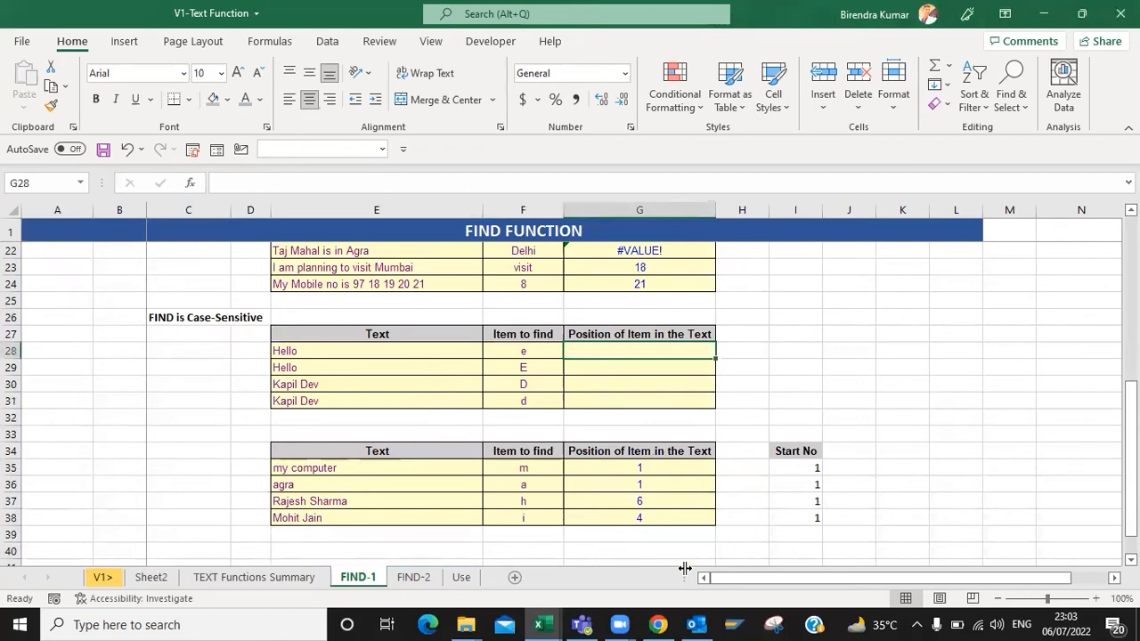
Step: Enter =FIND(F28,E28) in G28 to locate the lowercase "e" within "Hello"
type("=")
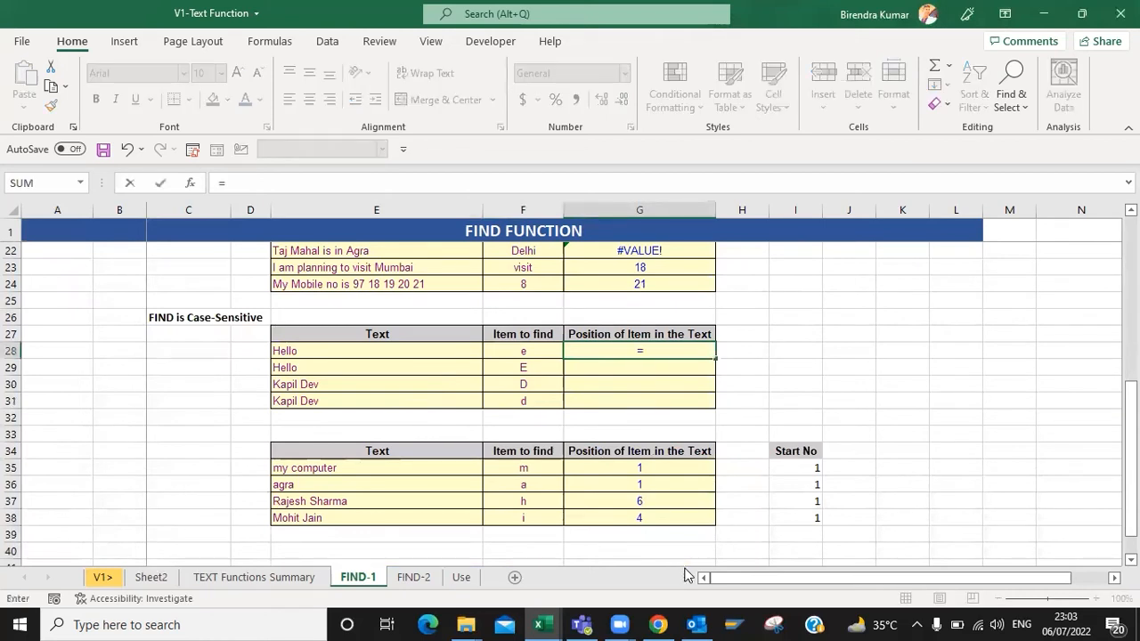
type("find")
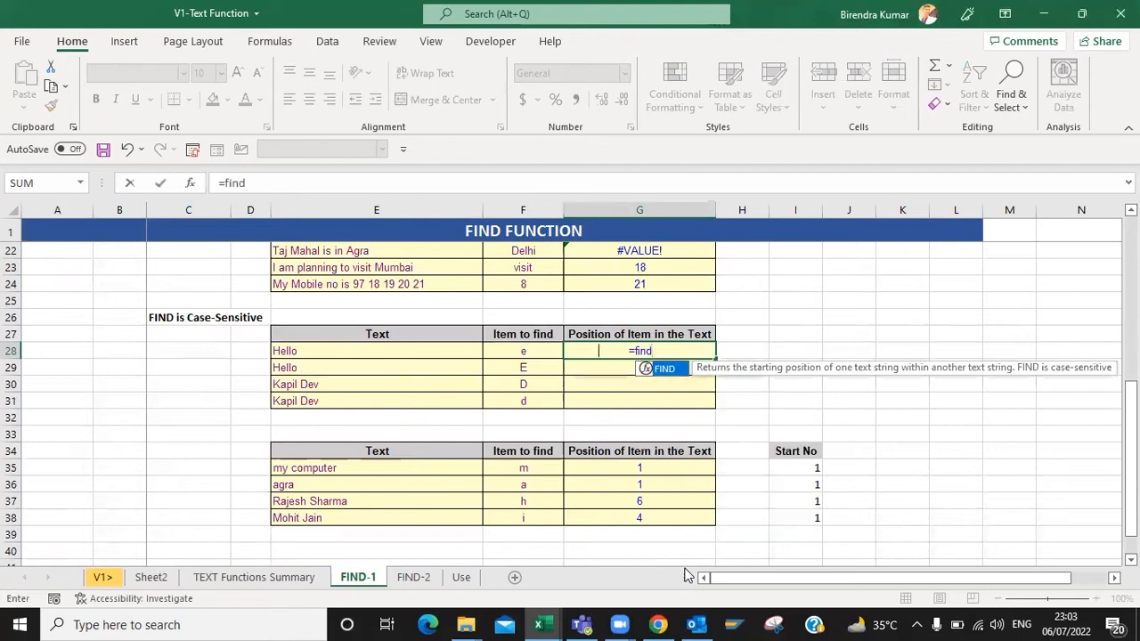
key("Tab")
key("Left")
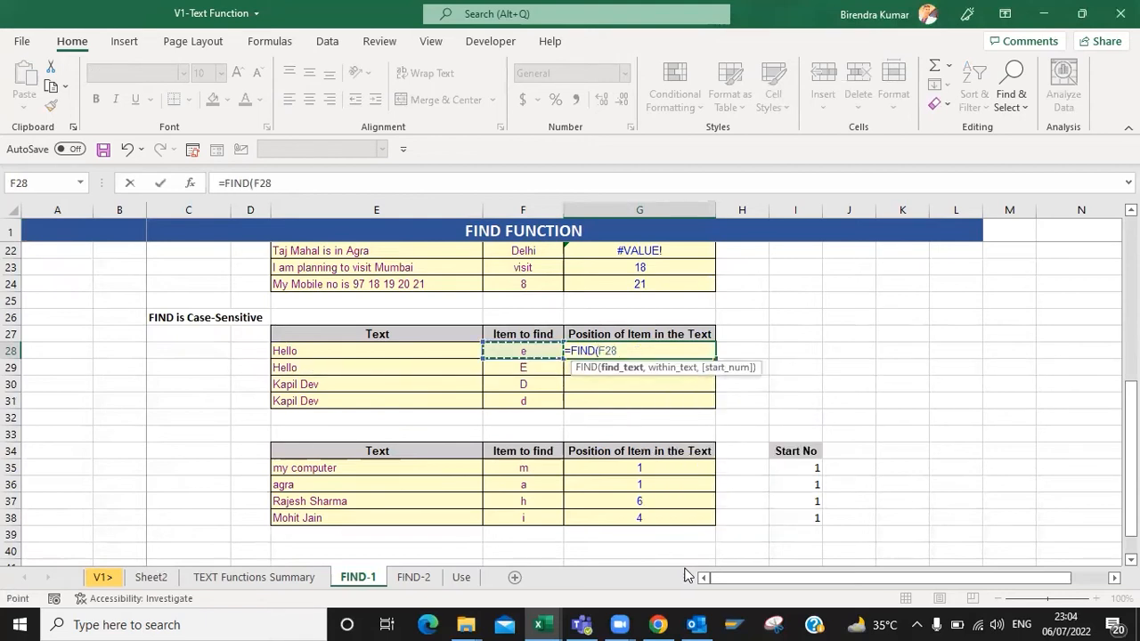
type(",")
key("Left")
key("Left")
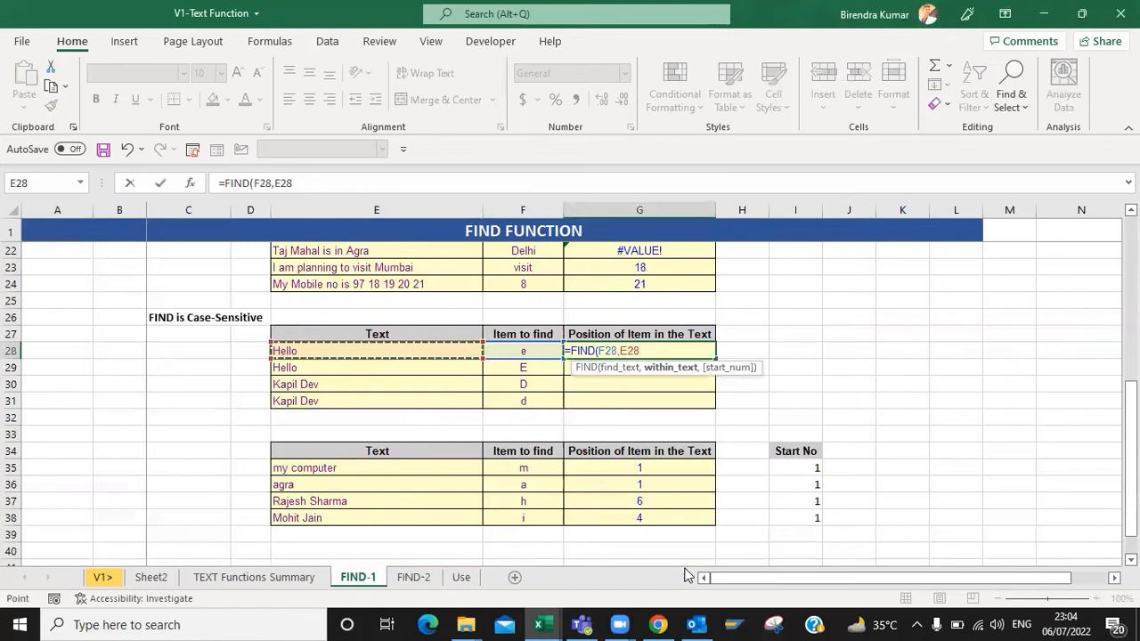
type(")")
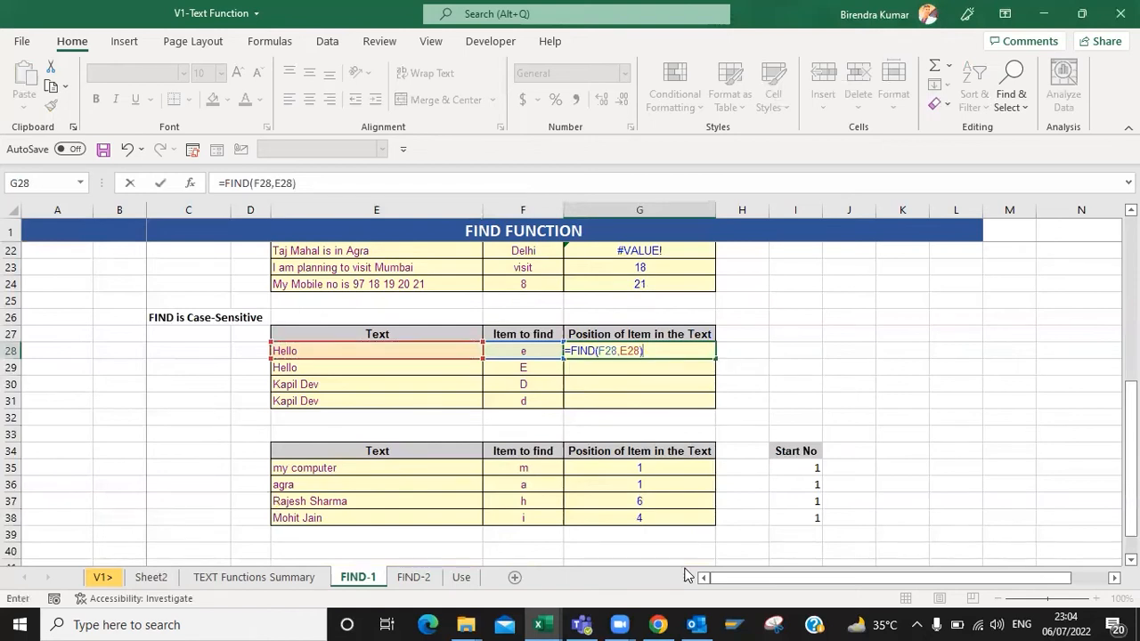
key("ctrl+Return")
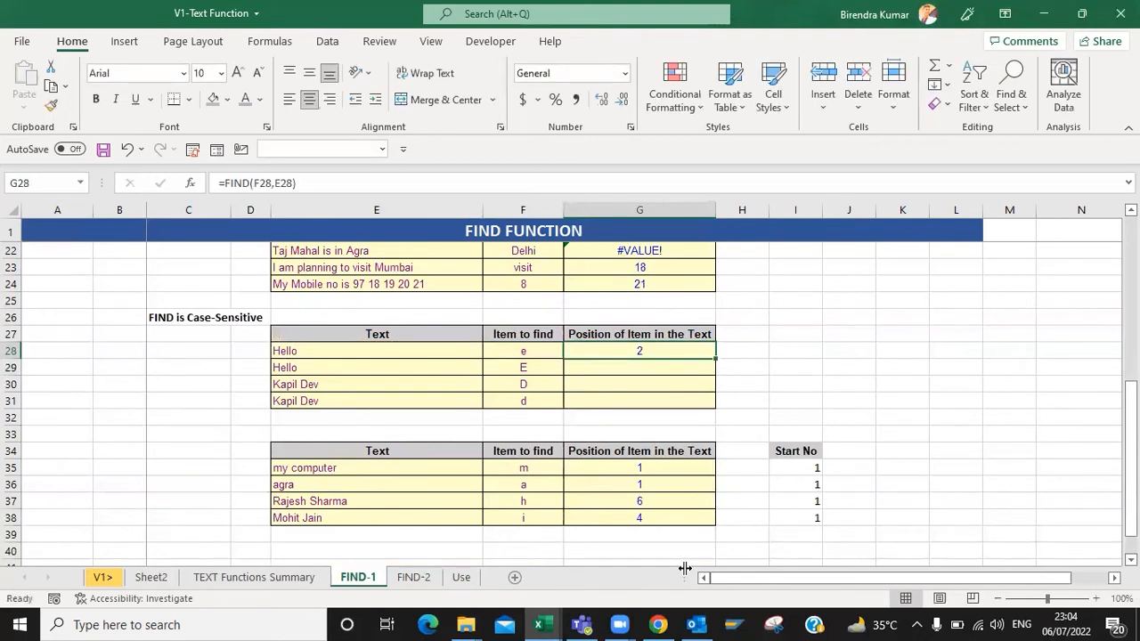
Step: Compare the items to find in rows 28 and 29, and copy the FIND formula from G28 into G29
key("Left")
key("Left")
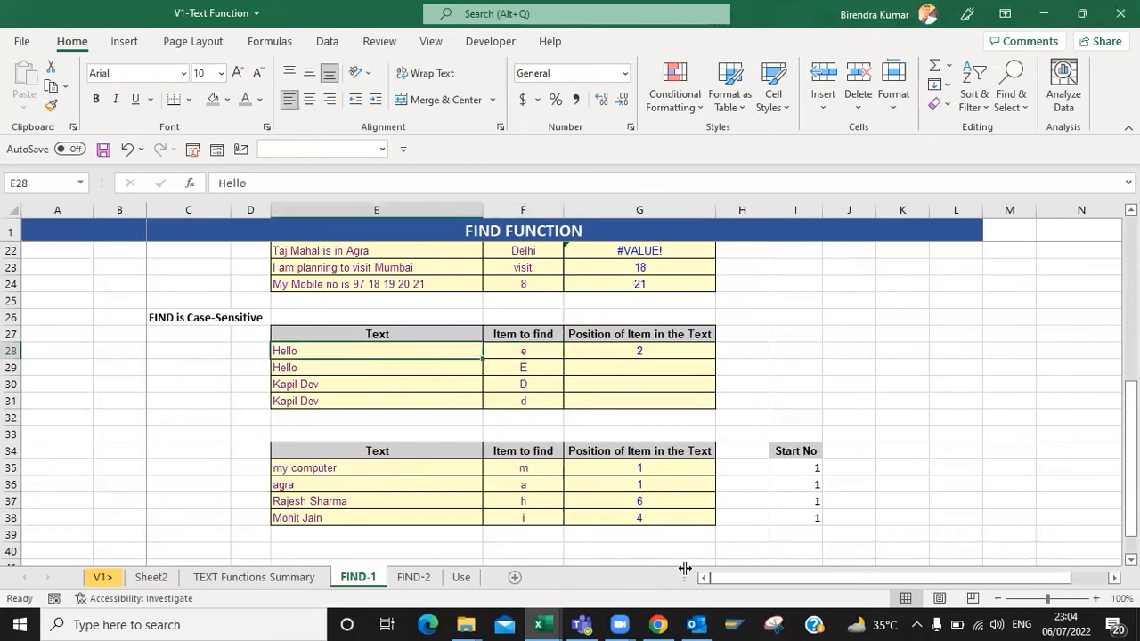
key("Right")
key("Down")
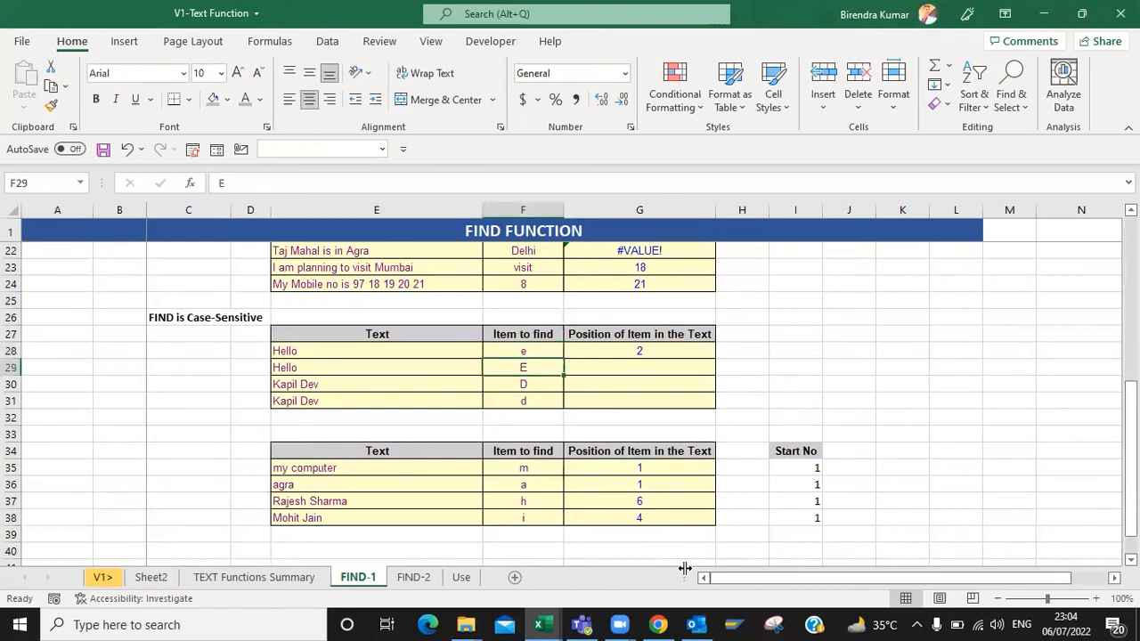
key("Left")
key("Up")
key("Right")
key("Right")
key("ctrl+c")
key("Down")
key("Return")
Step: Compare the text in E29, the uppercase item in F29 and the FIND result in G29 for case sensitivity
key("Left")
key("Left")
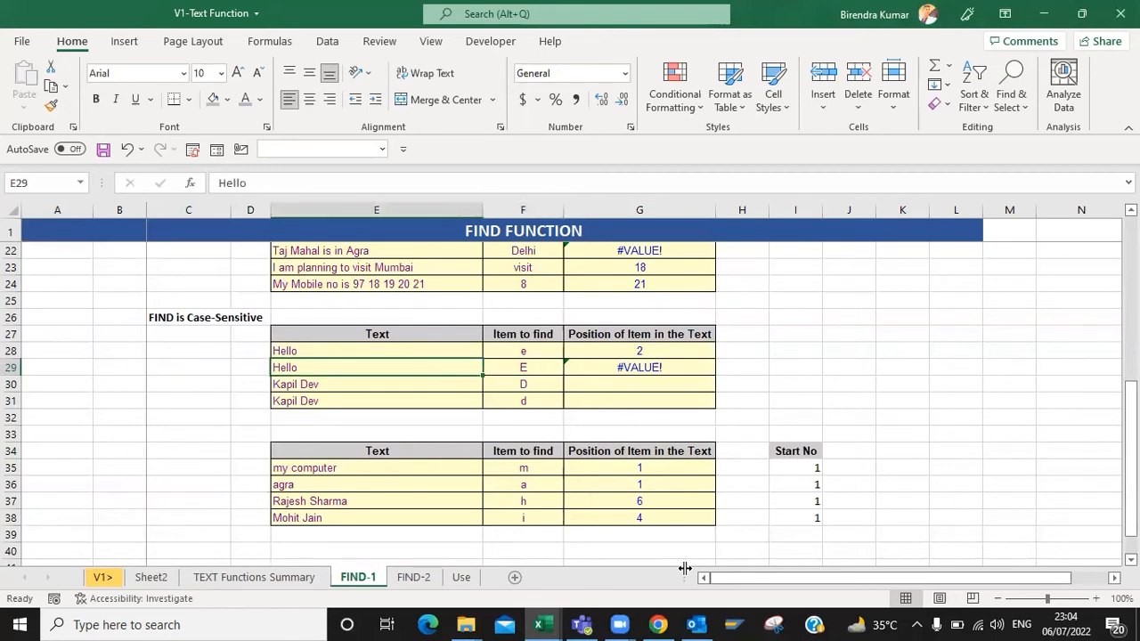
key("Right")
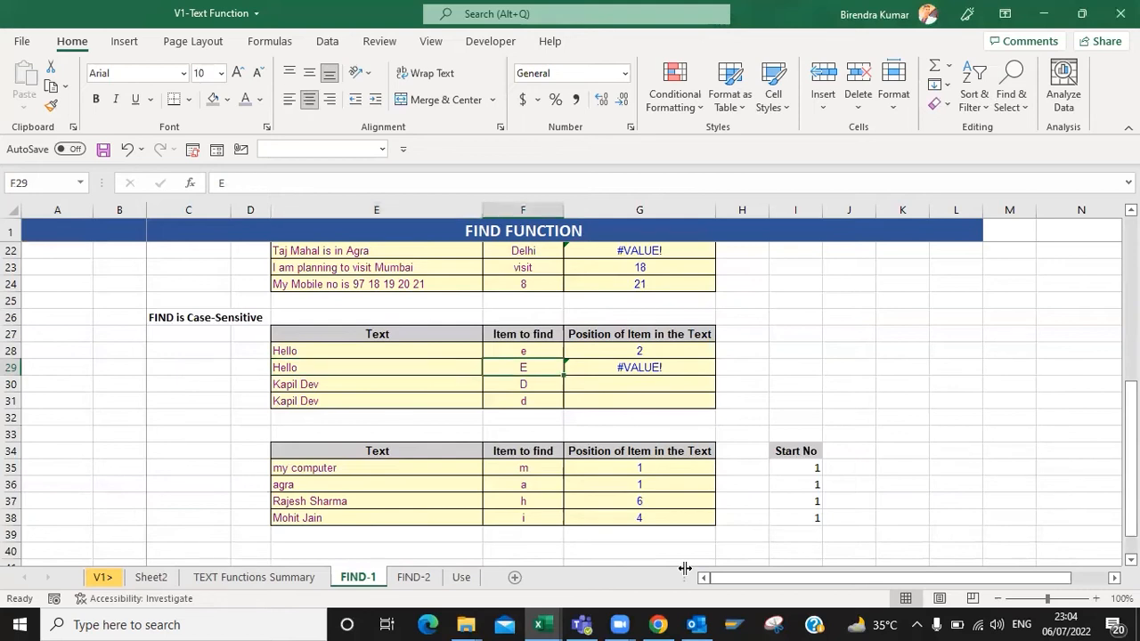
key("Left")
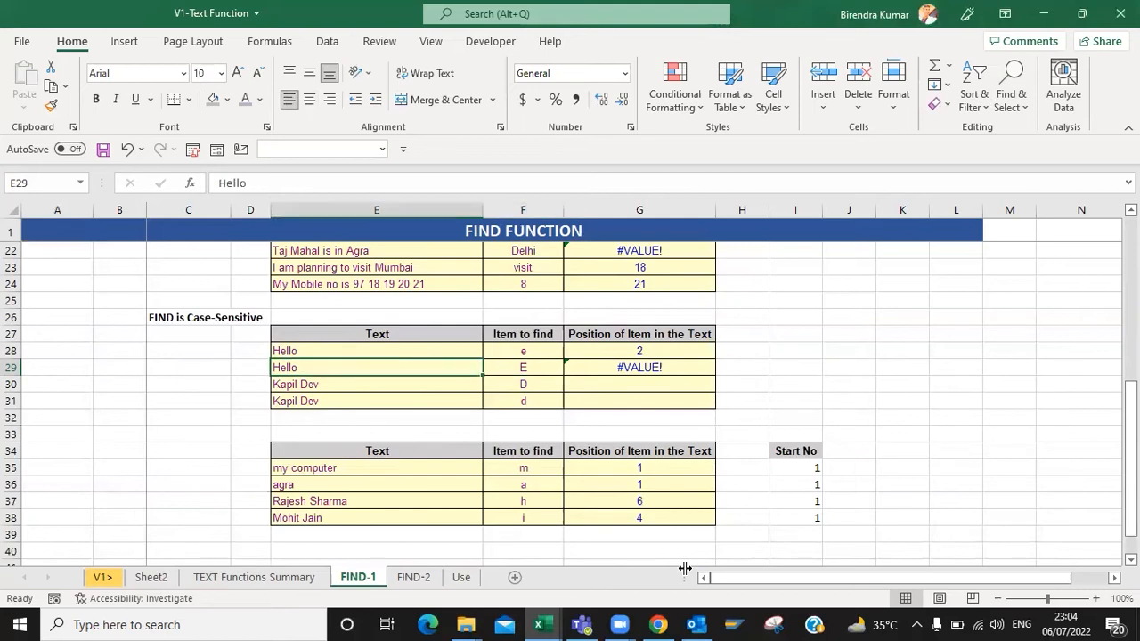
key("Right")
key("Right")
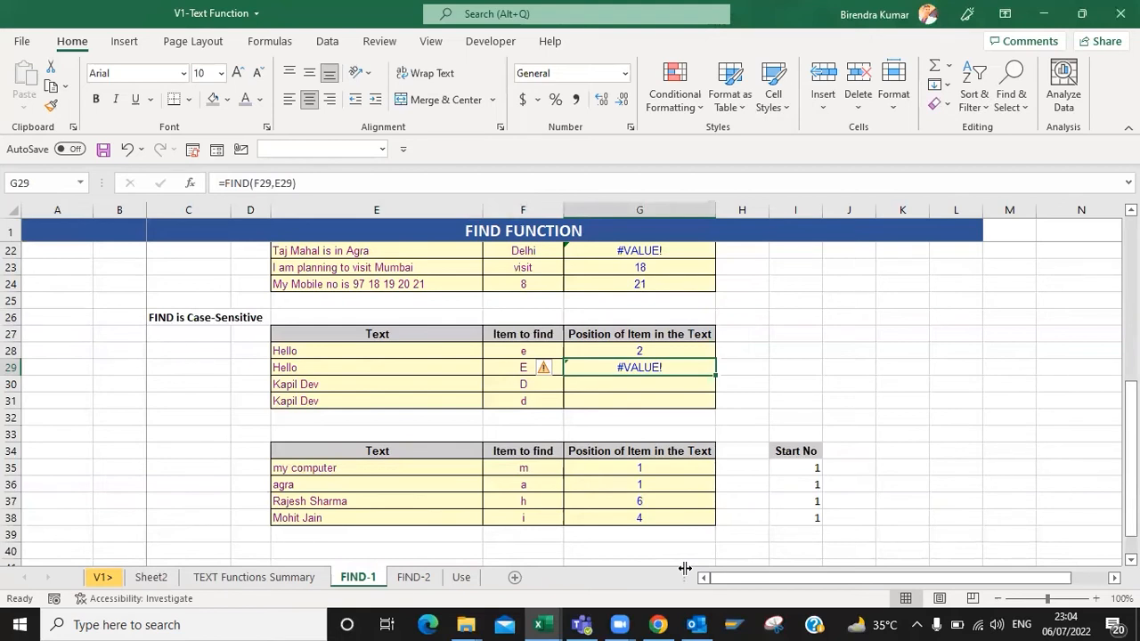
key("Left")
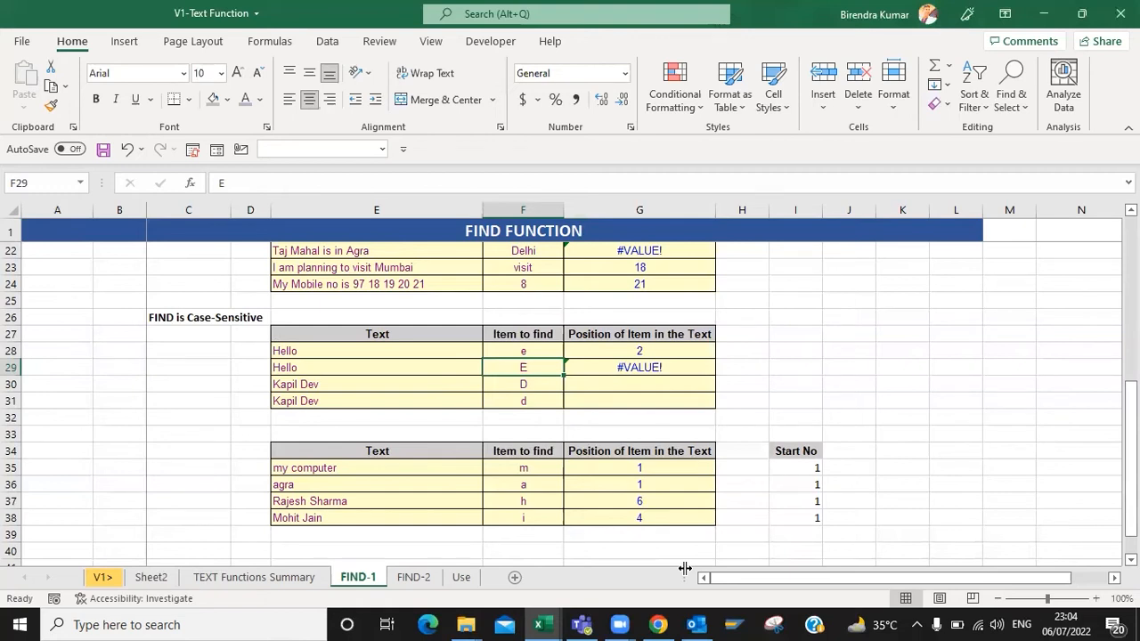
Step: Copy the FIND formula from G29 into G30:G31 to complete the case-sensitive table
key("Right")
key("ctrl+c")
key("Down")
key("shift+Down")
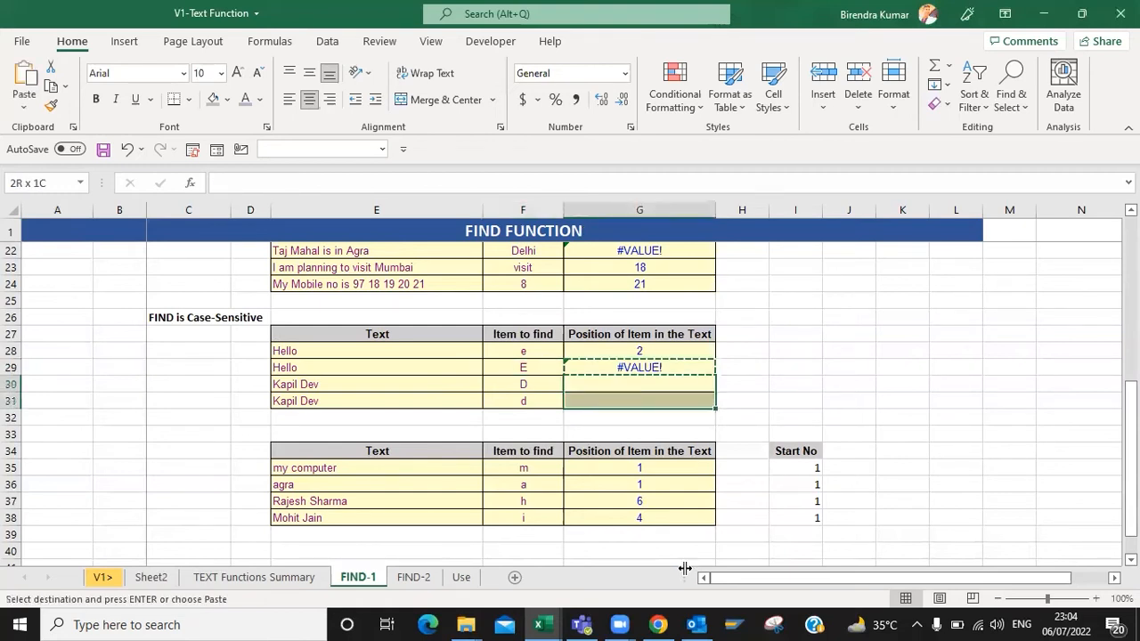
key("Return")
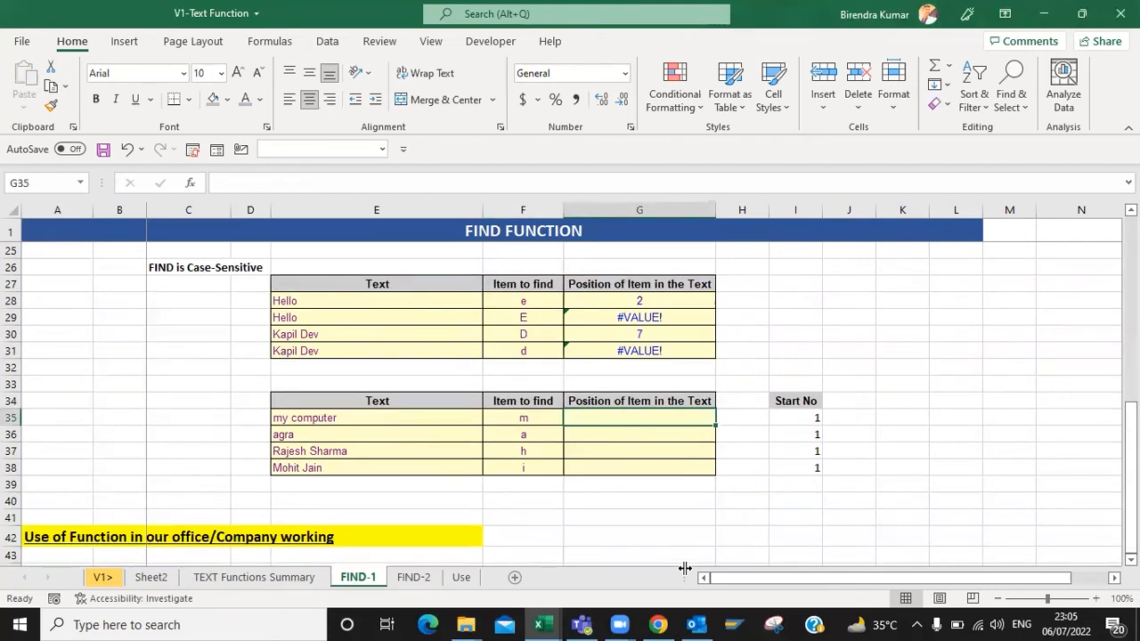
Step: Enter =FIND(F35,E35) in G35 to locate "m" within "my computer" without a start number
key("Left")
key("Left")
key("Right")
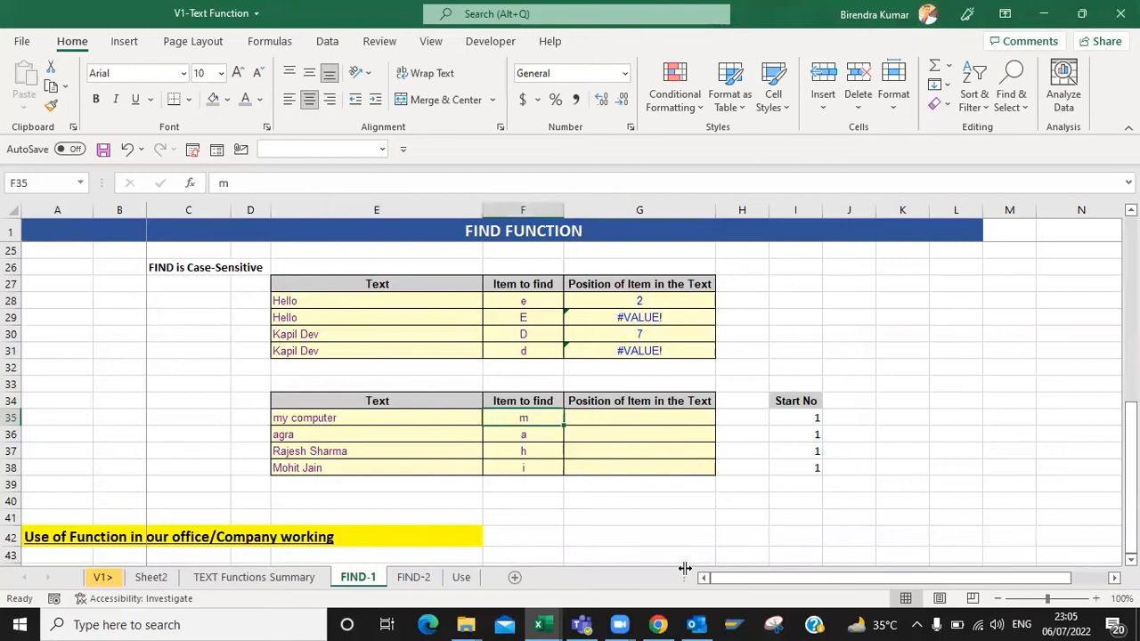
key("Right")
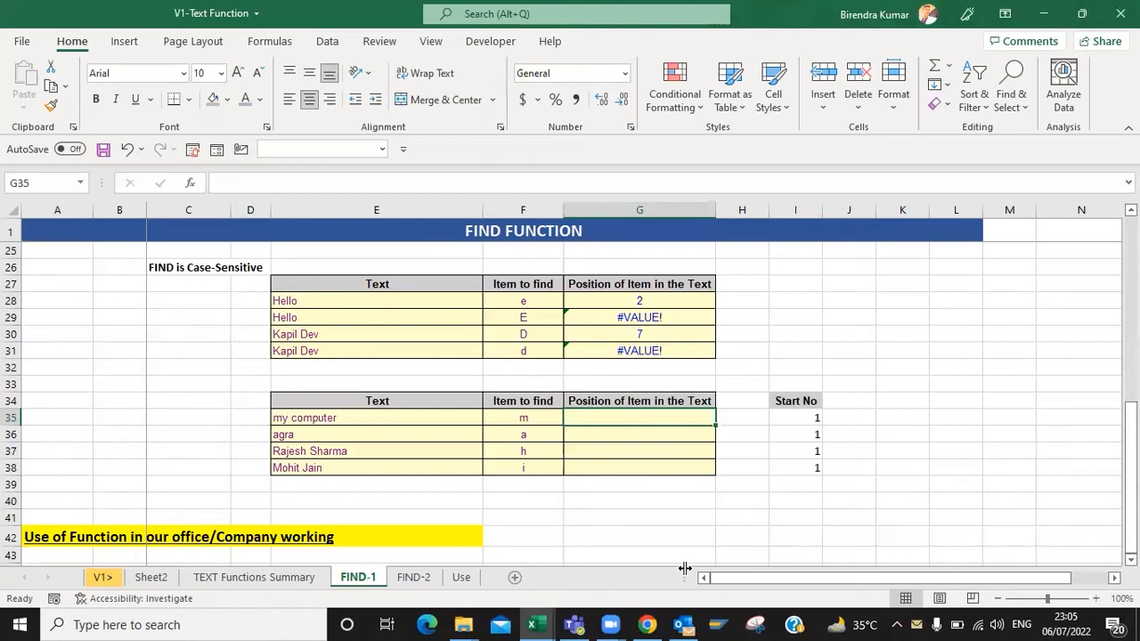
type("=find")
key("Tab")
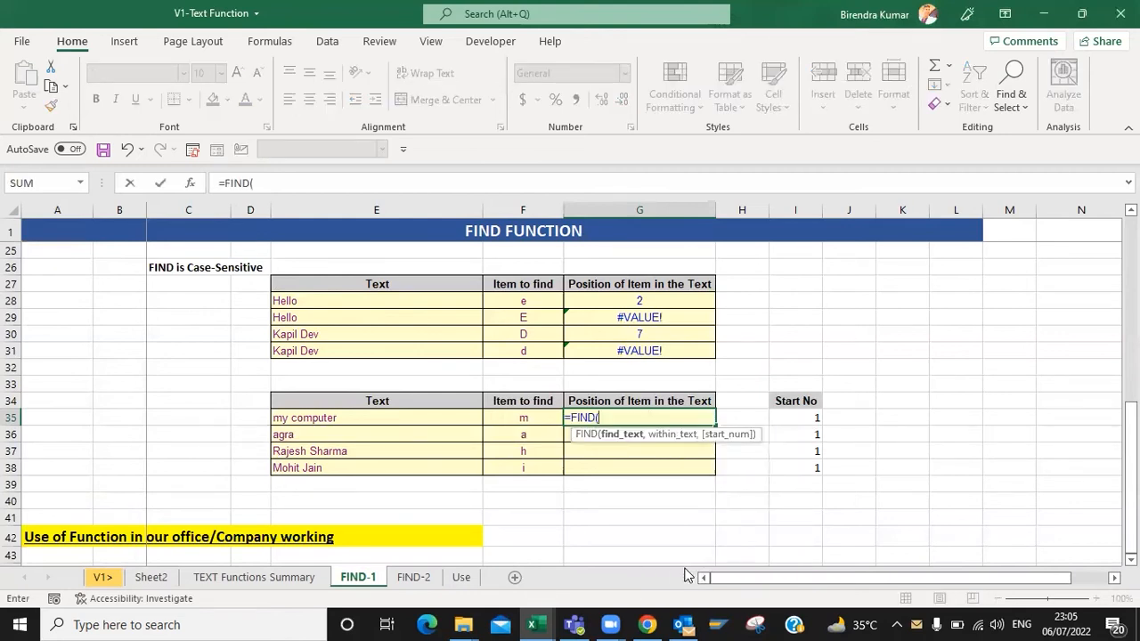
key("Left")
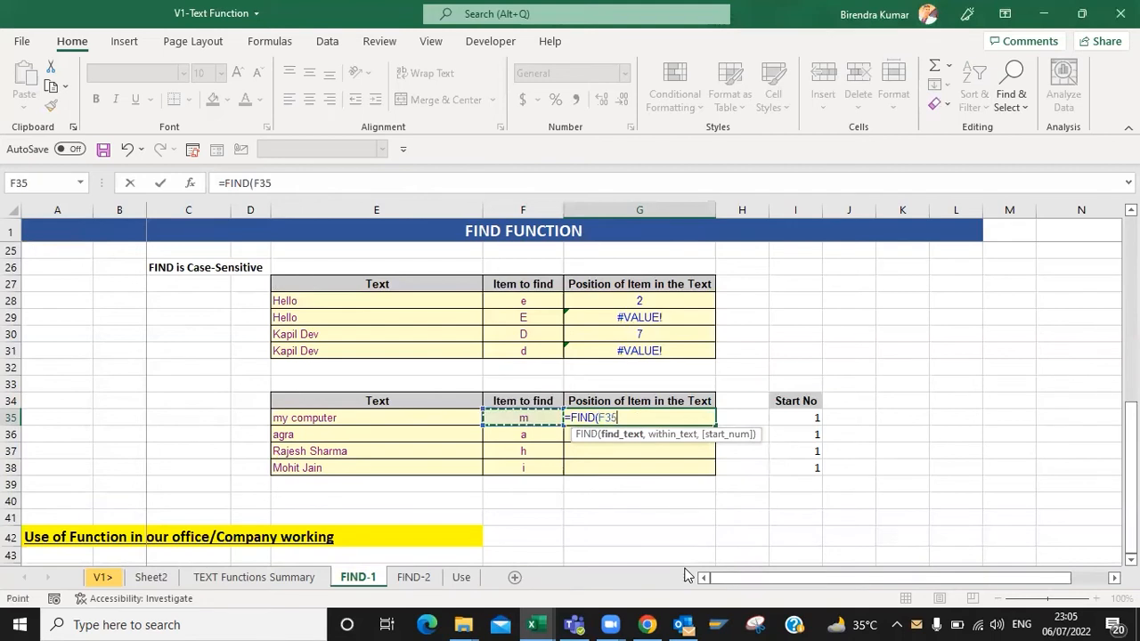
type(",")
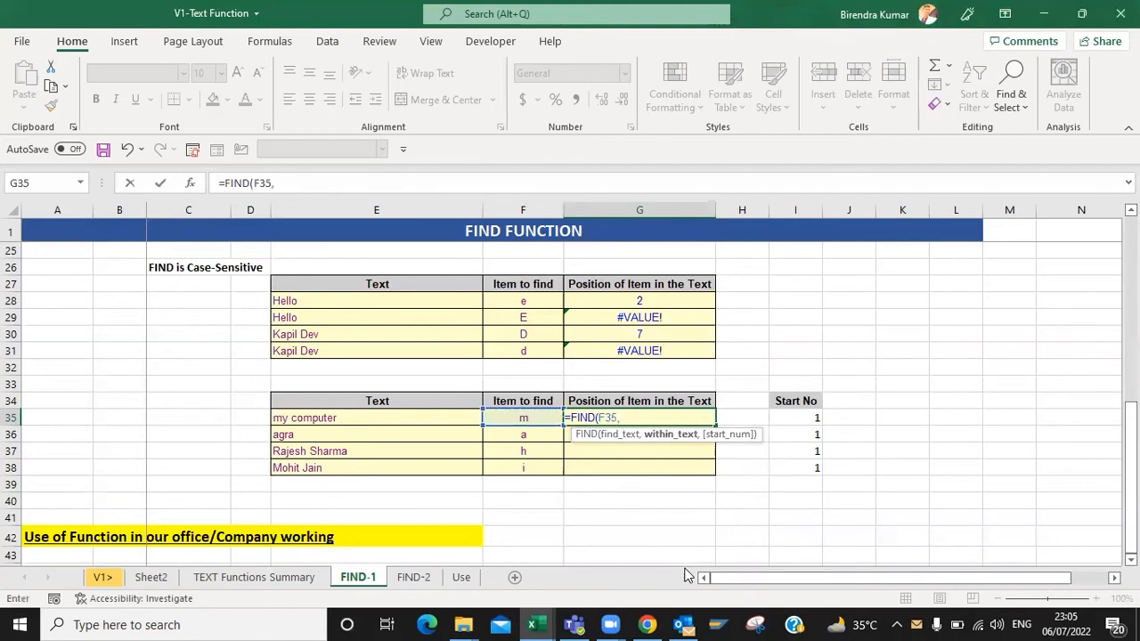
key("Left")
key("Left")
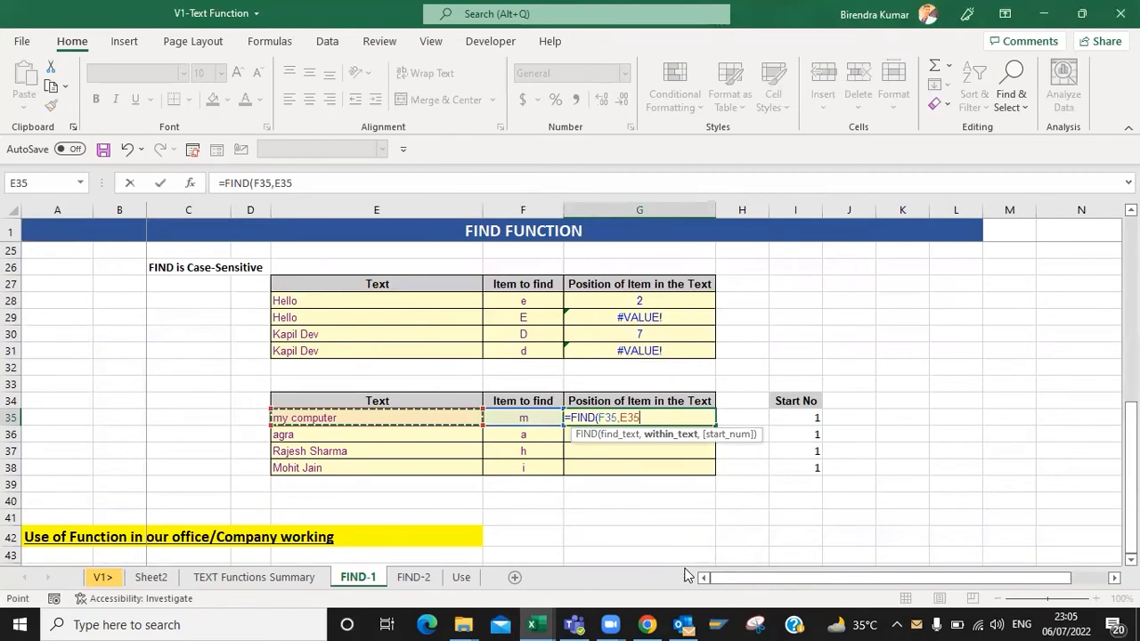
type(")")
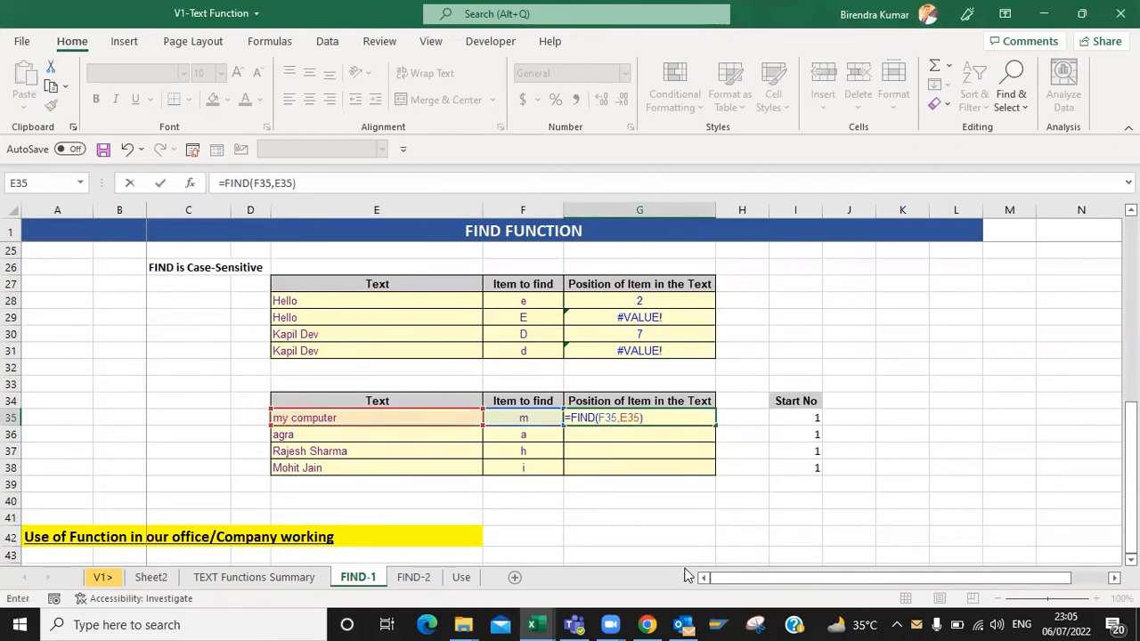
key("ctrl+Return")
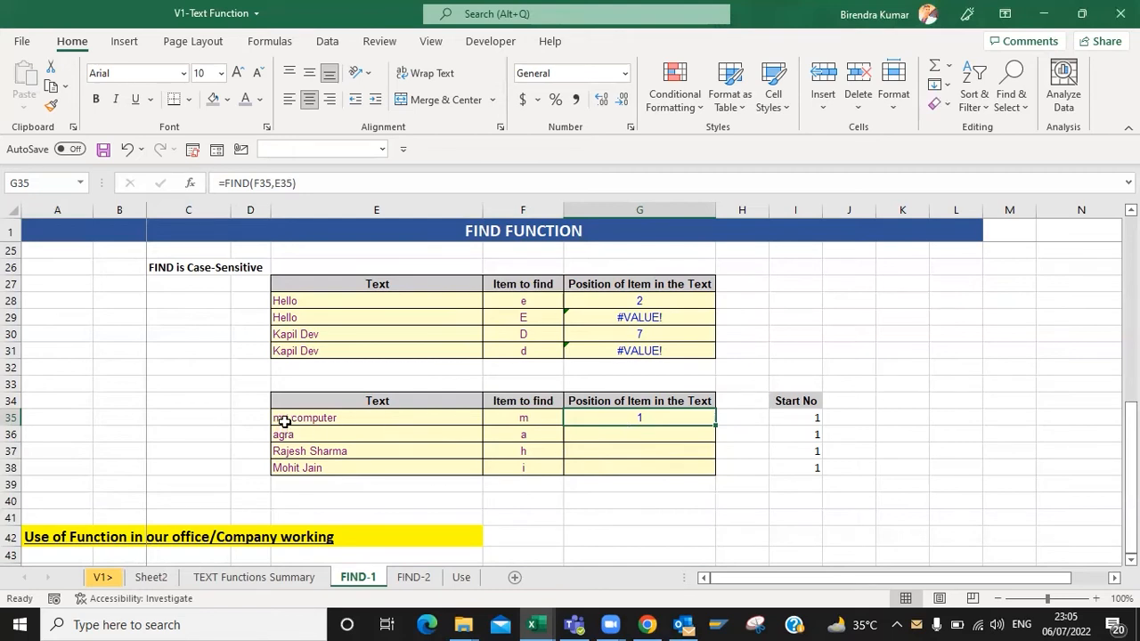
Step: Replace the formula in G35 with =FIND(F35,E35,I35) so the search uses the Start No value
type("=")
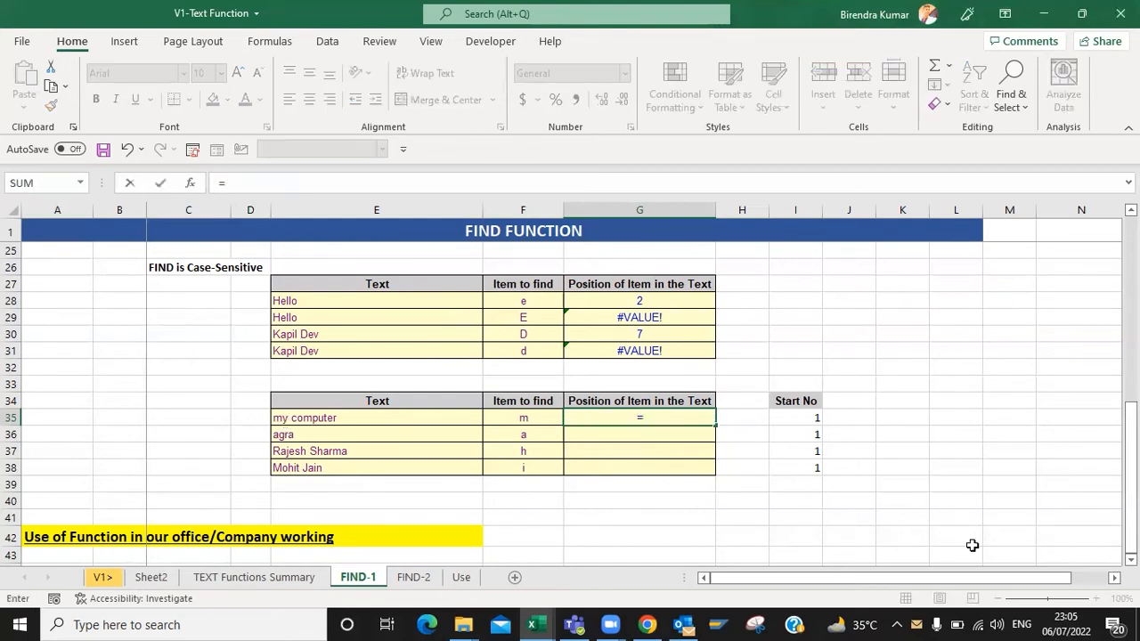
type("find")
key("Tab")
key("Left")
type(",")
key("Left")
key("Left")
type(",")
key("Right")
key("Right")
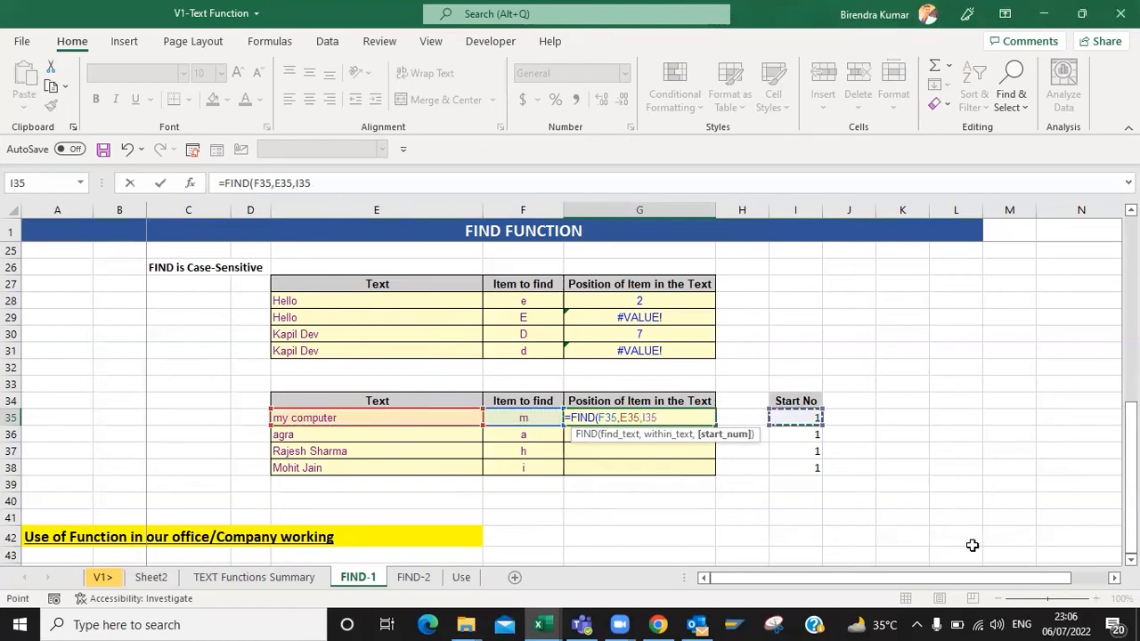
type(")")
key("ctrl+Return")
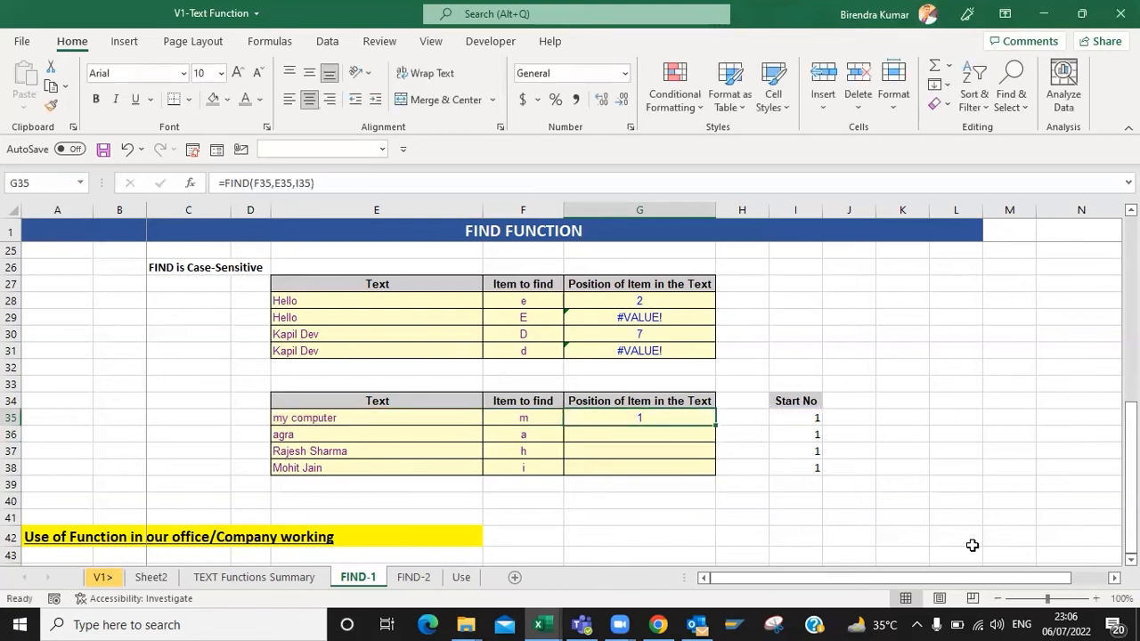
Step: Set the Start No for "my computer" in I35 to 2
key("Right")
key("Right")
type("2")
key("ctrl+Return")
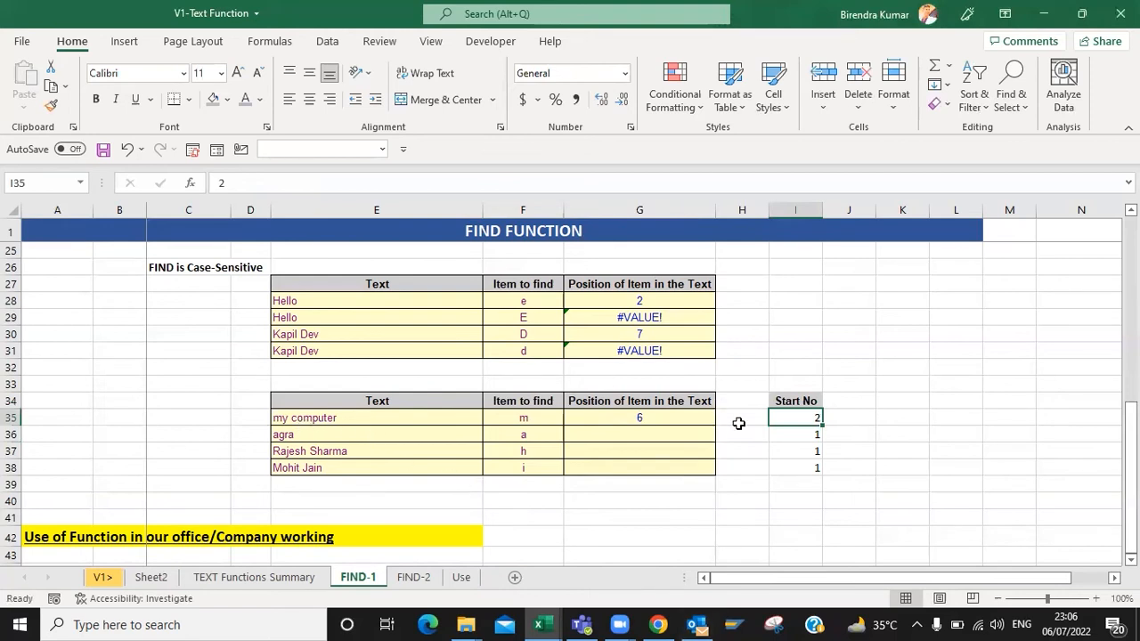
Step: Copy the FIND formula with the start number from G35 into G36 for the "agra" row
left_click(615, 417)
key("ctrl+c")
key("Down")
key("Return")
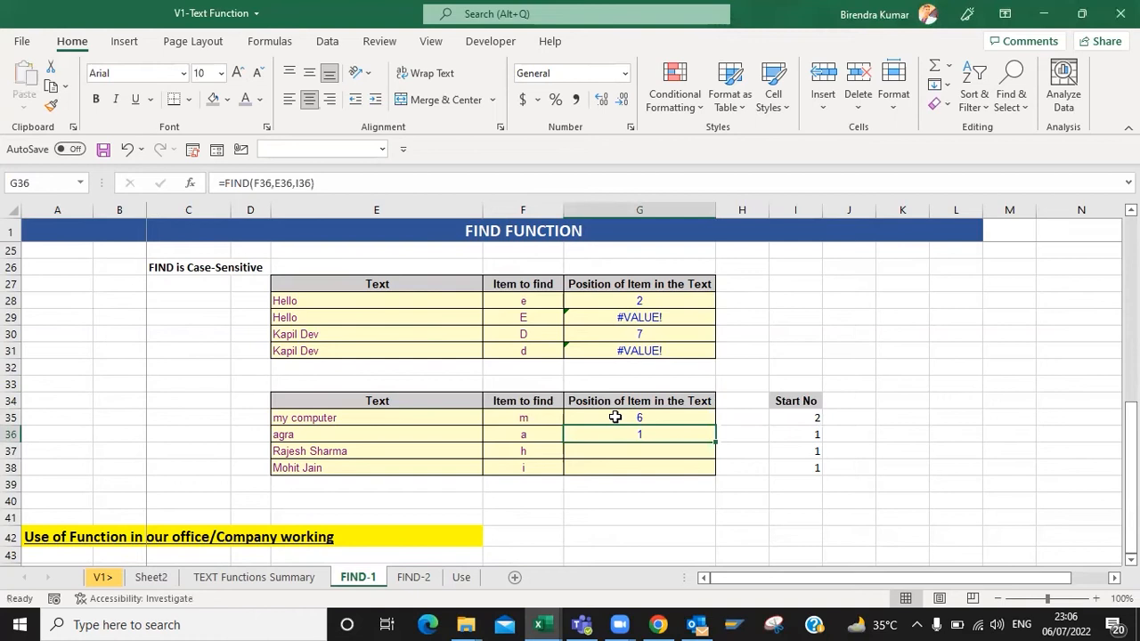
Step: Set the Start No for "agra" in I36 to 2 and check the position in G36
key("Left")
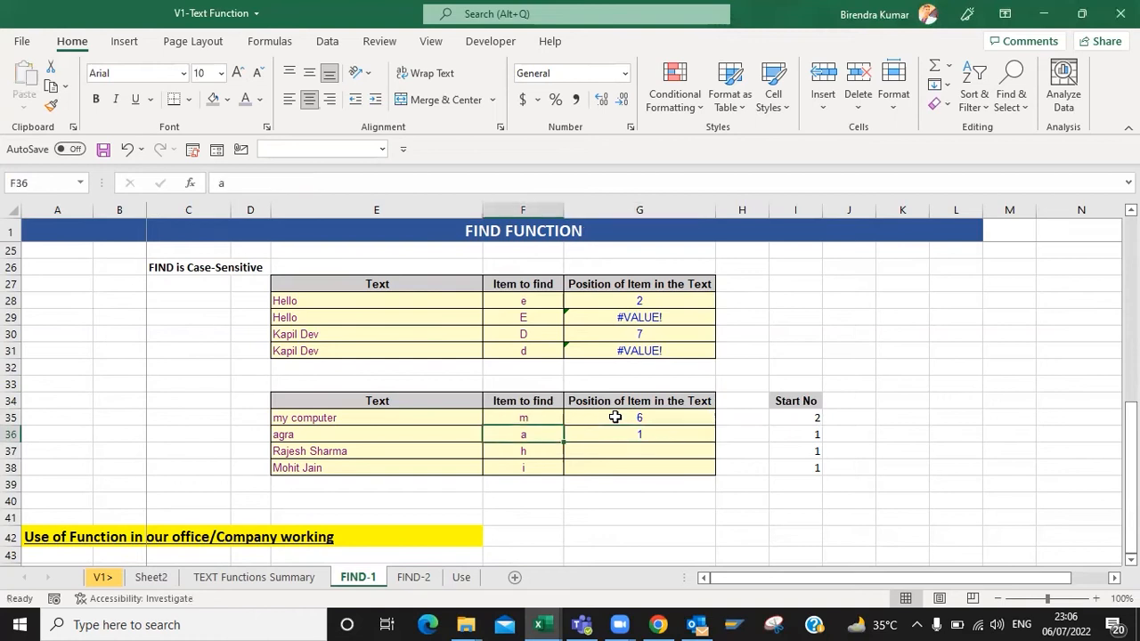
key("Right")
key("Right")
key("Right")
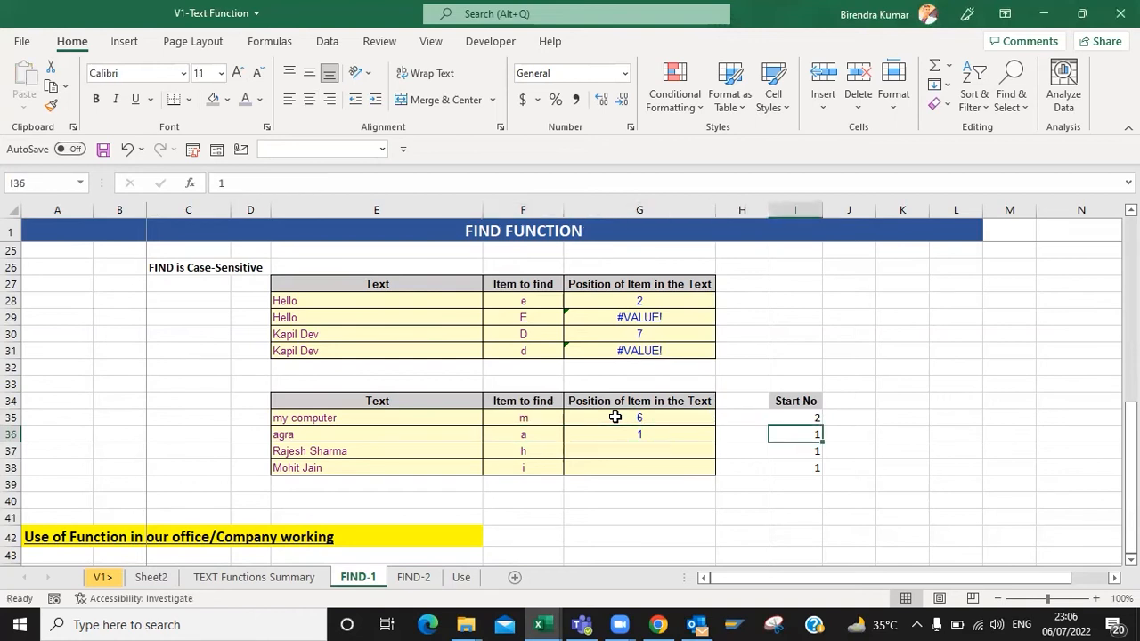
type("2")
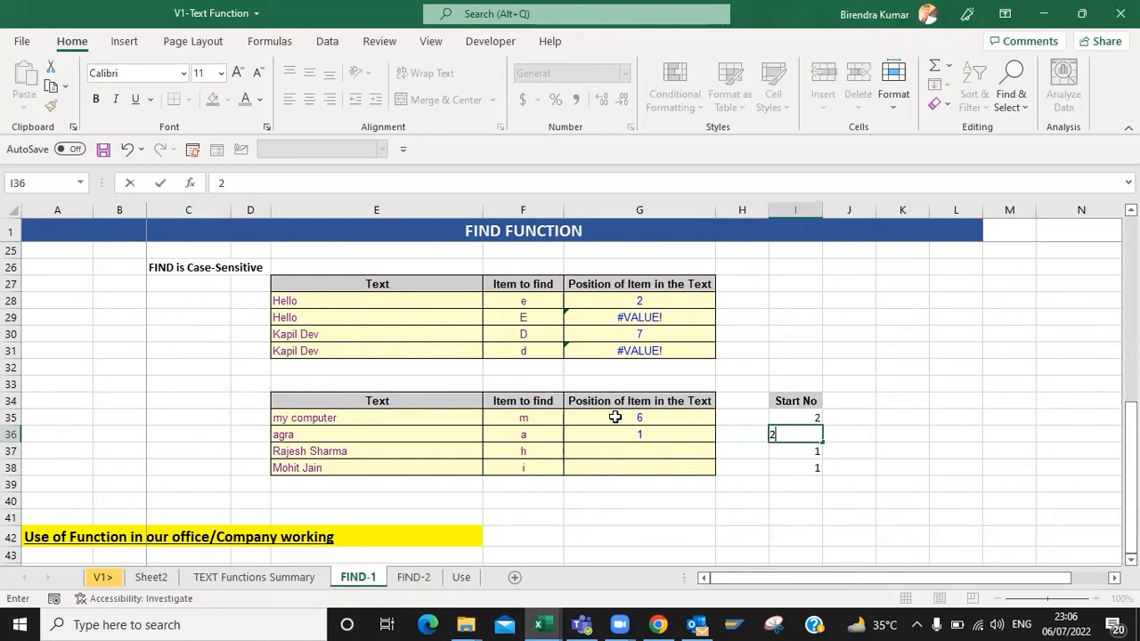
key("Return")
key("Up")
key("Left")
key("Left")
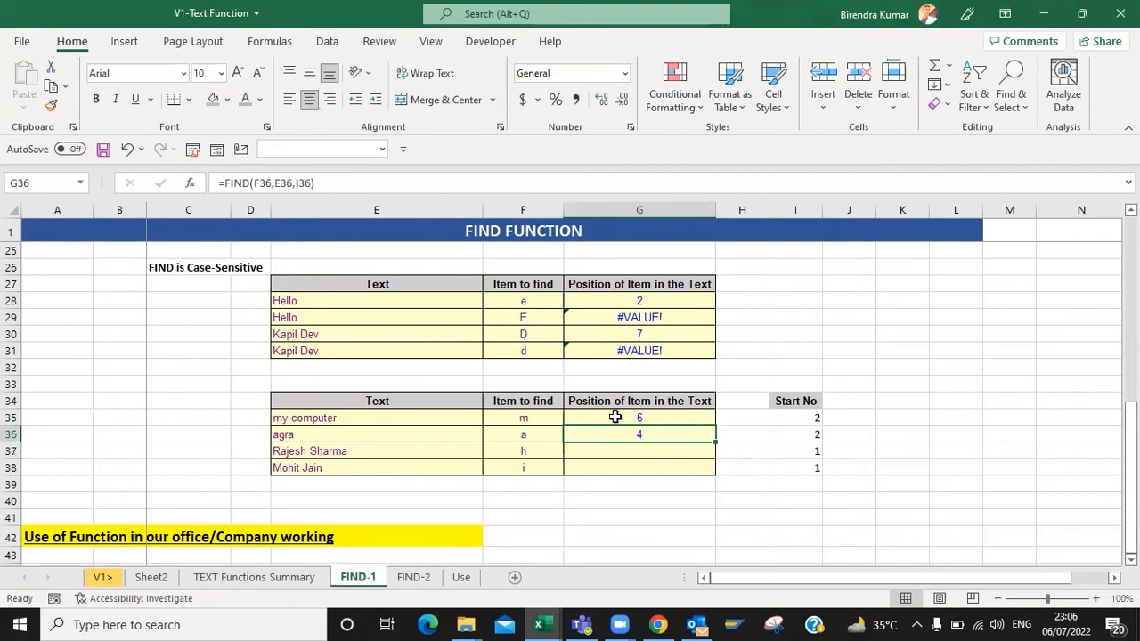
Step: Copy the FIND formula with the start number from G36 into G37 to locate "h" in the E37 text
key("Down")
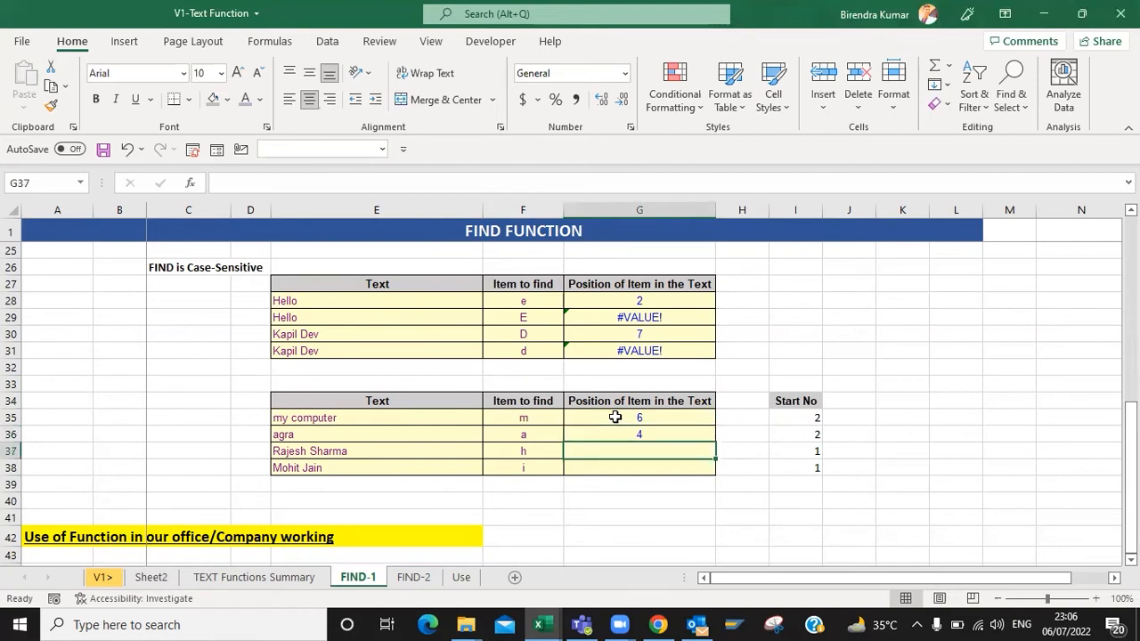
key("Up")
key("ctrl+c")
key("Down")
key("Return")
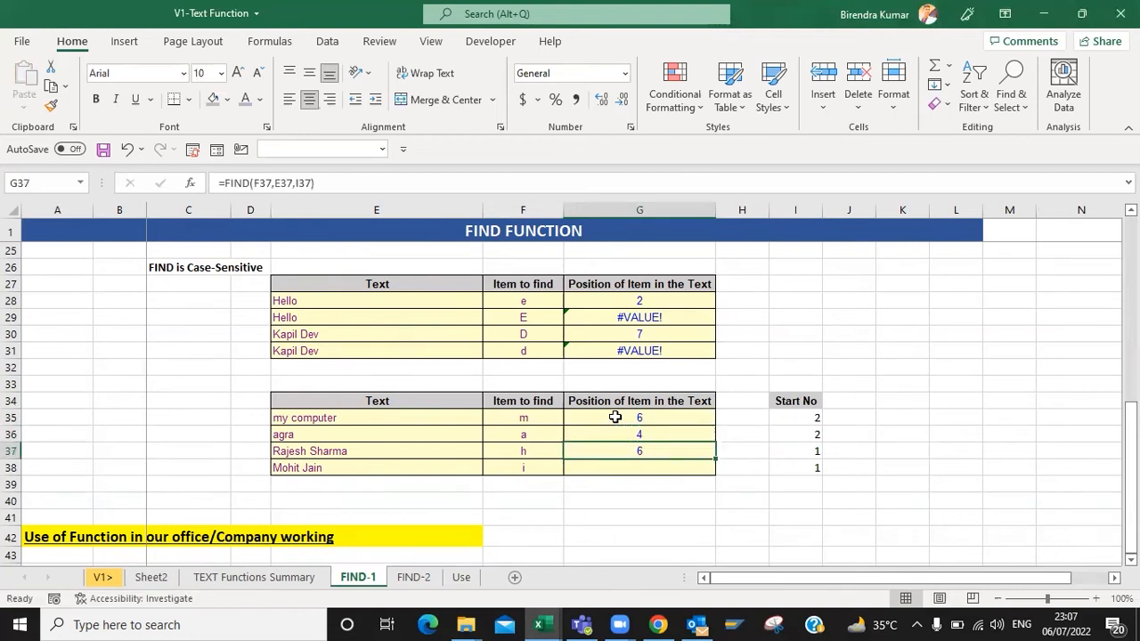
Step: Try 4 as the Start No in I37 and check the position found in G37
key("Right")
key("Right")
key("Up")
key("Down")
key("Left")
key("Left")
key("Right")
key("Right")
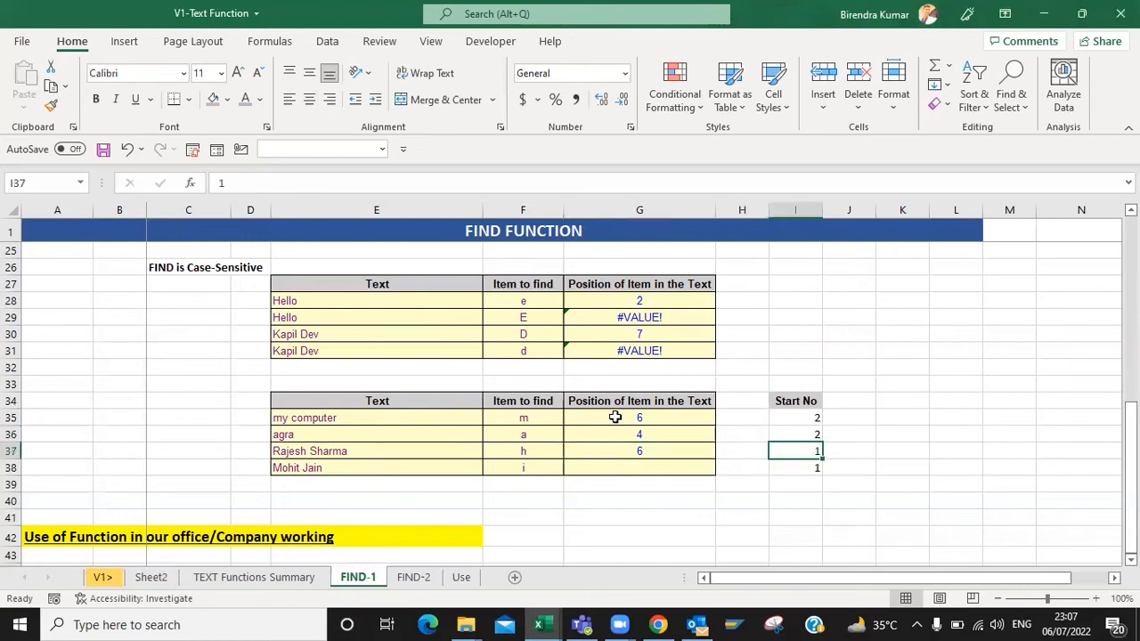
type("7")
key("ctrl+Return")
type("2")
key("ctrl+Return")
key("BackSpace")
key("ctrl+Return")
type("4")
key("ctrl+Return")
key("Left")
key("Left")
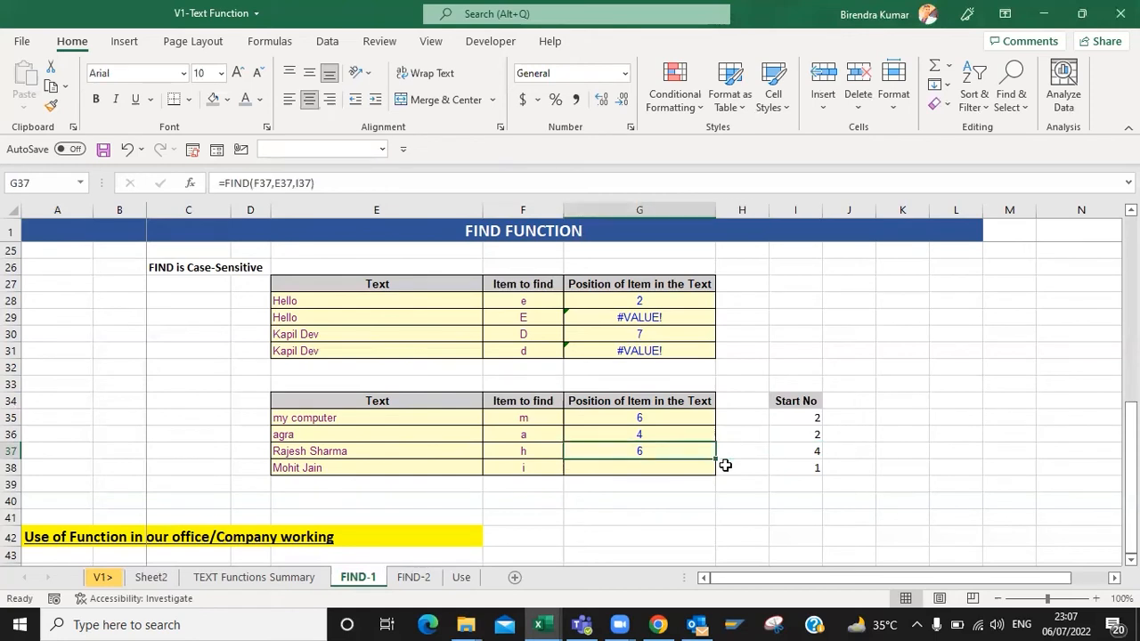
Step: Try 6 as the Start No in I37 and check the position found in G37
key("Right")
key("Right")
type("6")
key("ctrl+Return")
key("Left")
key("Left")
Step: Set the Start No in I37 to 7 so the search skips the first "h"
key("Right")
key("Right")
type("7")
key("ctrl+Return")
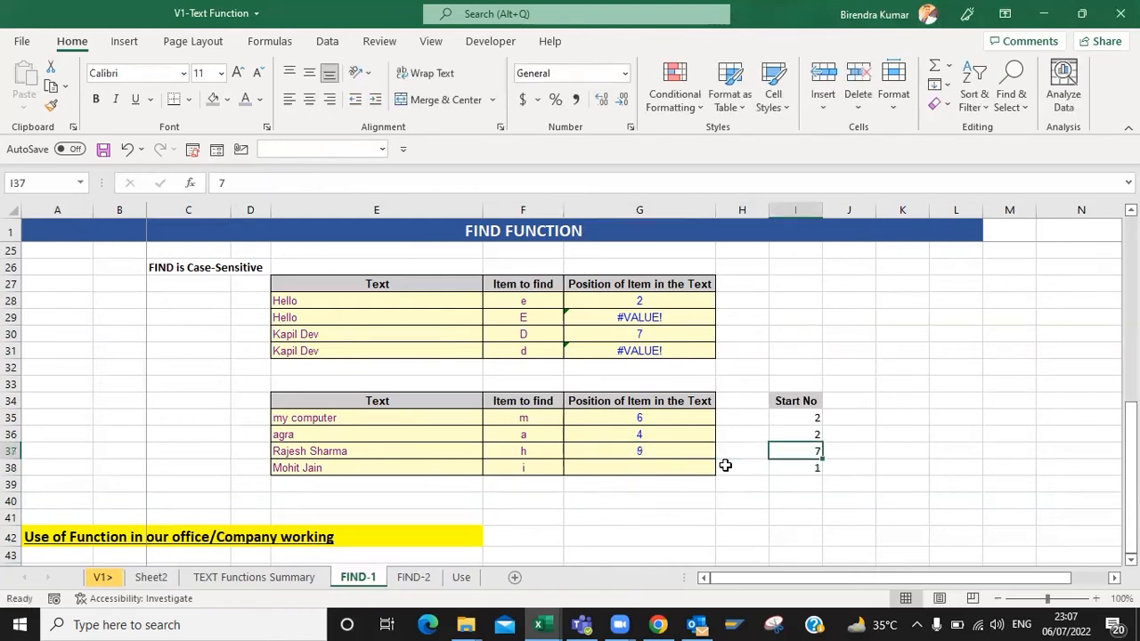
Step: Copy the FIND formula from G37 into G38 and set its Start No in I38 to 5
key("Left")
key("Left")
key("Left")
key("Right")
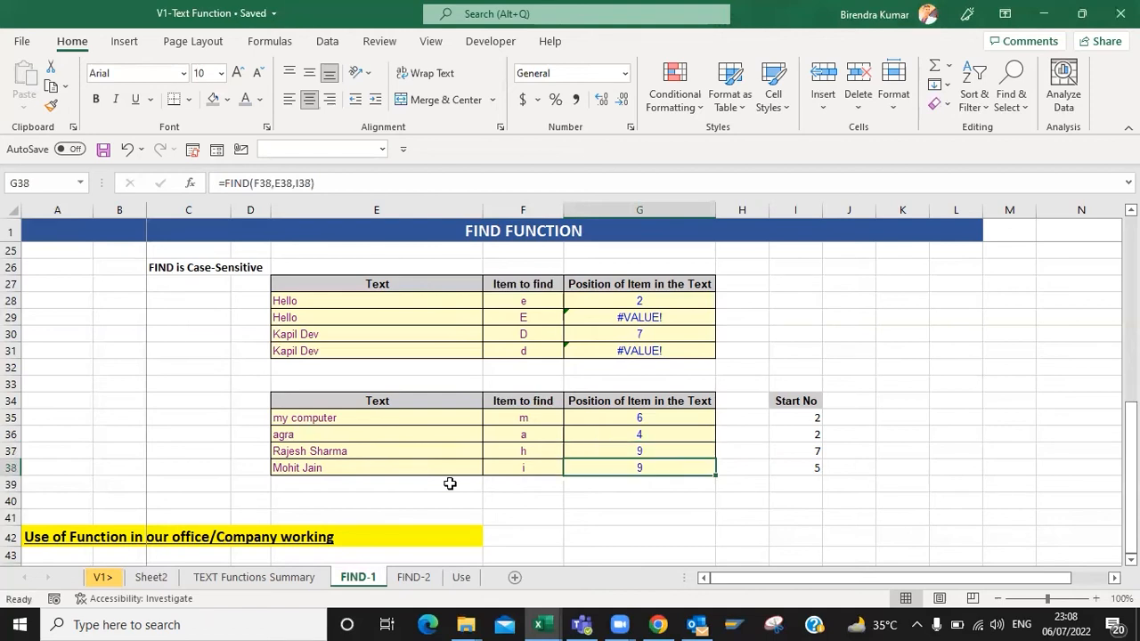
Step: Review the FIND formulas in G35:G38 and look over the rest of the FIND-1 sheet
key("Up")
key("Up")
key("Up")
key("Down")
key("Down")
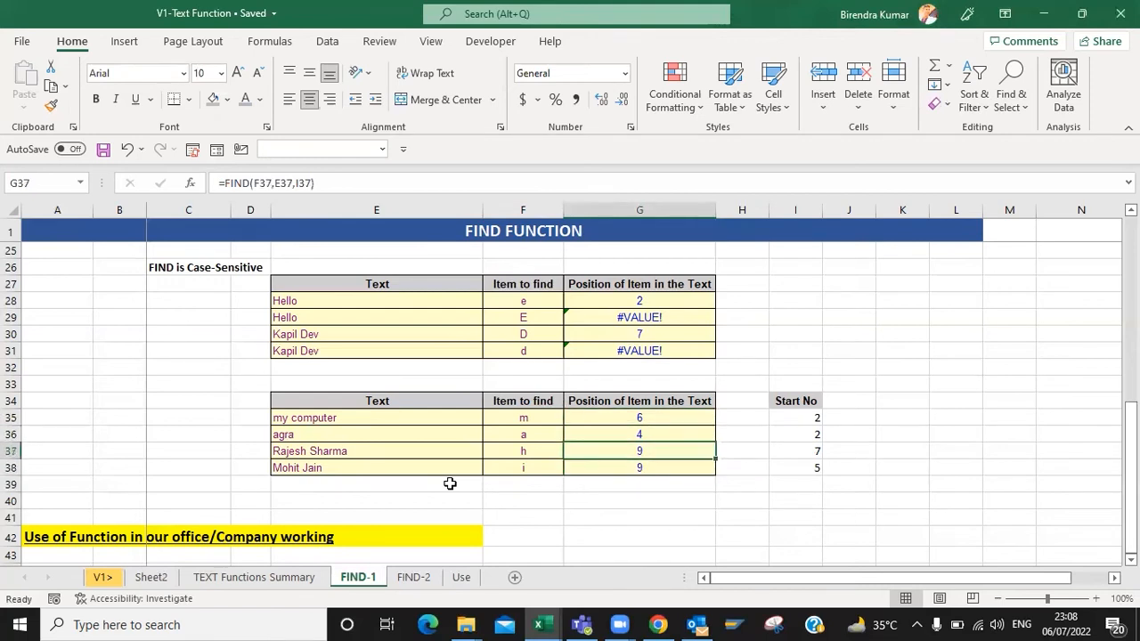
scroll(450, 484, "down", 4)
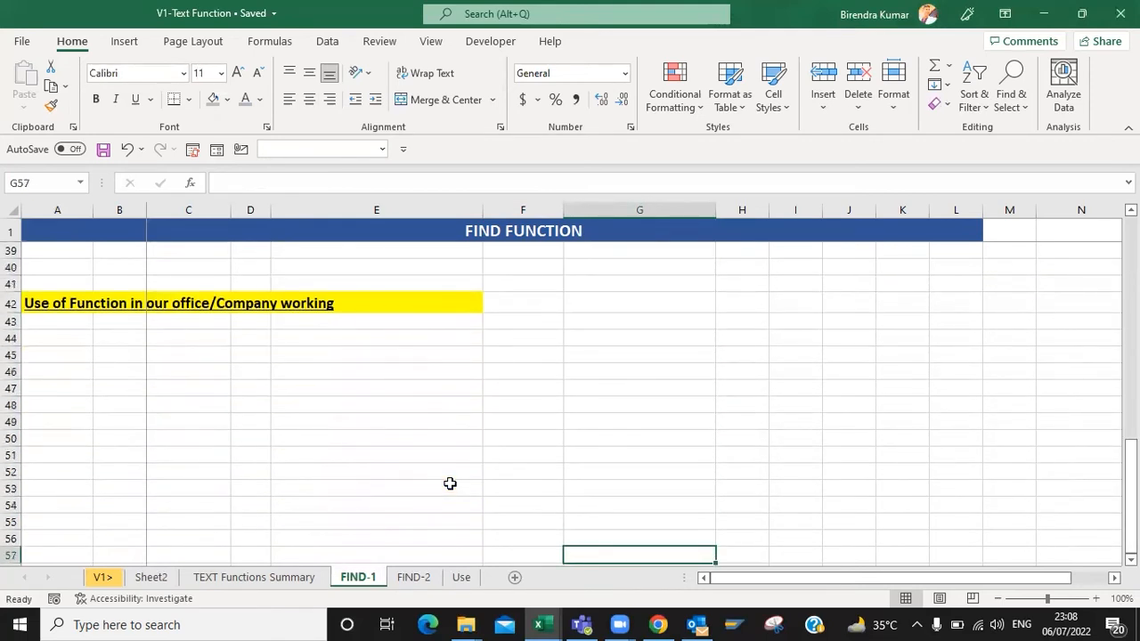
key("Up")
key("Up")
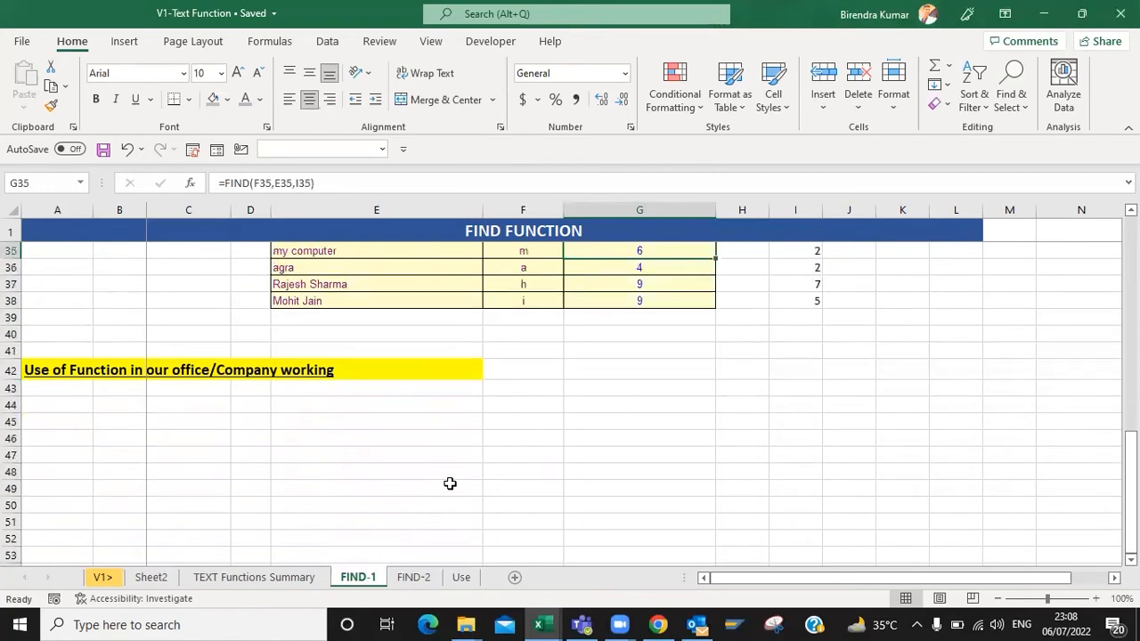
Step: Switch to the FIND-2 sheet and examine the empty 1st Space and 2nd Space columns in rows 7 to 10
key("ctrl+Page_Down")
key("Up")
key("Up")
key("Up")
key("Down")
key("Down")
key("Down")
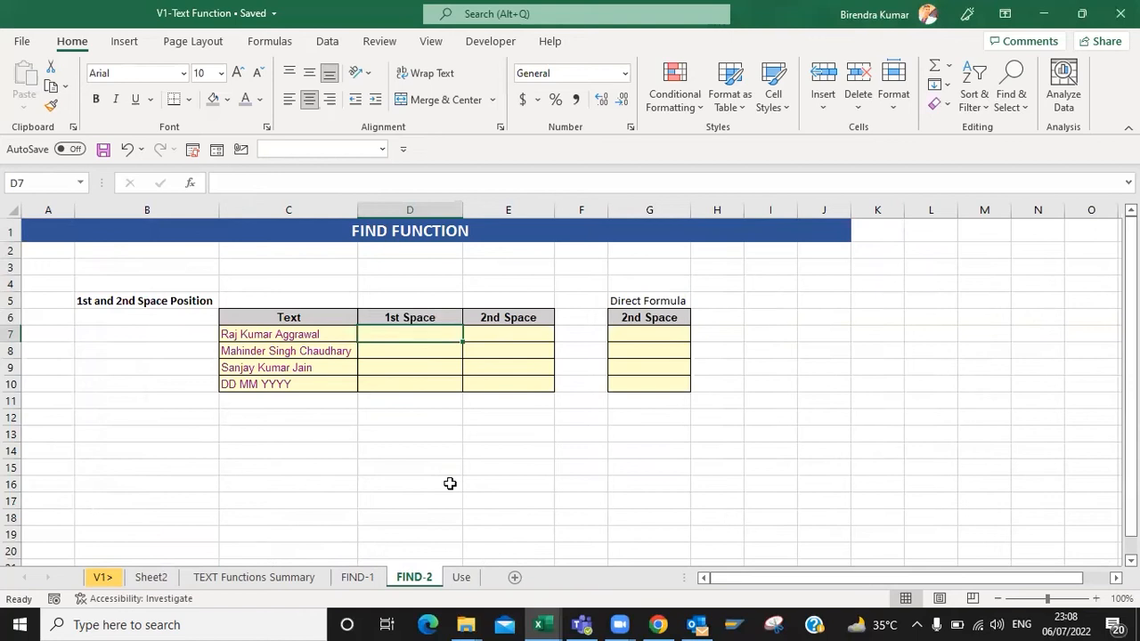
key("shift+Down")
key("shift+Down")
key("shift+Down")
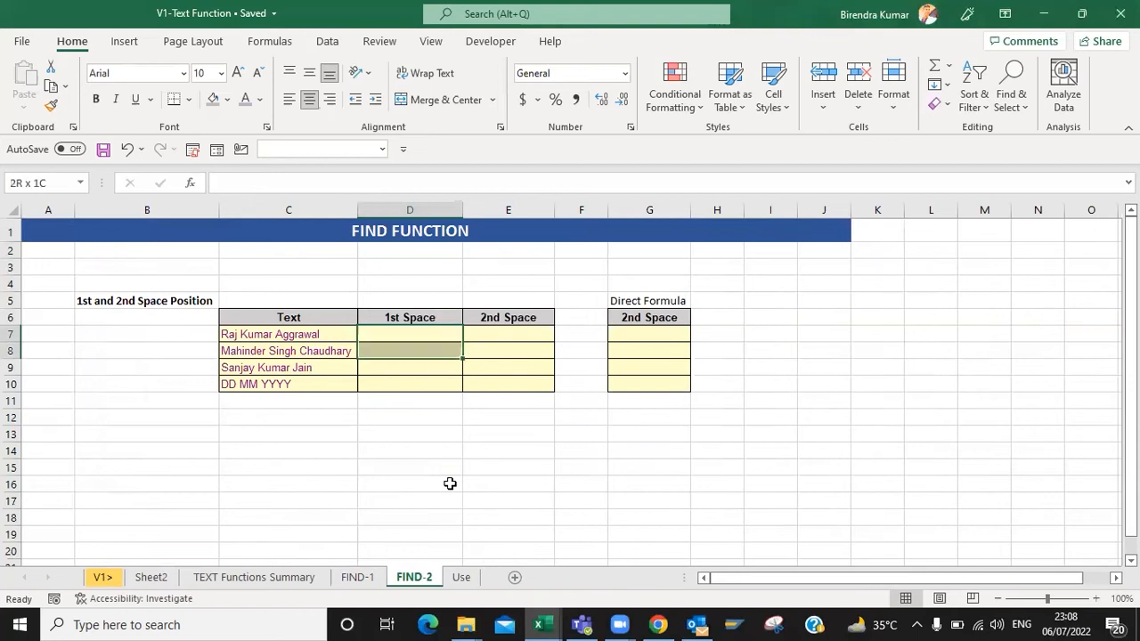
key("Right")
key("shift+Down")
key("shift+Down")
key("shift+Down")
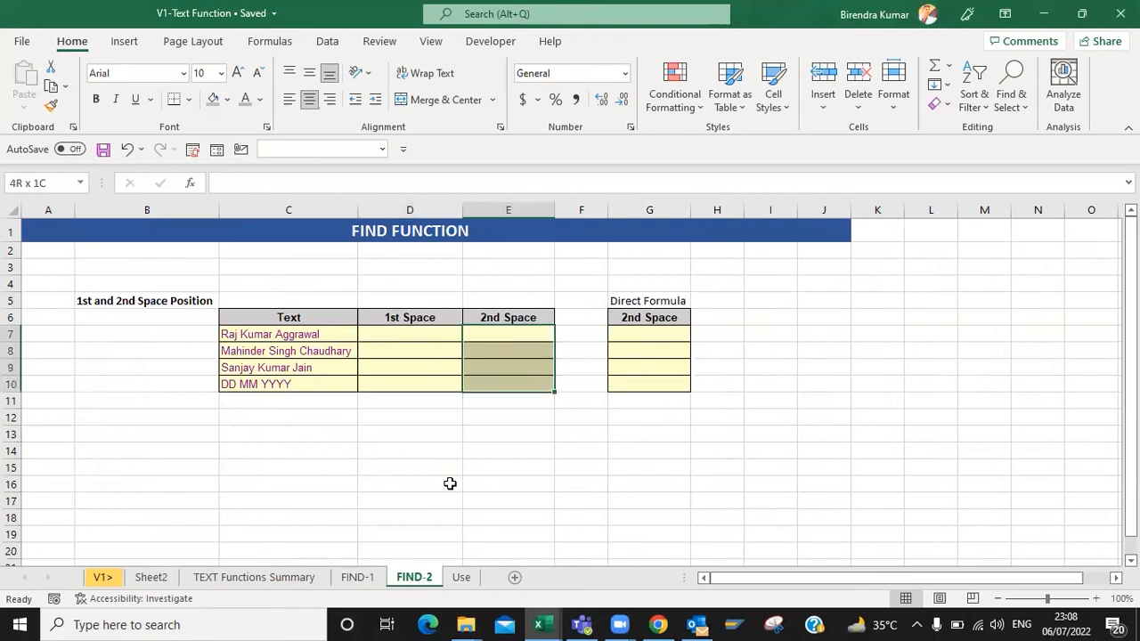
key("Left")
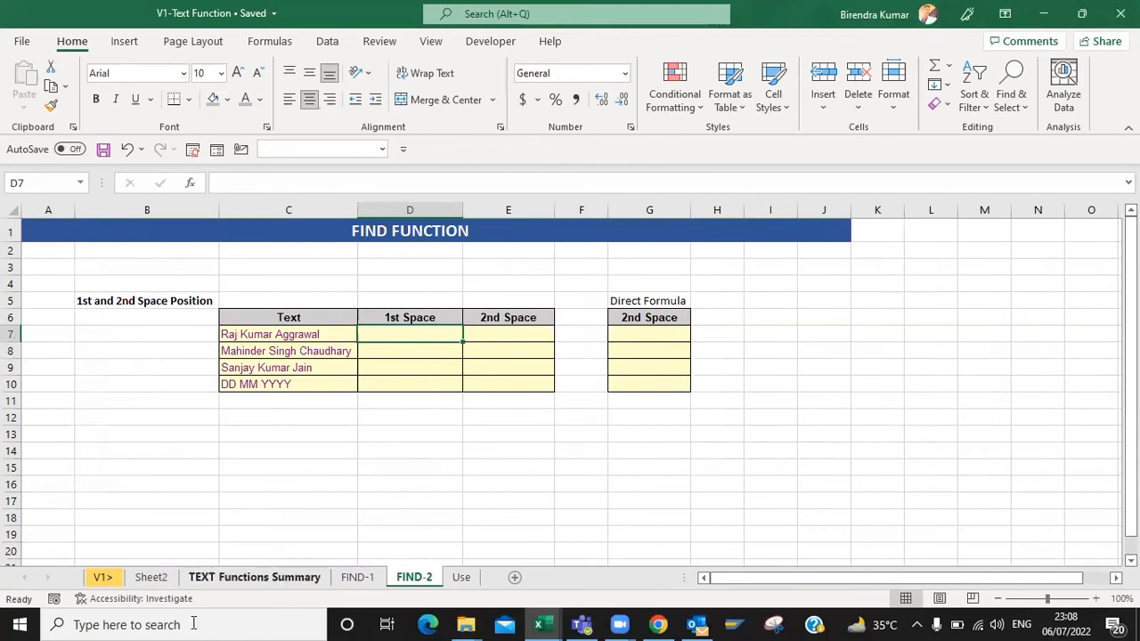
Step: View the function list on the TEXT Functions Summary sheet and return to D7 on FIND-2
left_click(231, 578)
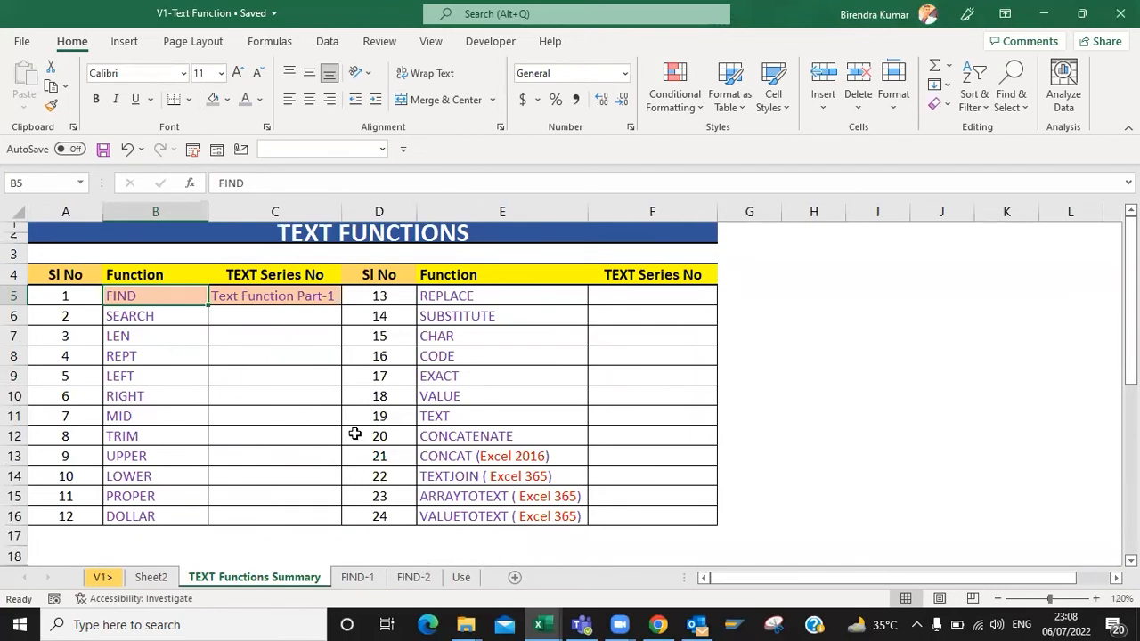
left_click(414, 577)
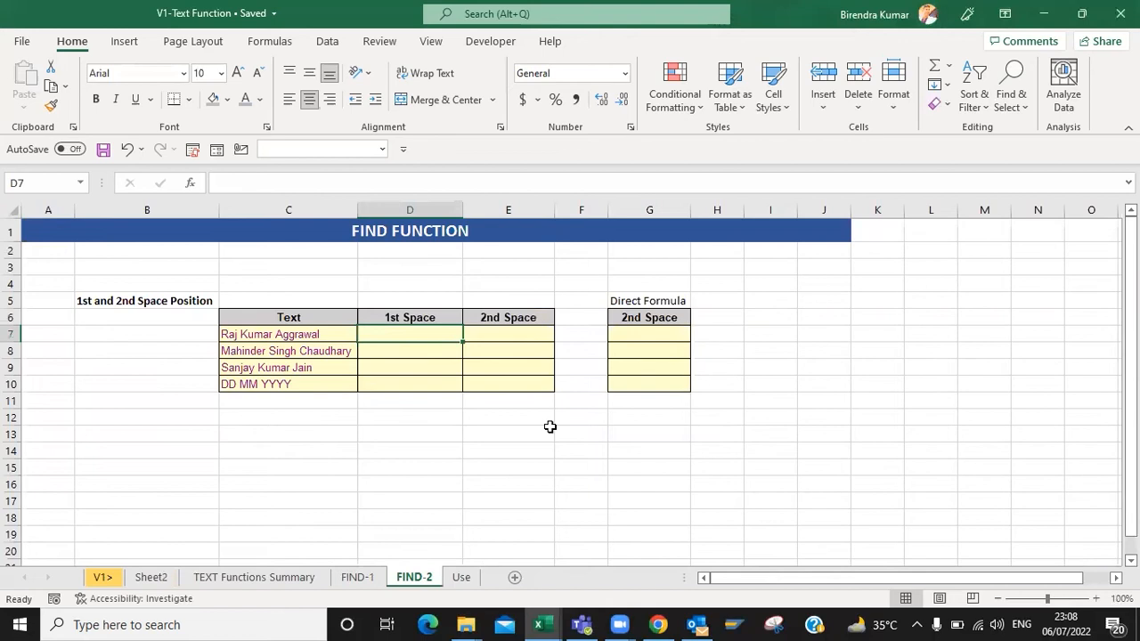
key("Left")
key("Right")
Step: Enter =FIND(" ",C7) in D7 to locate the first space in the C7 text
type("=find")
key("Tab")
type("\" \"")
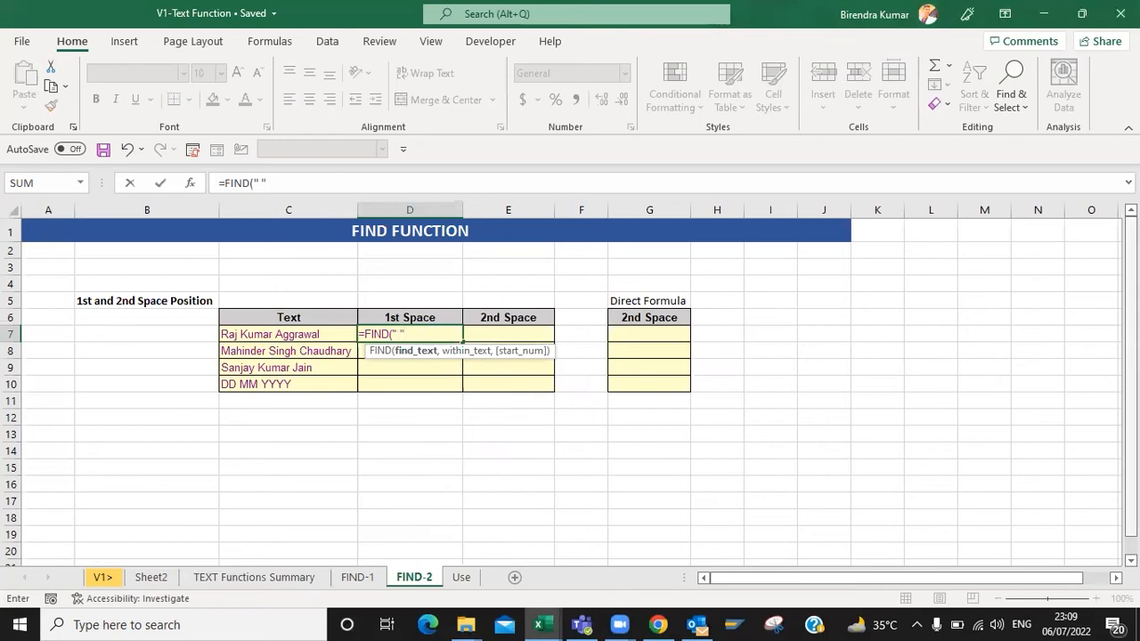
type(",")
key("Left")
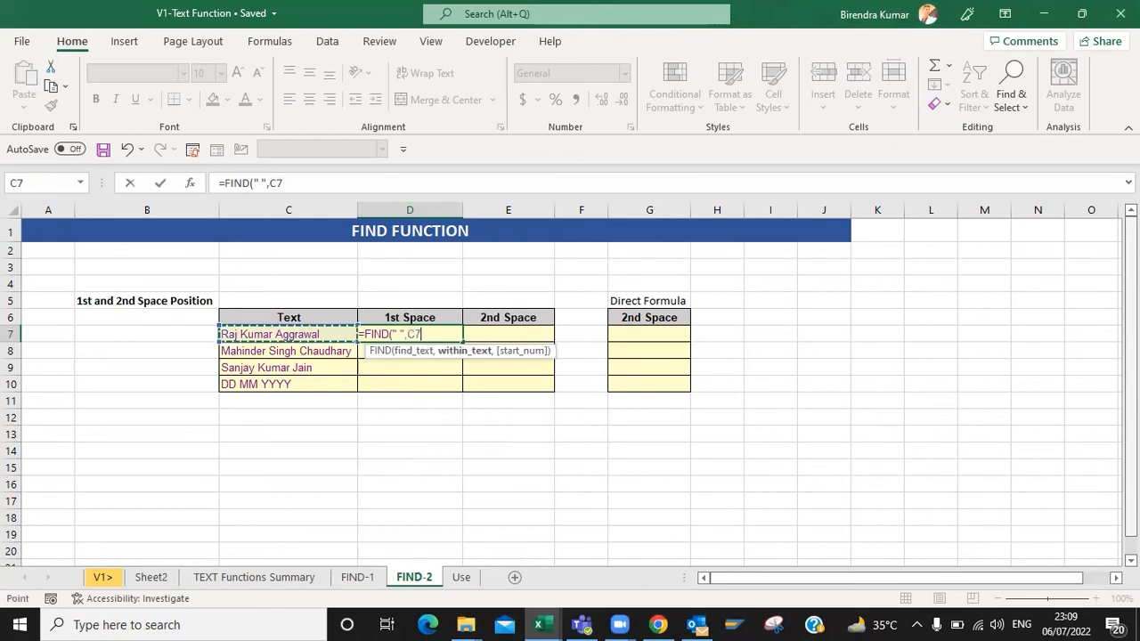
key("ctrl+Return")
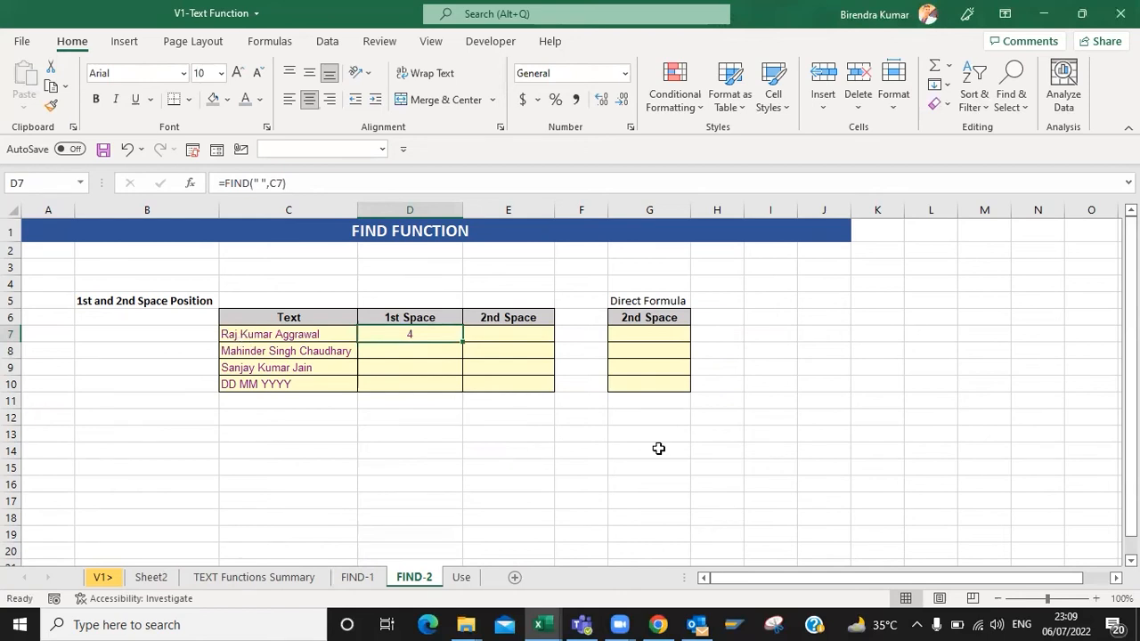
Step: Copy the first-space formula from D7 down through D10
key("ctrl+c")
key("shift+Down")
key("shift+Down")
key("shift+Down")
key("Return")
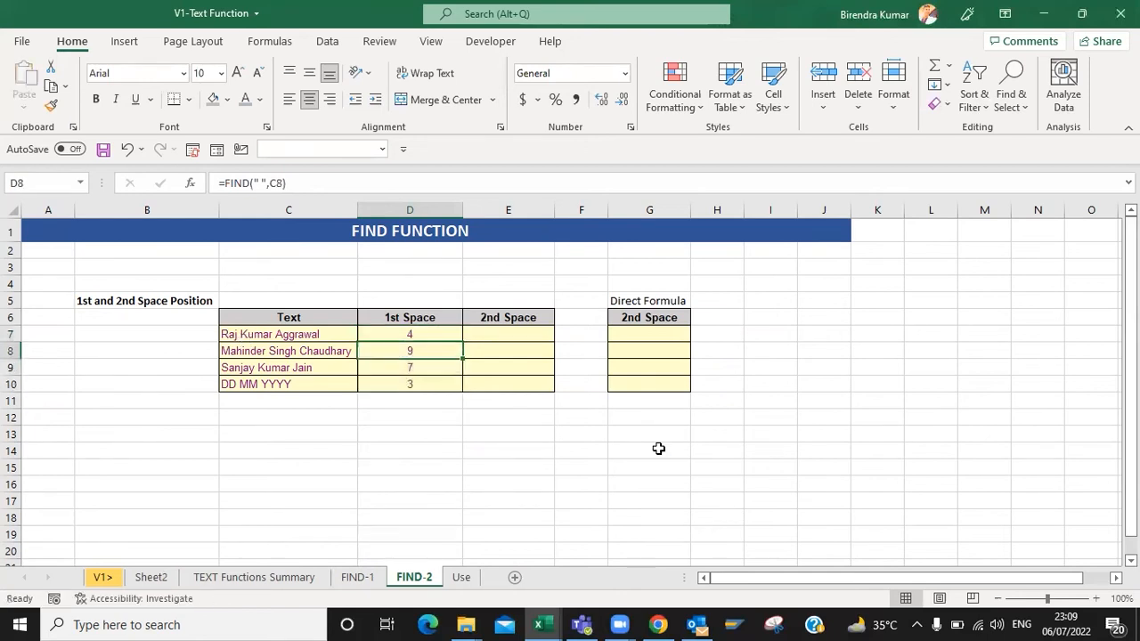
Step: Check the 1st Space positions in D8:D10 against the texts in column C
key("Left")
key("Down")
key("Right")
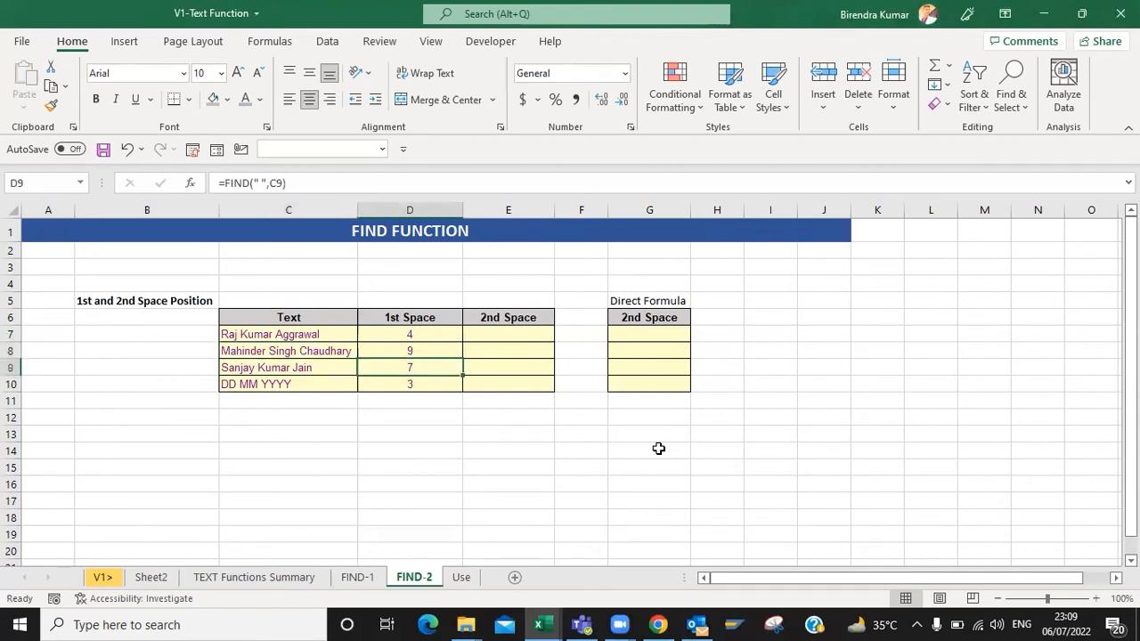
key("Down")
key("Left")
key("Left")
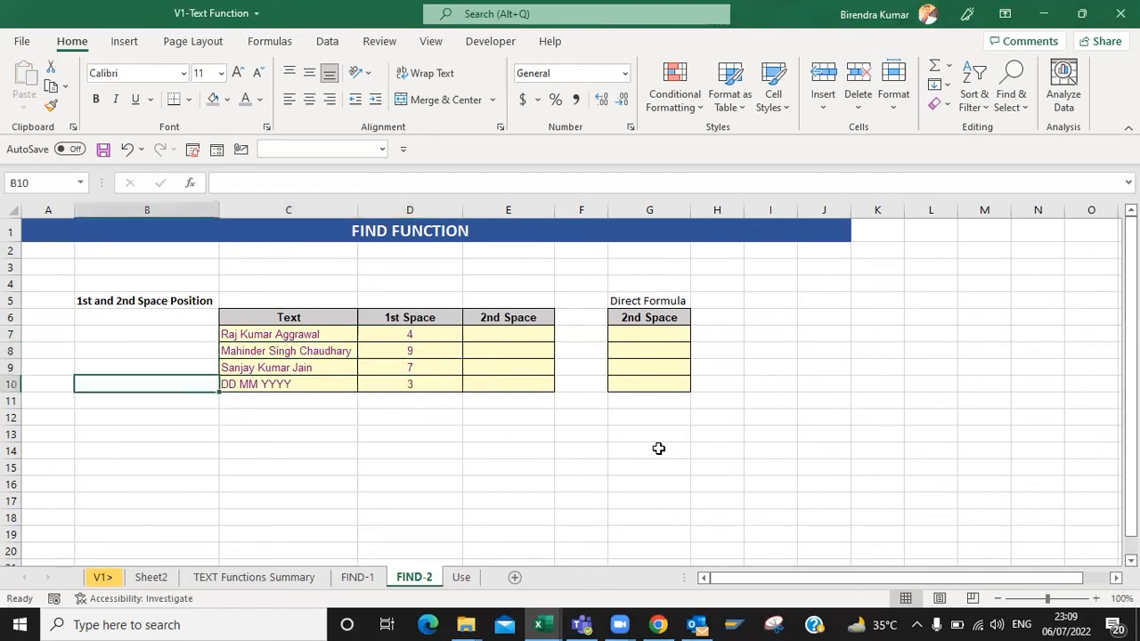
key("Right")
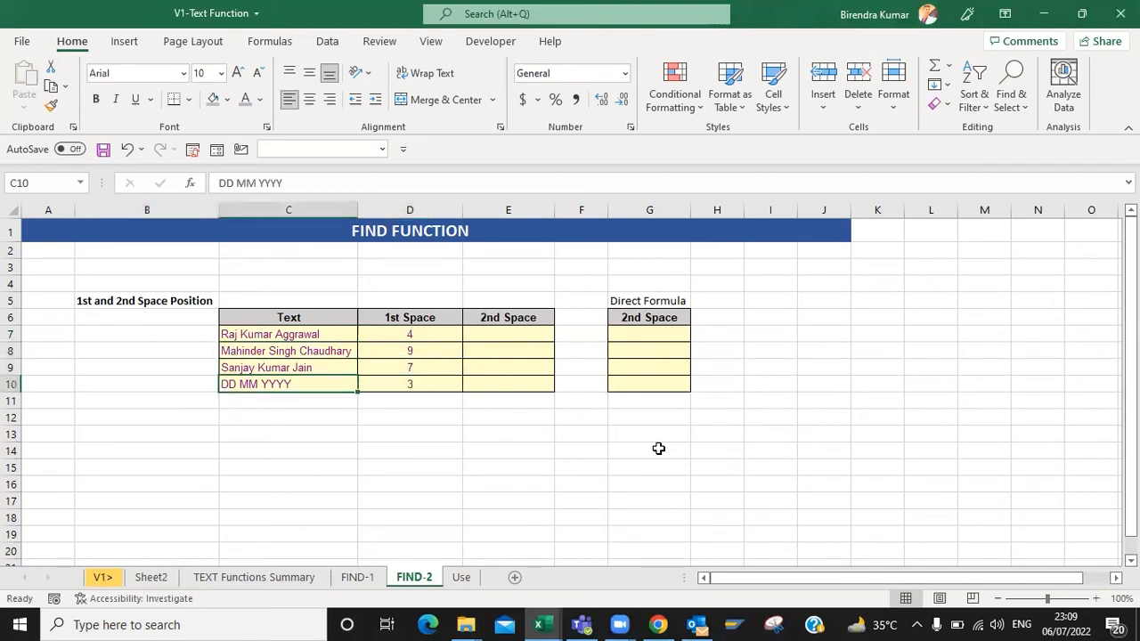
key("Right")
key("Up")
key("Up")
key("Up")
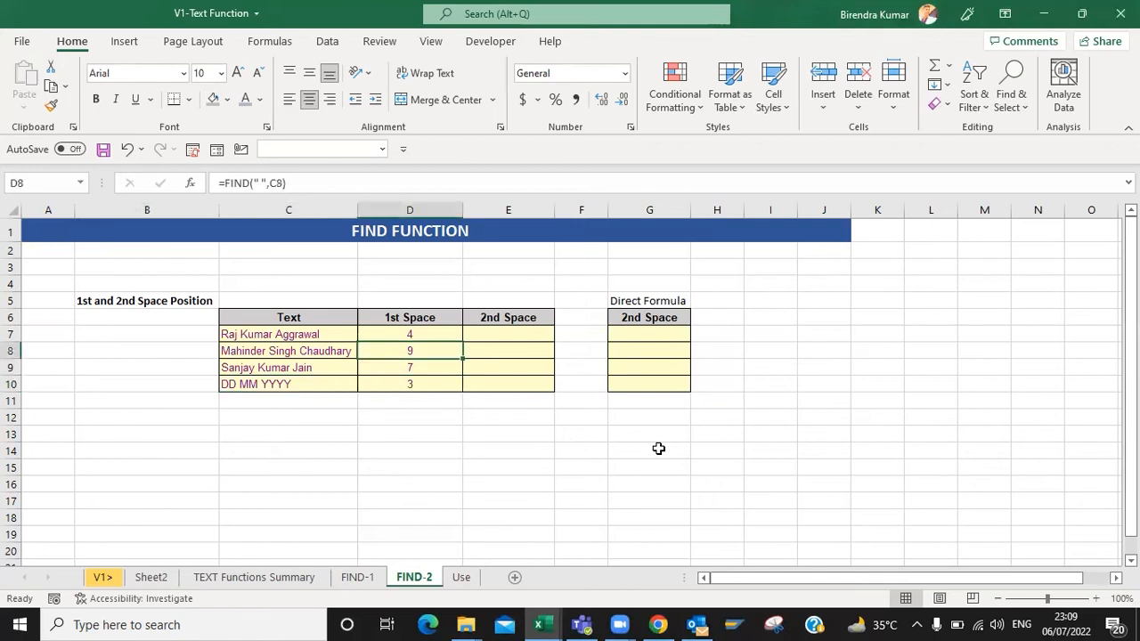
Step: Enter =FIND(" ",C7,5) in E7 to locate the second space in the C7 text
key("Right")
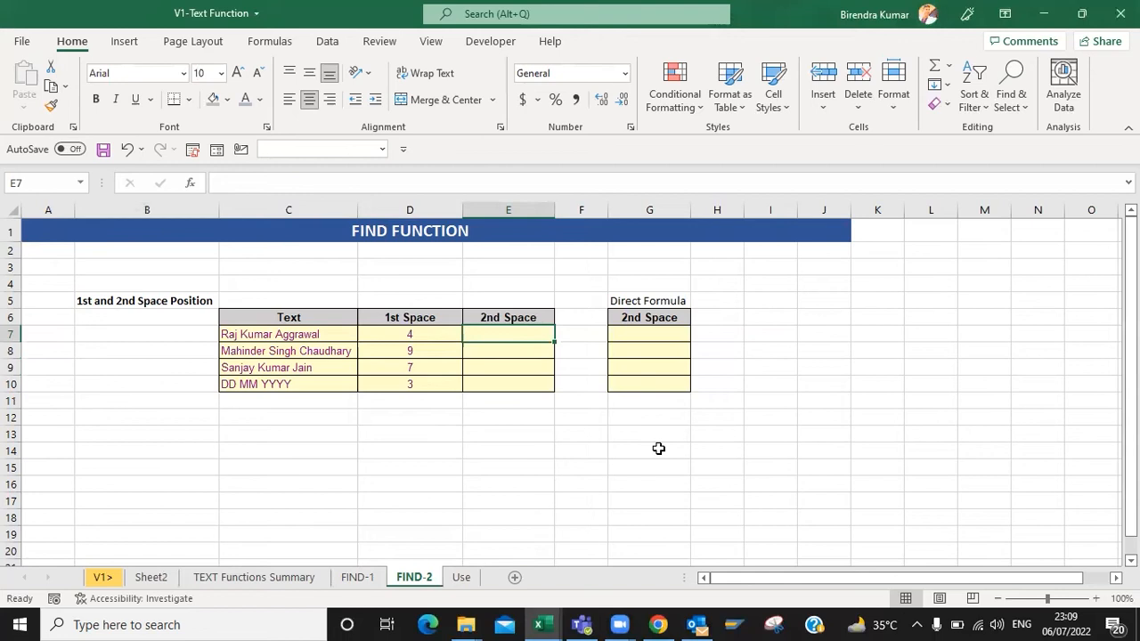
type("=")
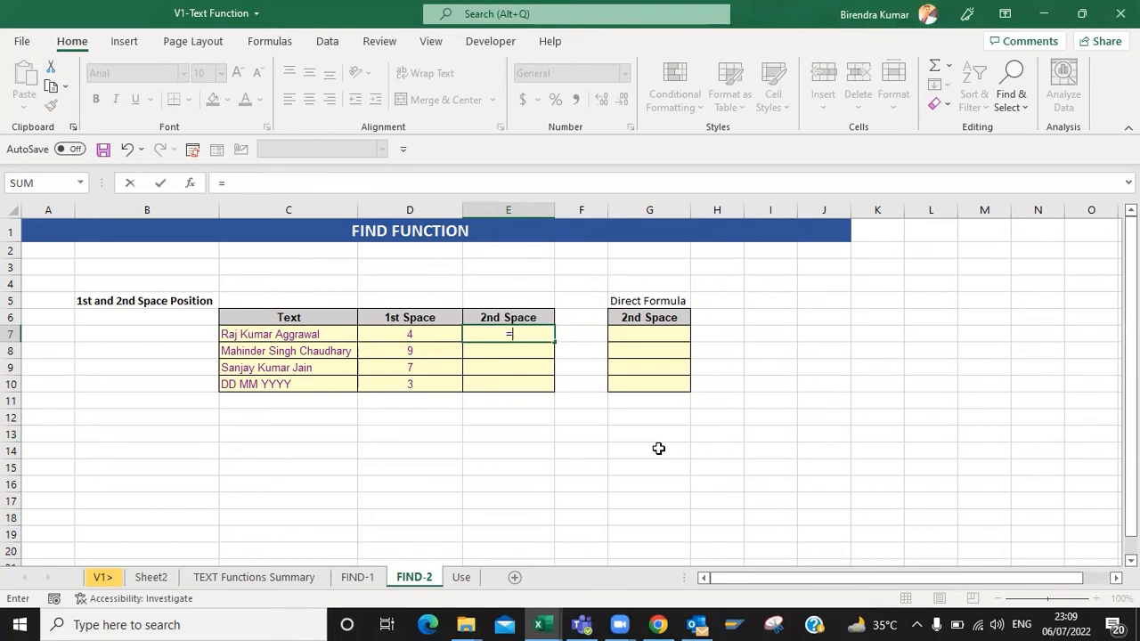
type("find")
key("Tab")
type("\" \"")
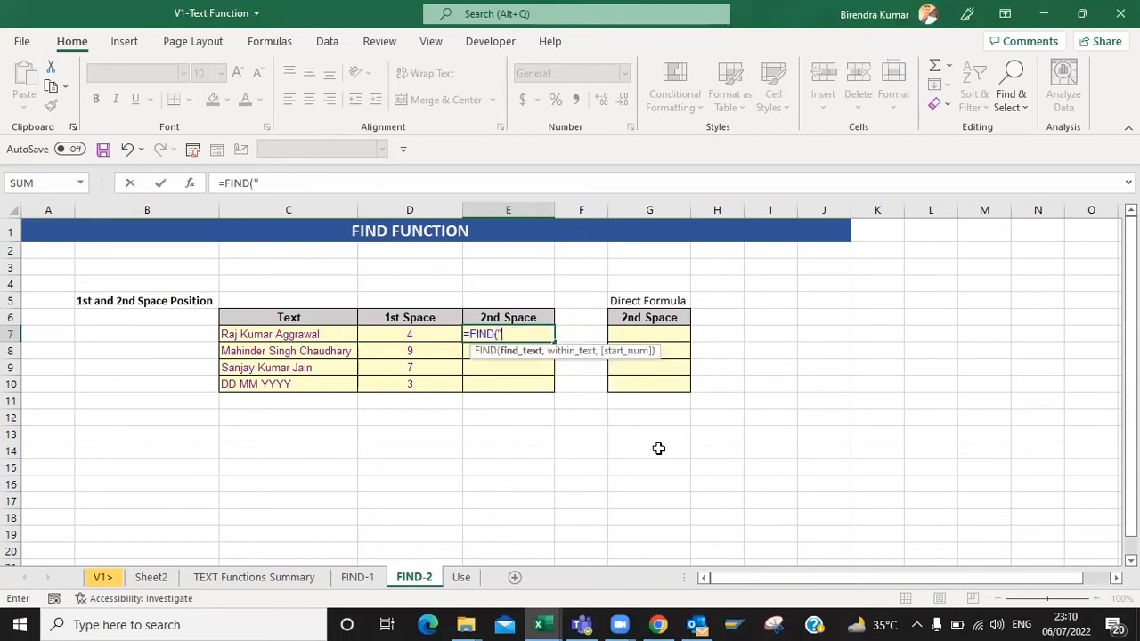
type(",")
key("Left")
key("Left")
type(",")
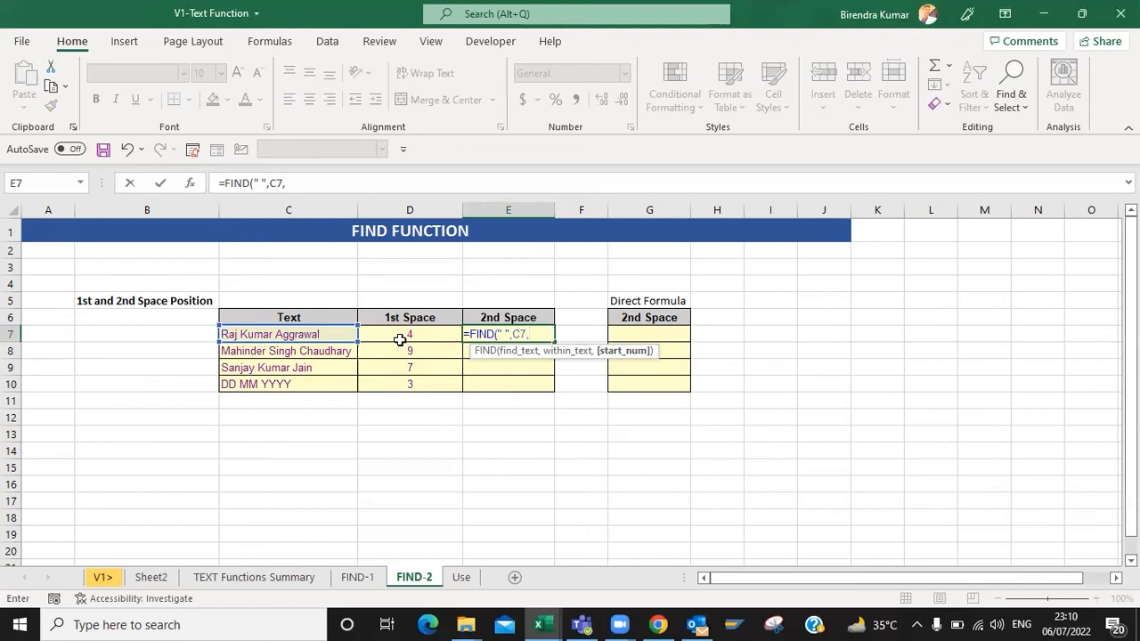
type("5")
key("ctrl+Return")
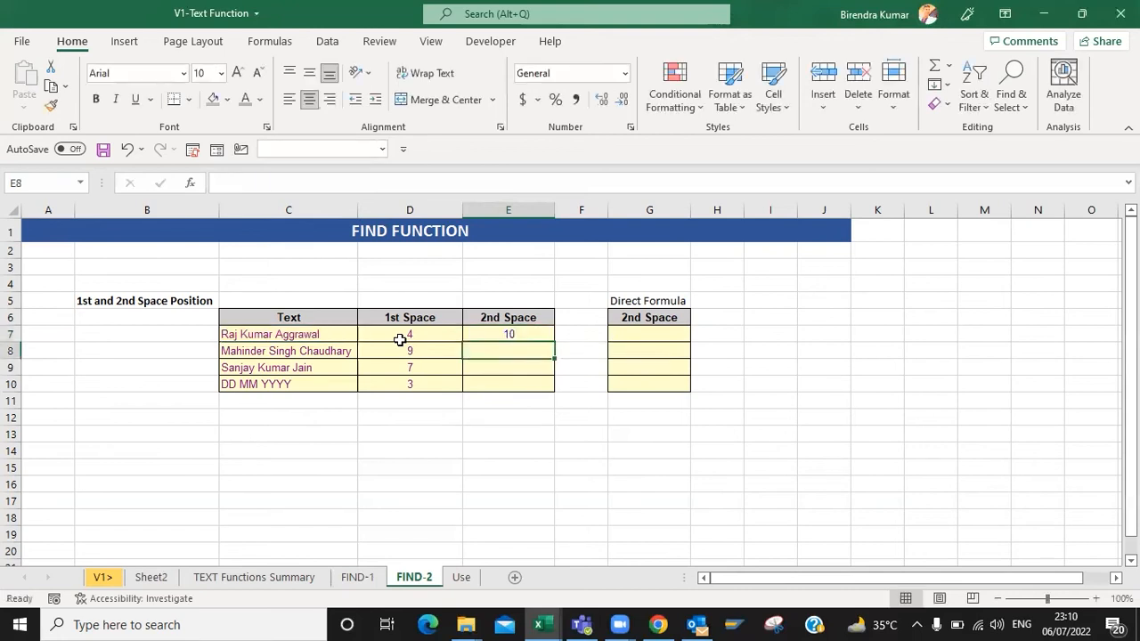
Step: Copy the second-space formula from E7 into E8 and set its start number to 10
key("Down")
key("Down")
key("Up")
key("Up")
key("ctrl+c")
key("Down")
key("ctrl+v")
key("F2")
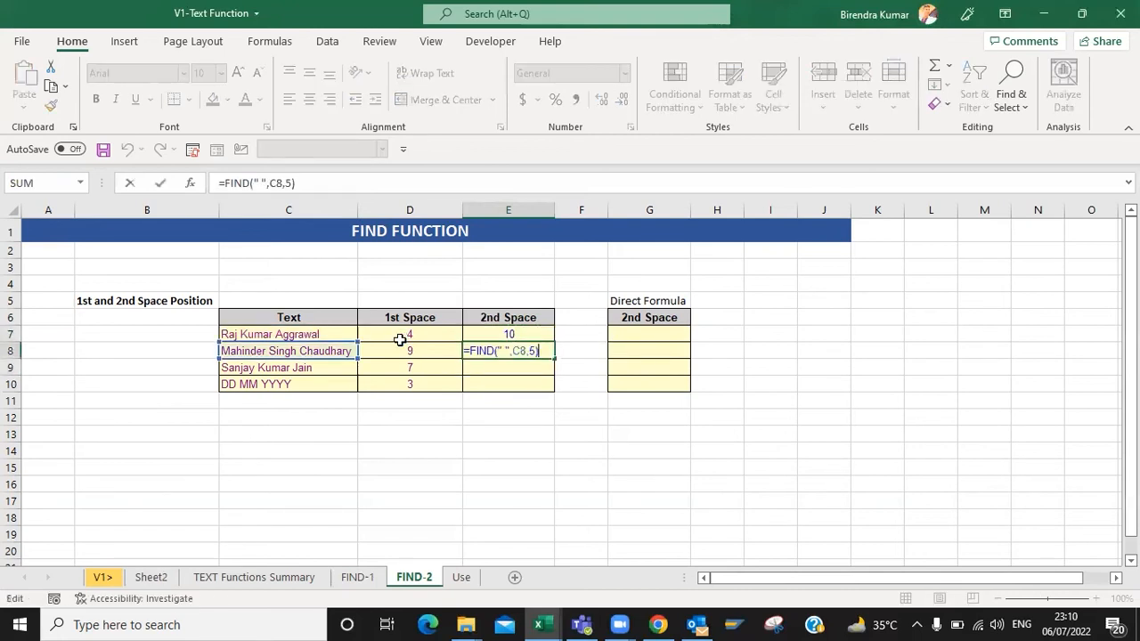
key("Left")
key("shift+Left")
type("10")
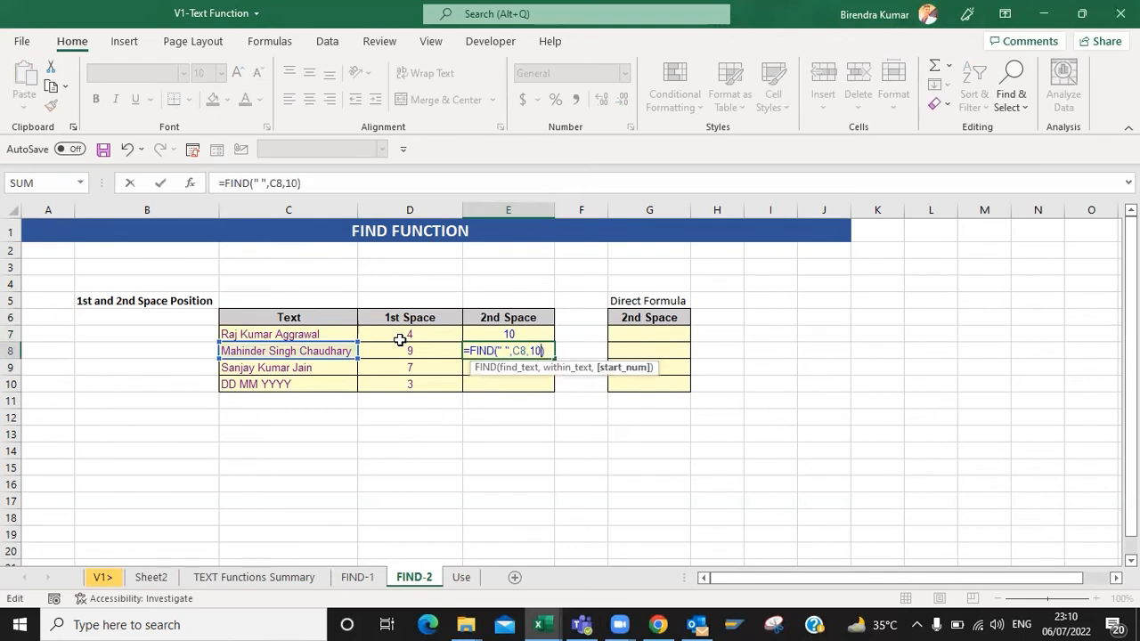
key("ctrl+Return")
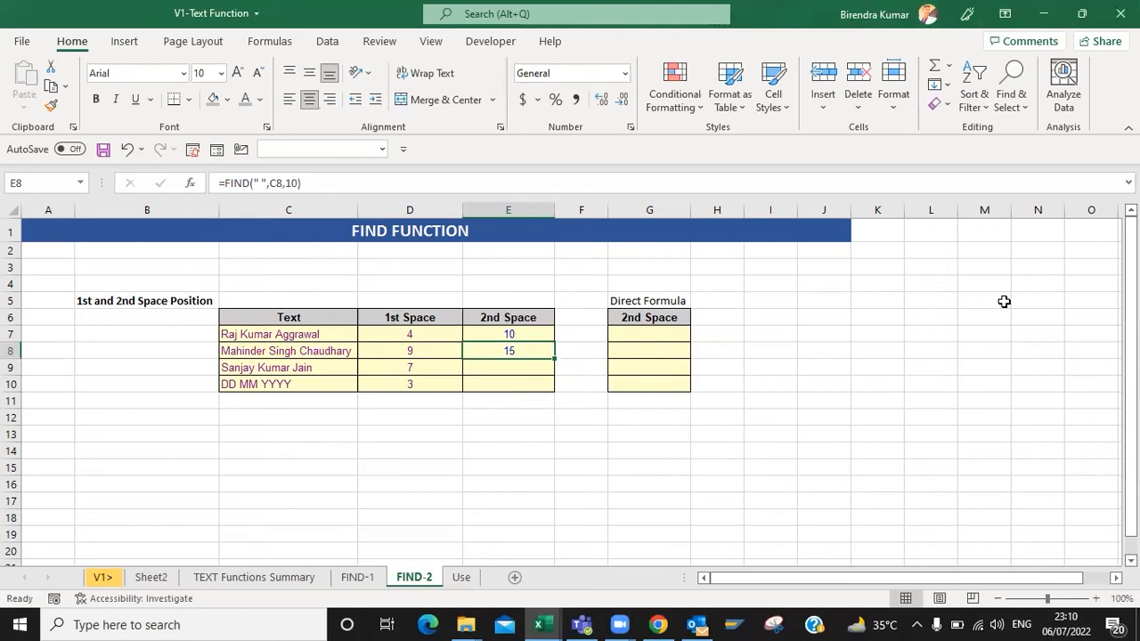
Step: Replace the fixed start number in the E7 formula with D7+1
key("Up")
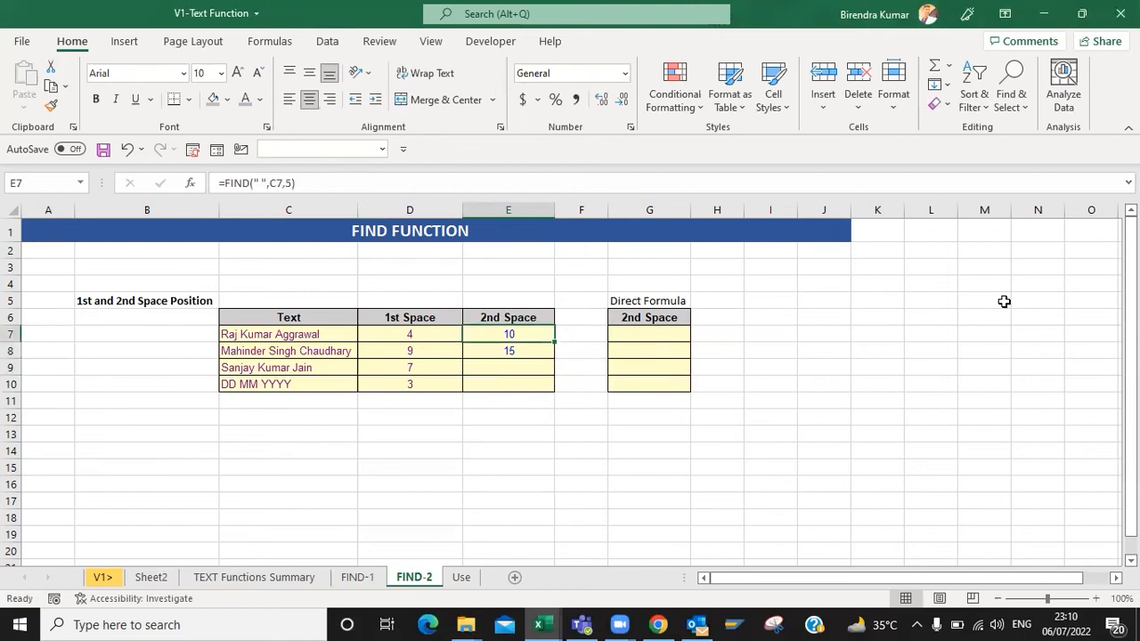
key("F2")
key("Left")
key("shift+Left")
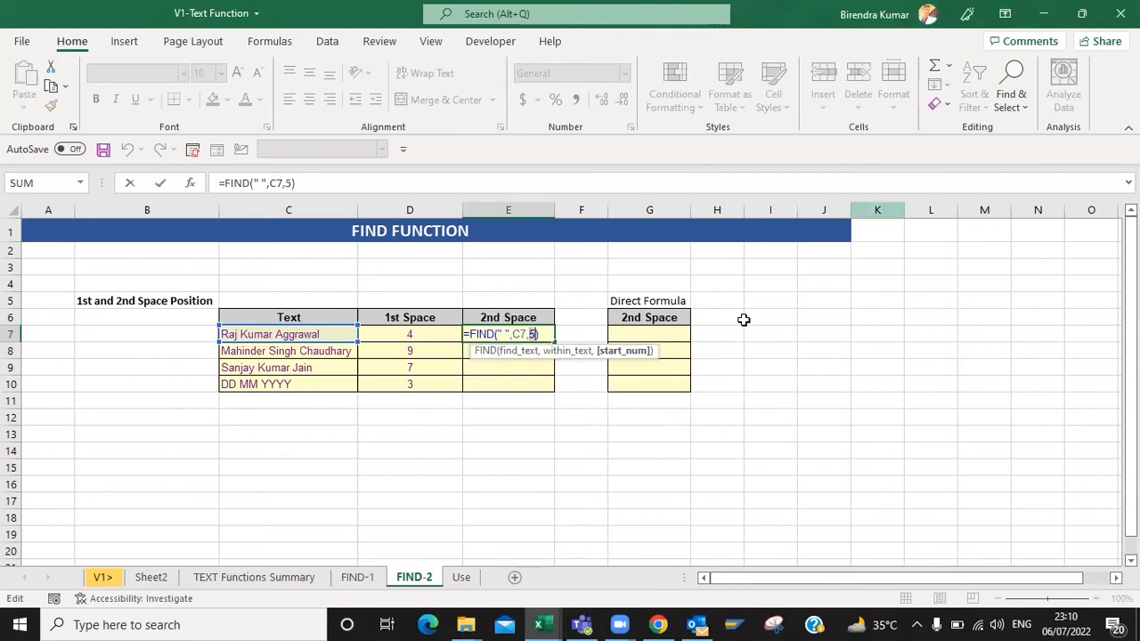
left_click(416, 332)
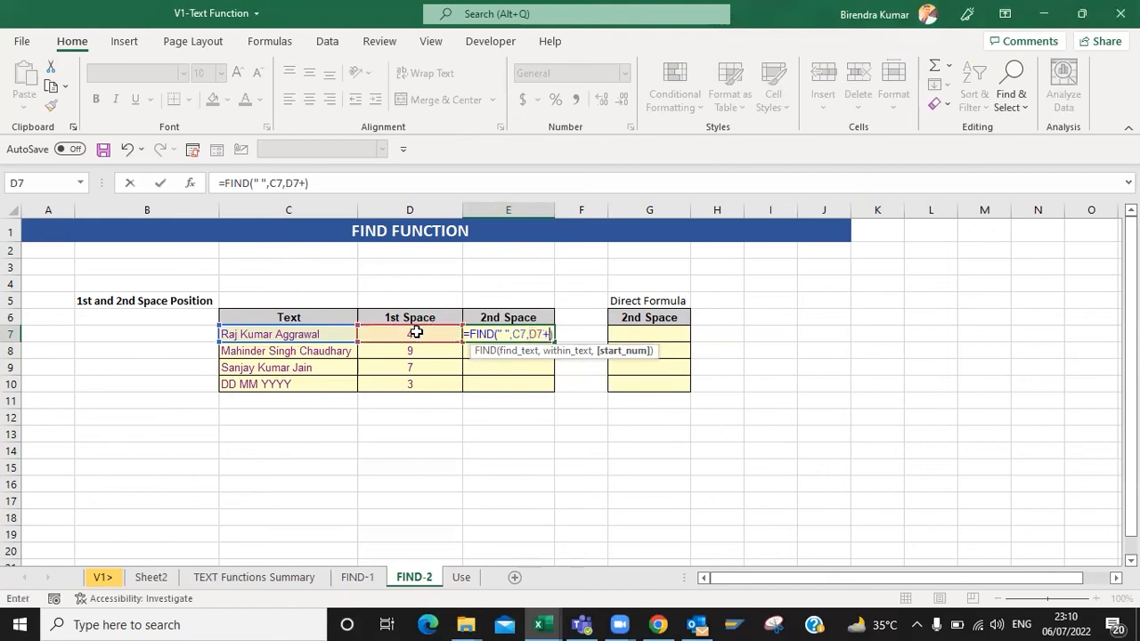
type("+1")
key("ctrl+Return")
Step: Copy the second-space formula from E7 down through E10 and check the copied formulas
key("ctrl+c")
key("shift+Down")
key("shift+Down")
key("shift+Down")
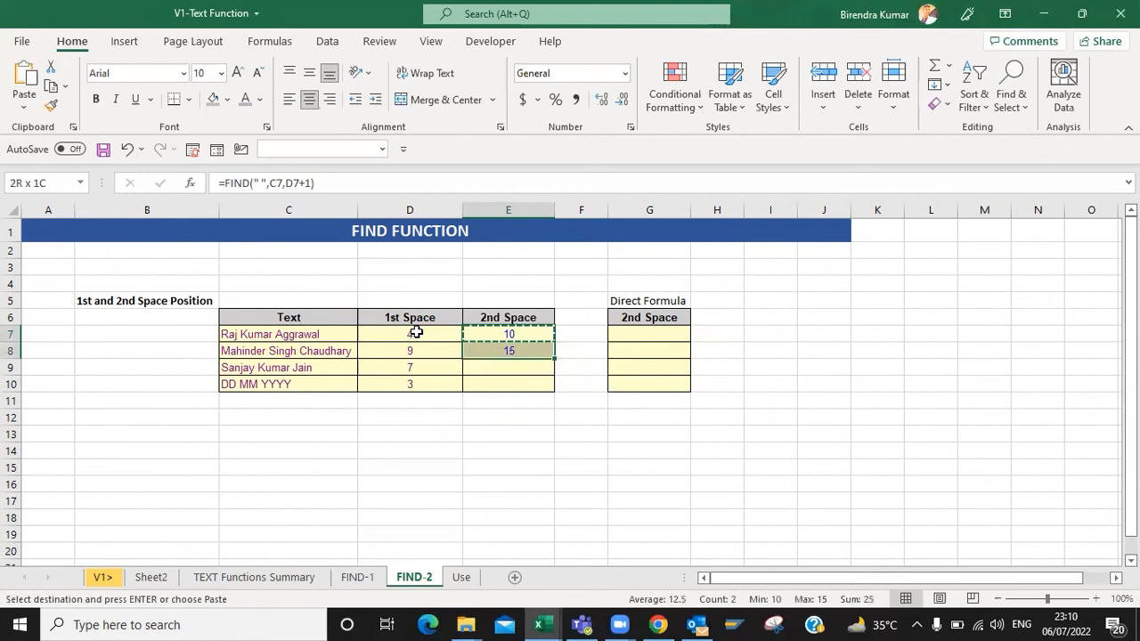
key("ctrl+v")
key("Escape")
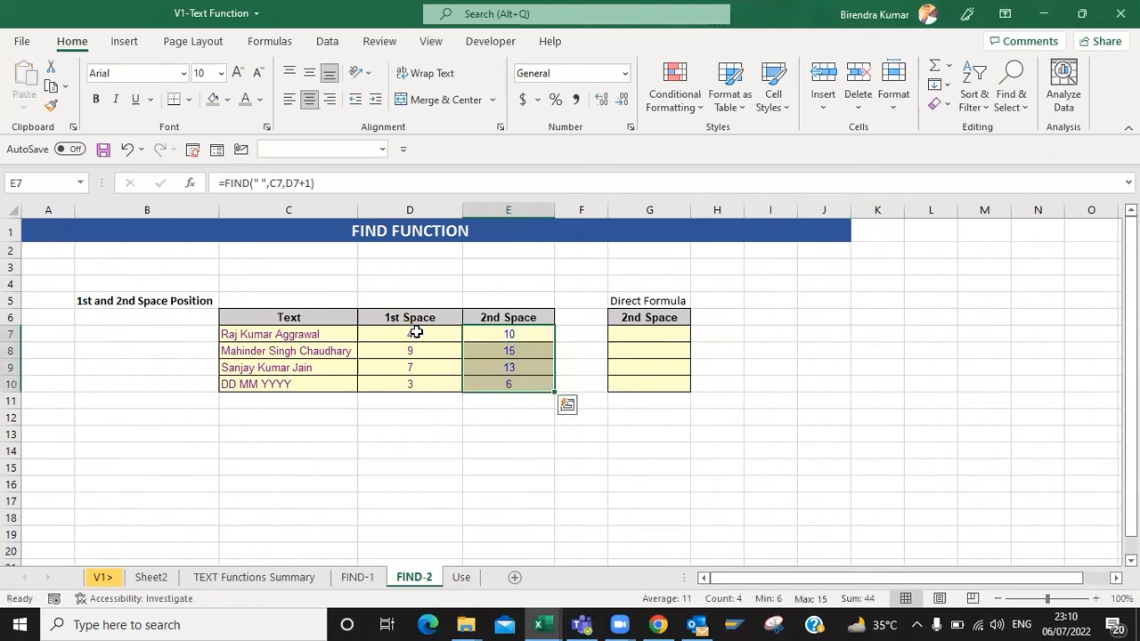
key("Down")
key("Down")
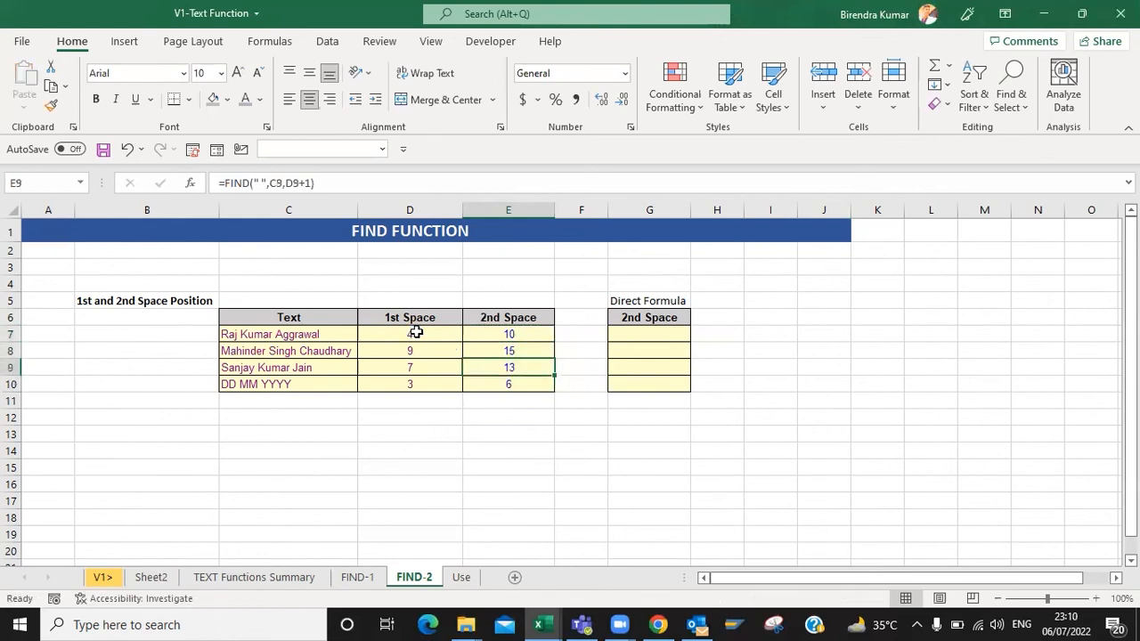
Step: Examine the second-space formula in E9 and its references to C9 and D9
key("F2")
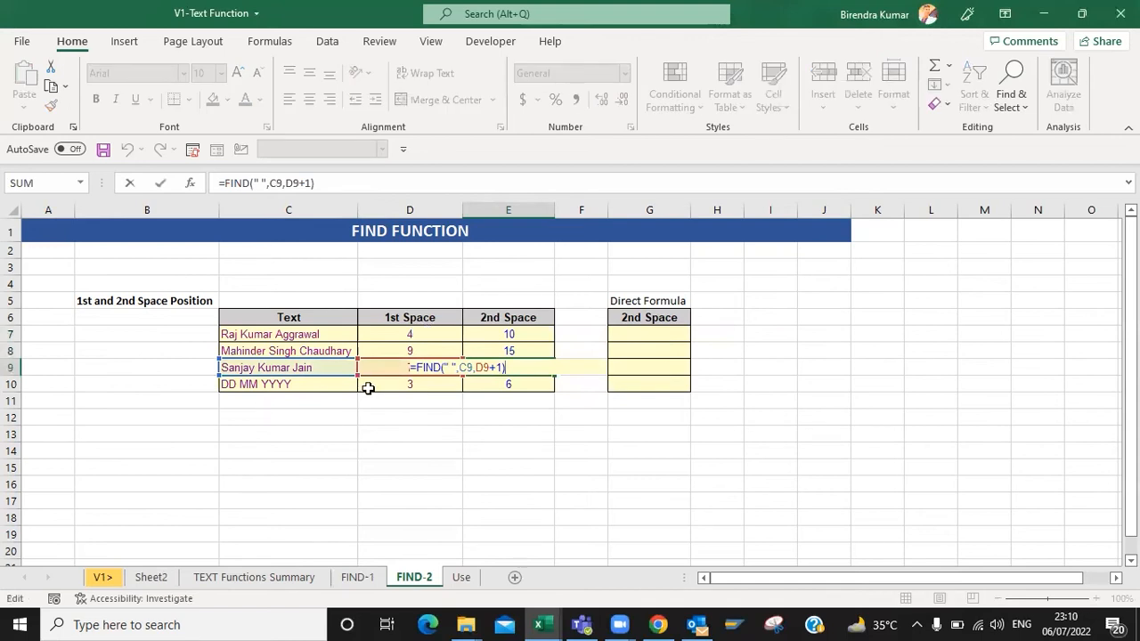
key("Escape")
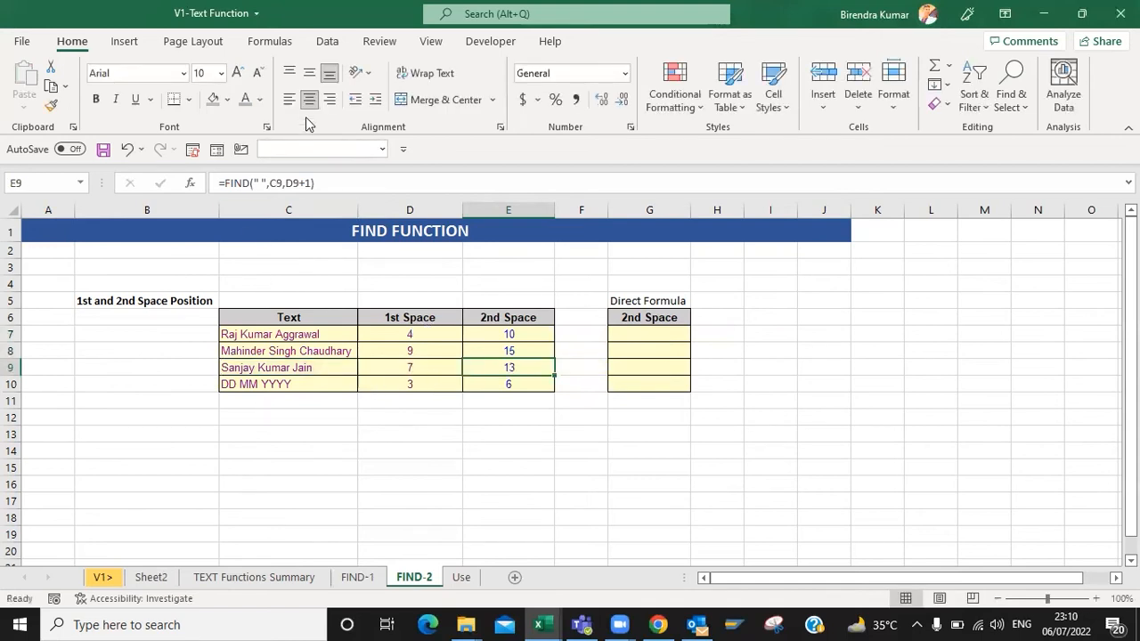
key("F2")
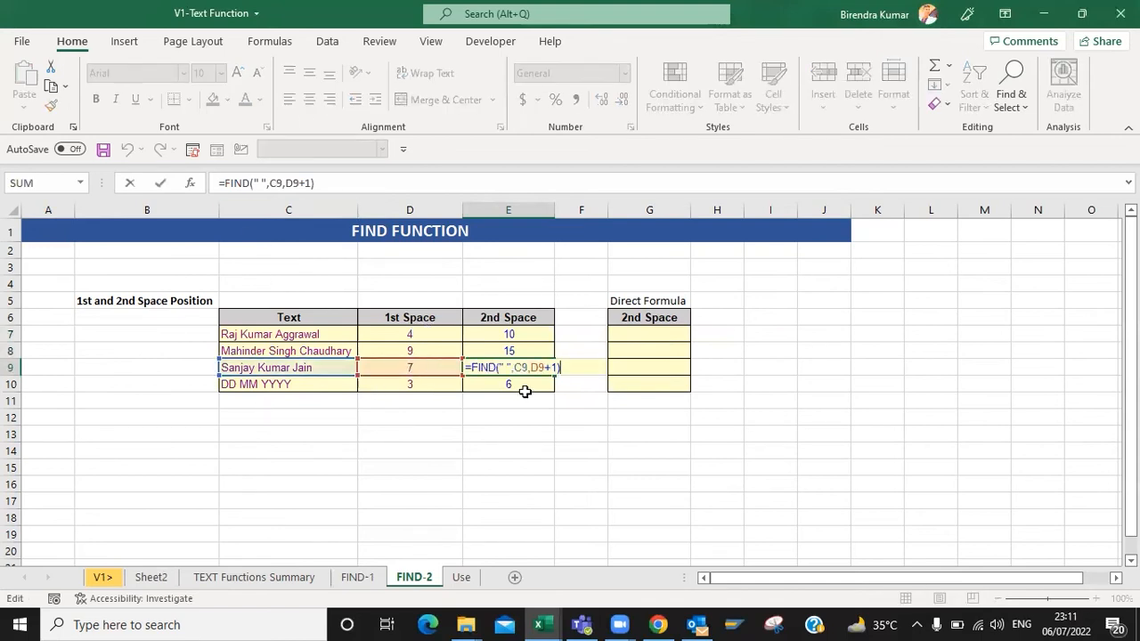
key("ctrl+Return")
key("Up")
key("Up")
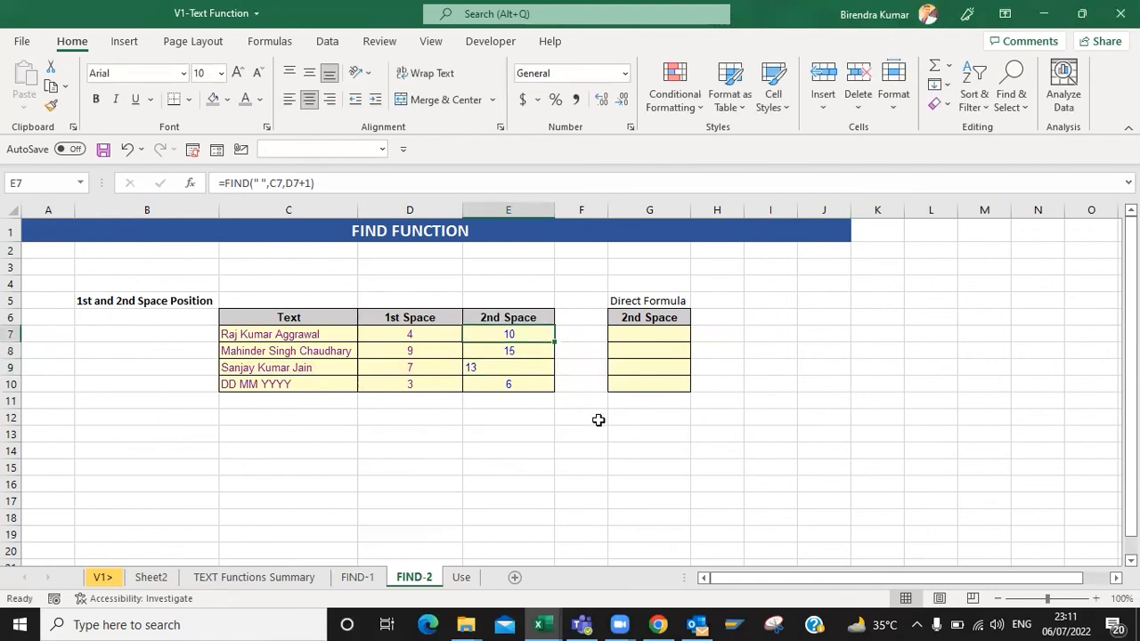
Step: Compare the second-space formula in E7 with the first-space formula in D7 that supplies its start number
key("F2")
key("ctrl+Return")
key("F2")
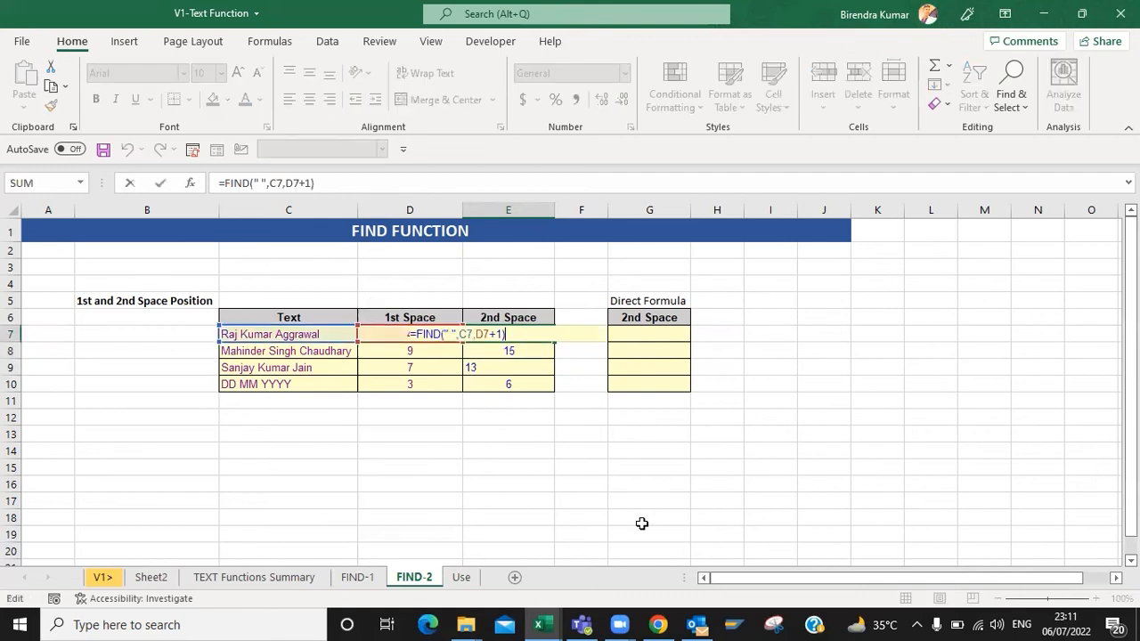
key("ctrl+Return")
key("Left")
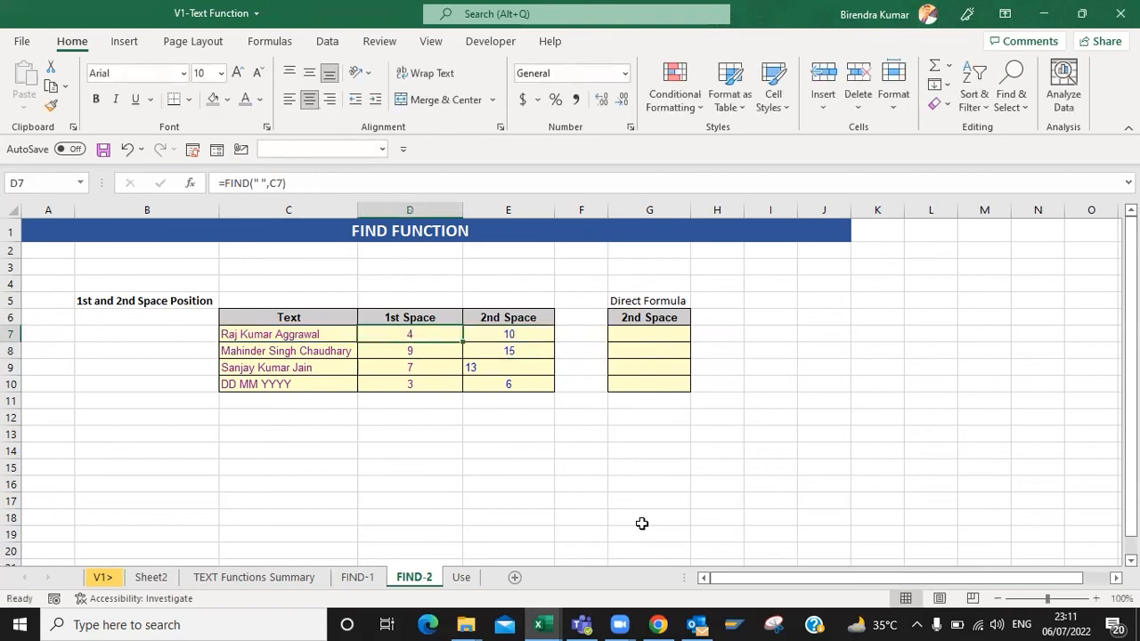
key("F2")
key("ctrl+shift+Left")
key("ctrl+shift+Left")
key("ctrl+shift+Left")
key("ctrl+shift+Left")
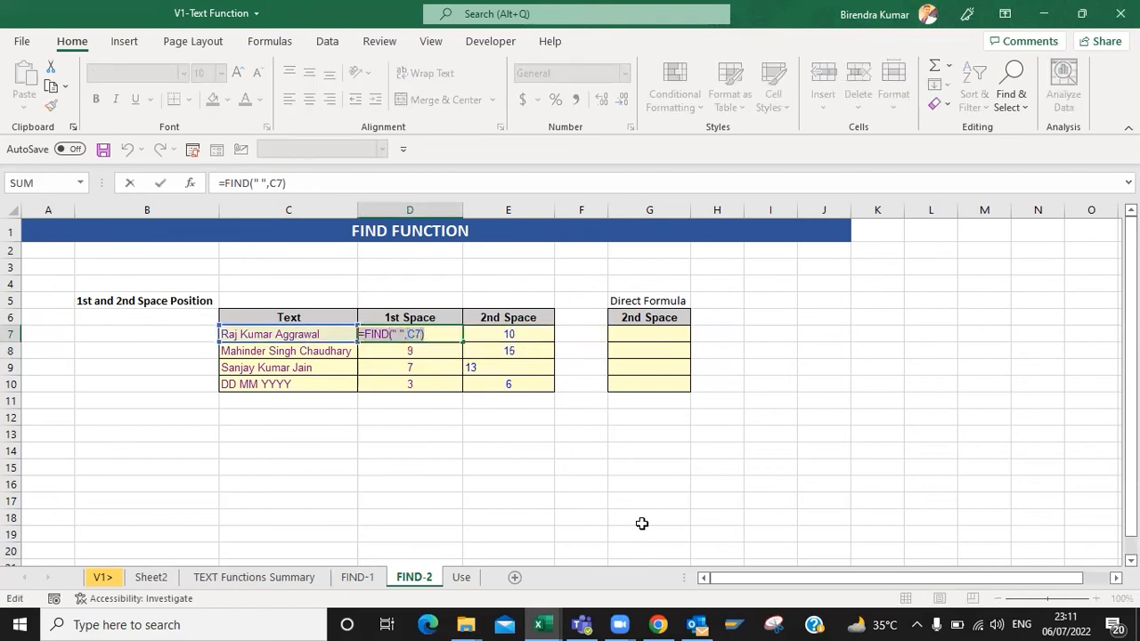
key("Tab")
key("F2")
key("ctrl+Return")
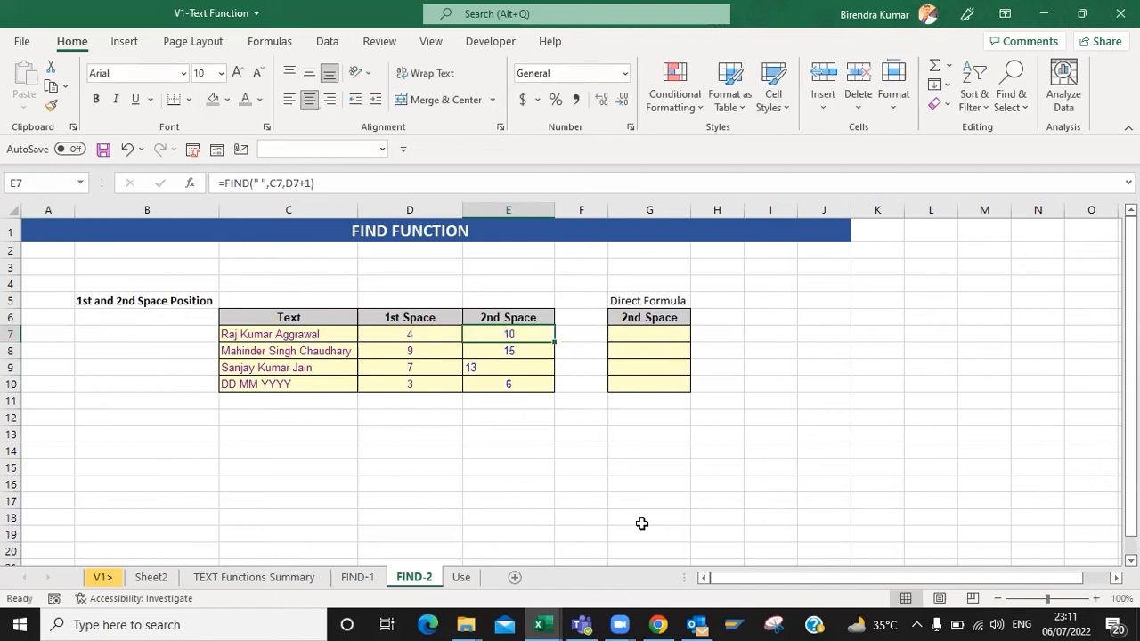
Step: Start a new FIND formula in E7 that searches for a space within C7, ready for a start number
key("F2")
key("Escape")
type("=")
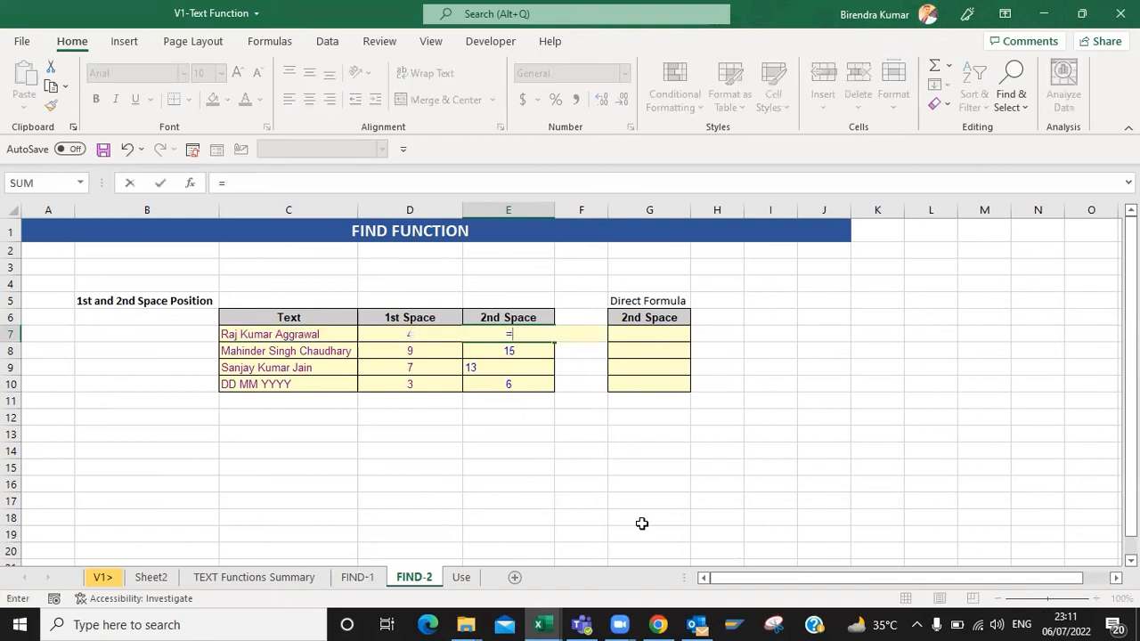
type("find")
key("Tab")
type("\" \",")
key("Left")
key("Left")
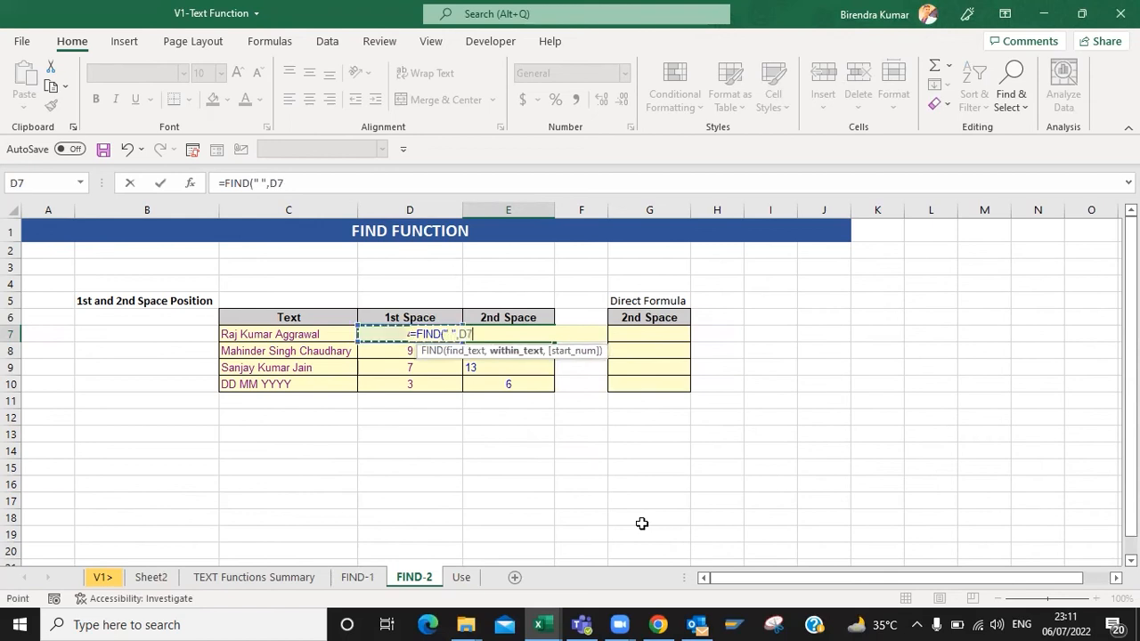
type(",")
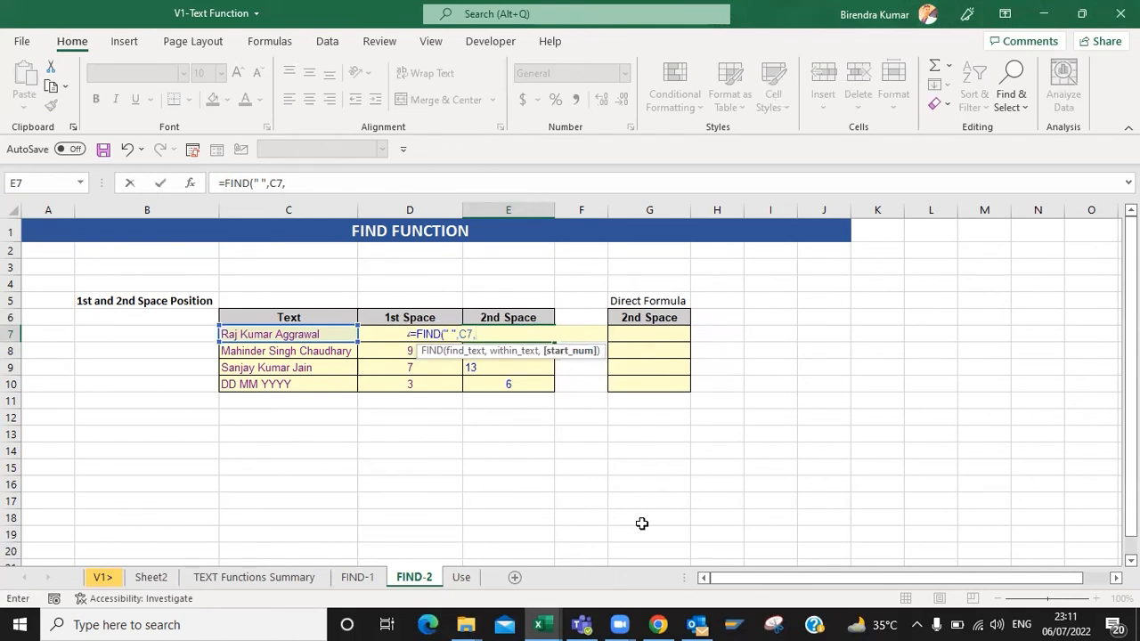
Step: Complete the E7 formula with the nested start number FIND(" ",C7)+1
type("find")
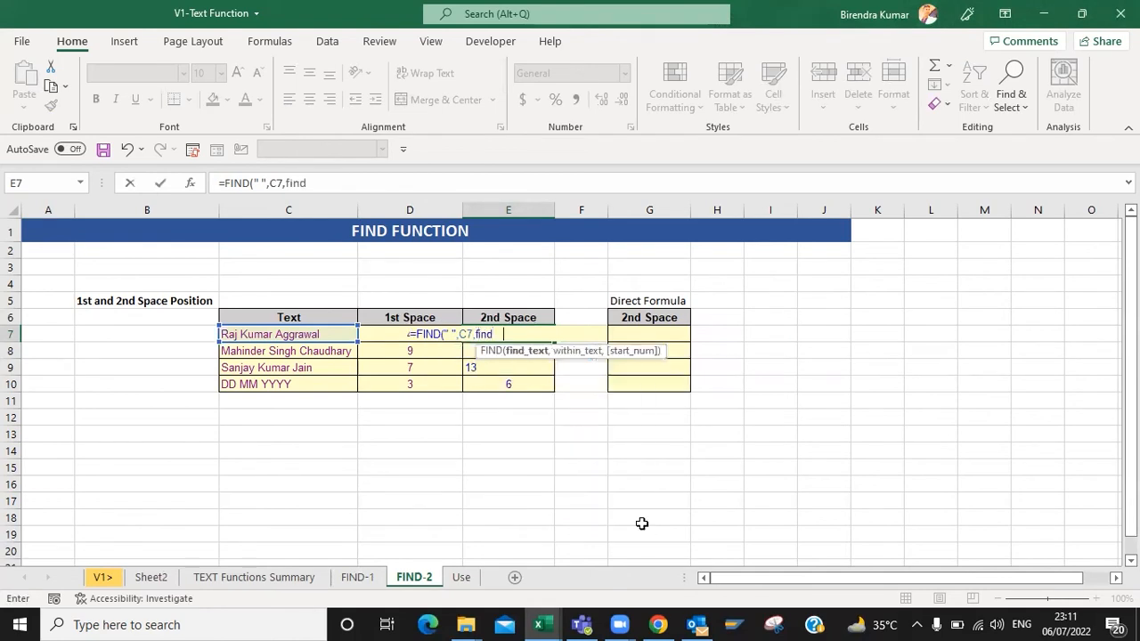
key("Tab")
type("\" \",")
key("Left")
key("Left")
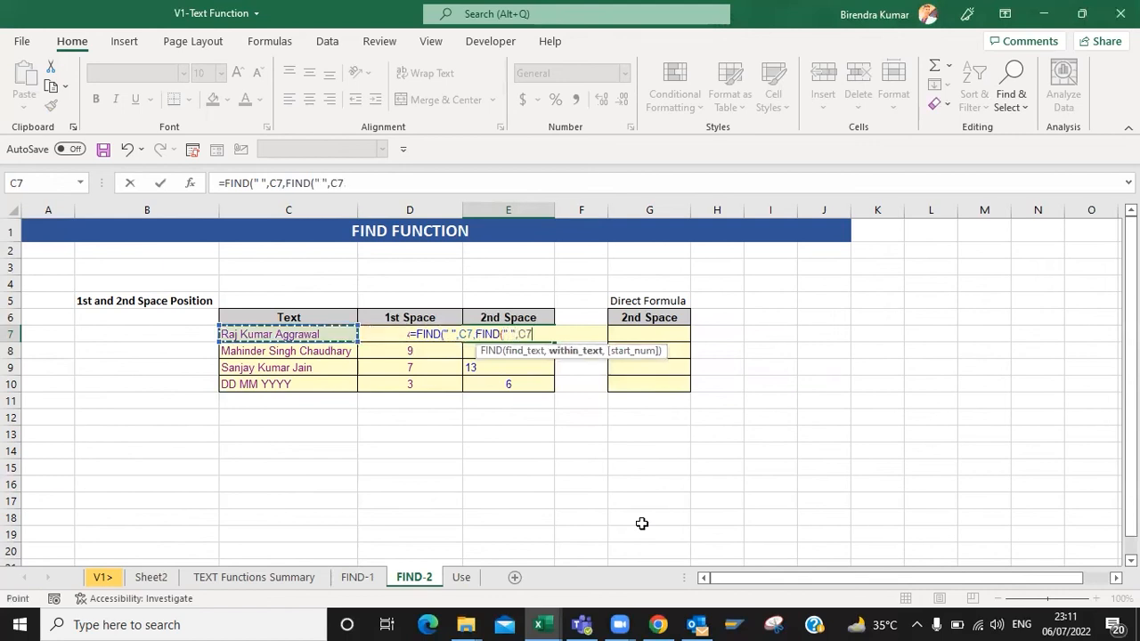
type(")")
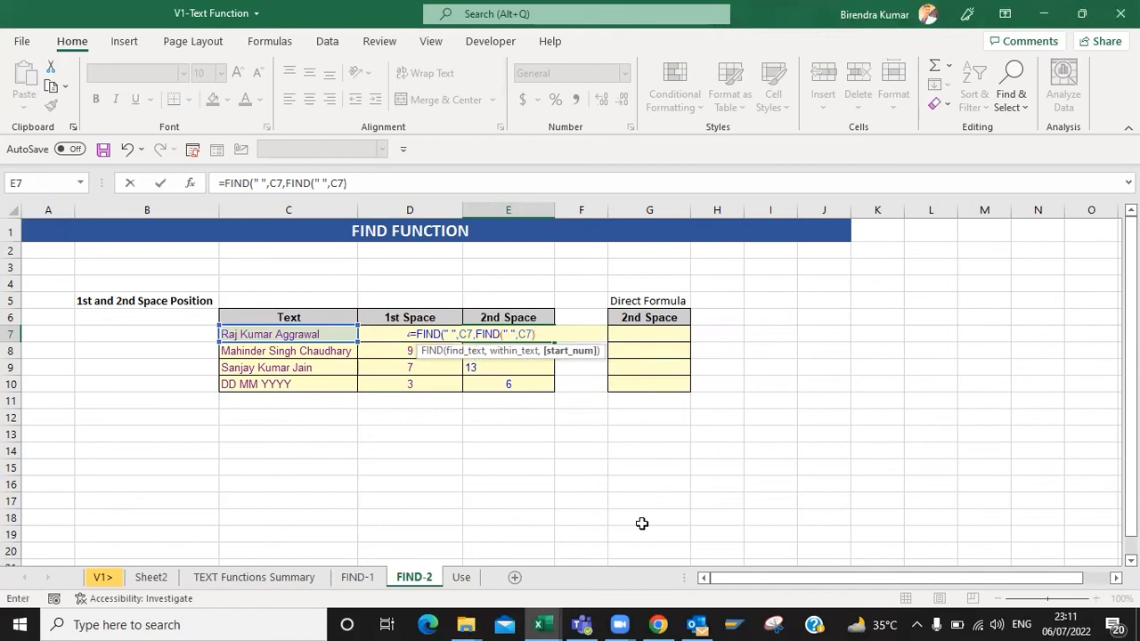
type("+1)")
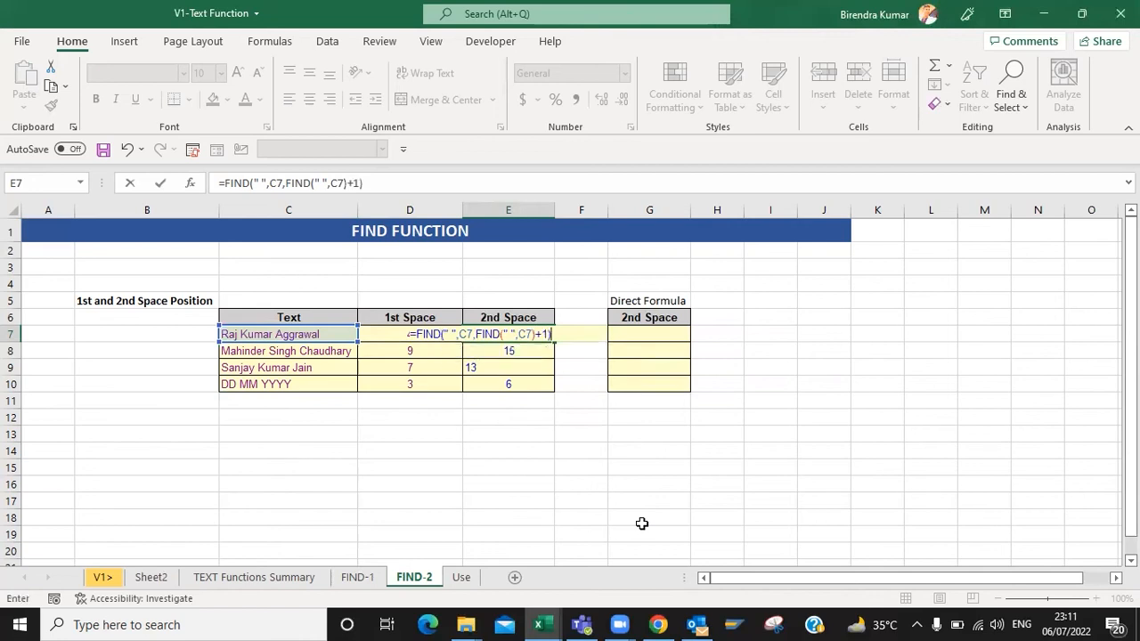
key("ctrl+Return")
Step: Copy the nested second-space formula from E7 down through E10
key("ctrl+c")
key("shift+Down")
key("shift+Down")
key("shift+Down")
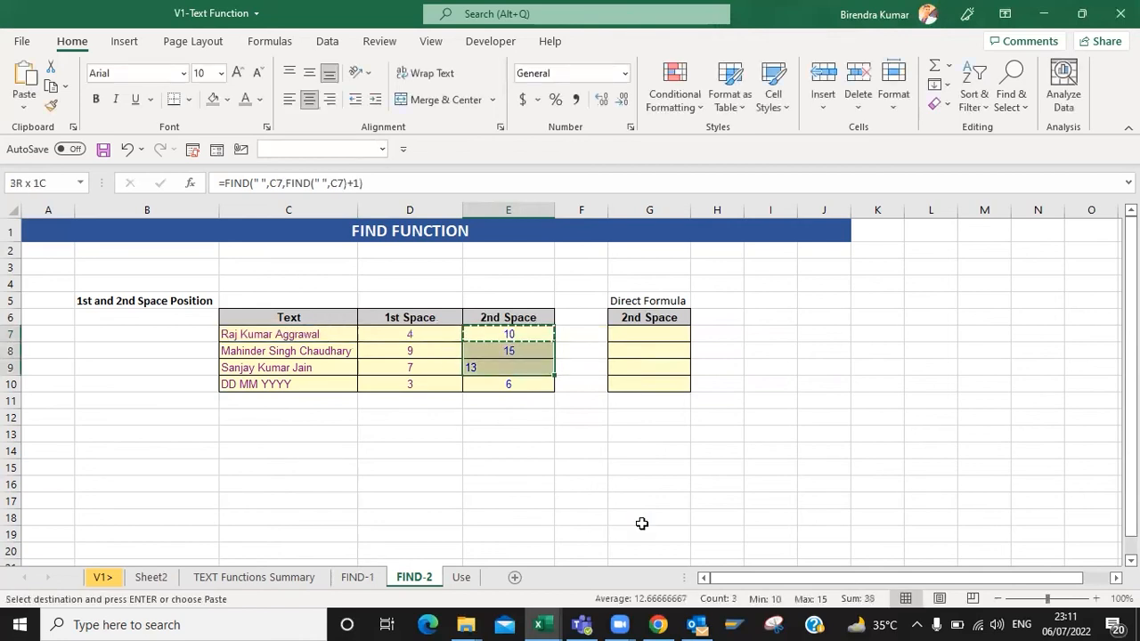
key("Down")
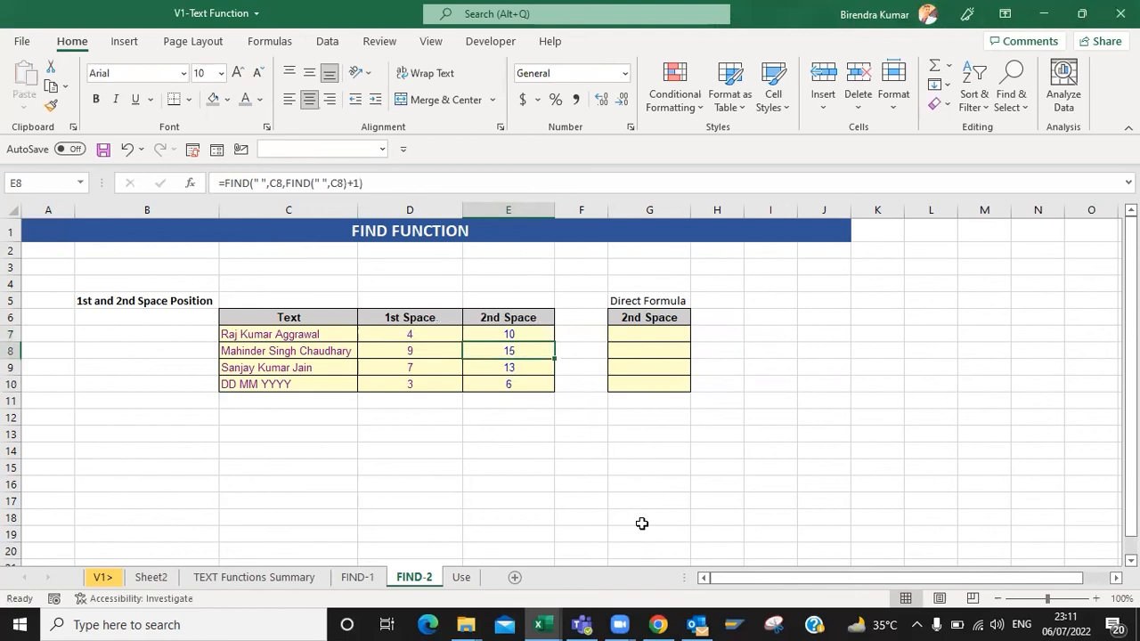
Step: Test the nested formulas' independence by clearing the first-space cells D7:D10 and undoing the deletion
key("Left")
key("Up")
key("ctrl+shift+Down")
key("Delete")
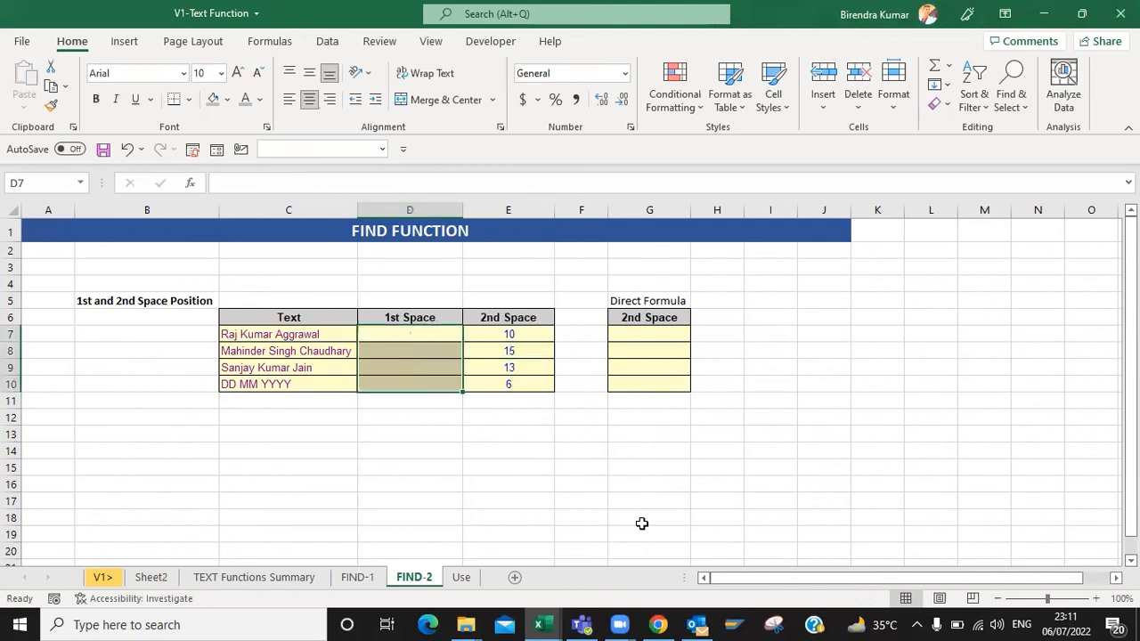
key("Right")
key("ctrl+shift+Down")
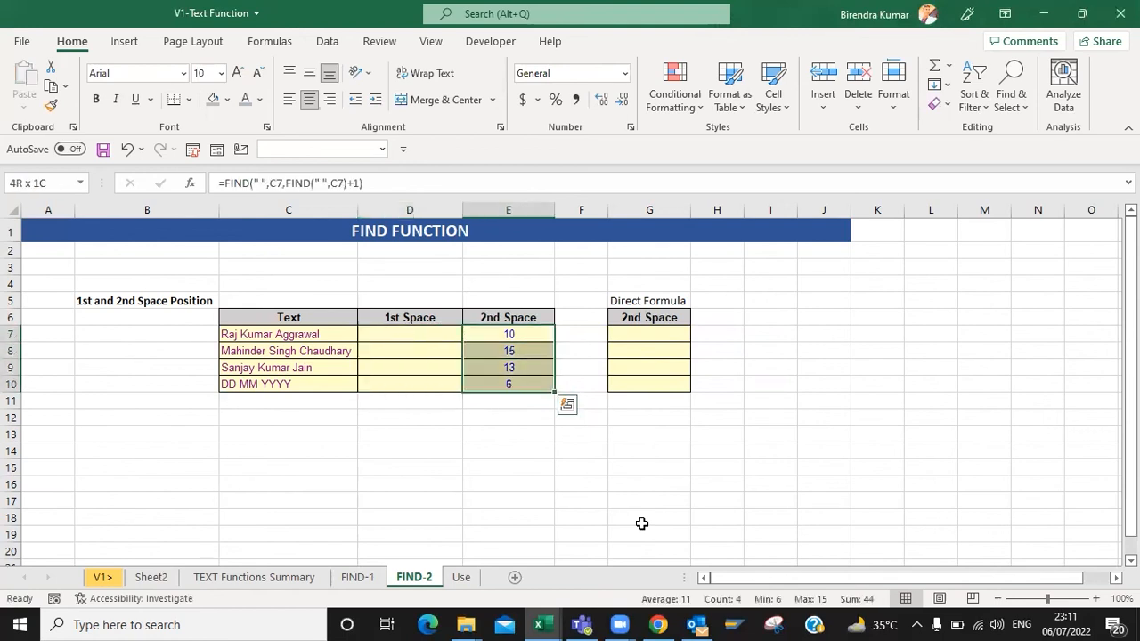
key("ctrl+z")
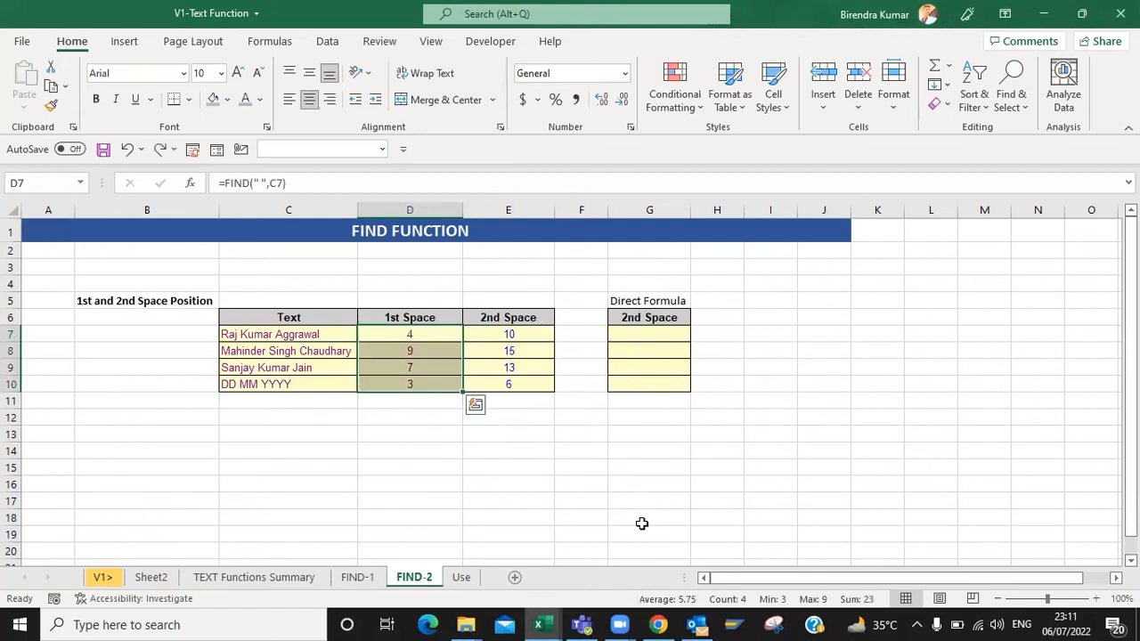
Step: Left-align the second-space result in E7 and save the workbook
key("Right")
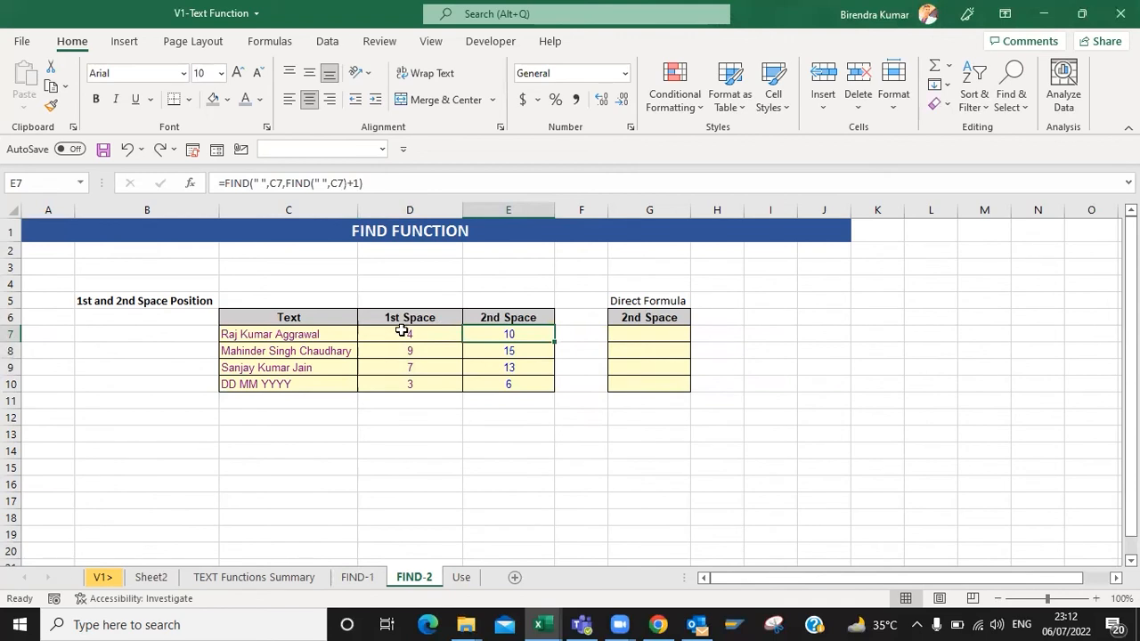
key("alt+h")
key("a")
key("l")
key("ctrl+s")
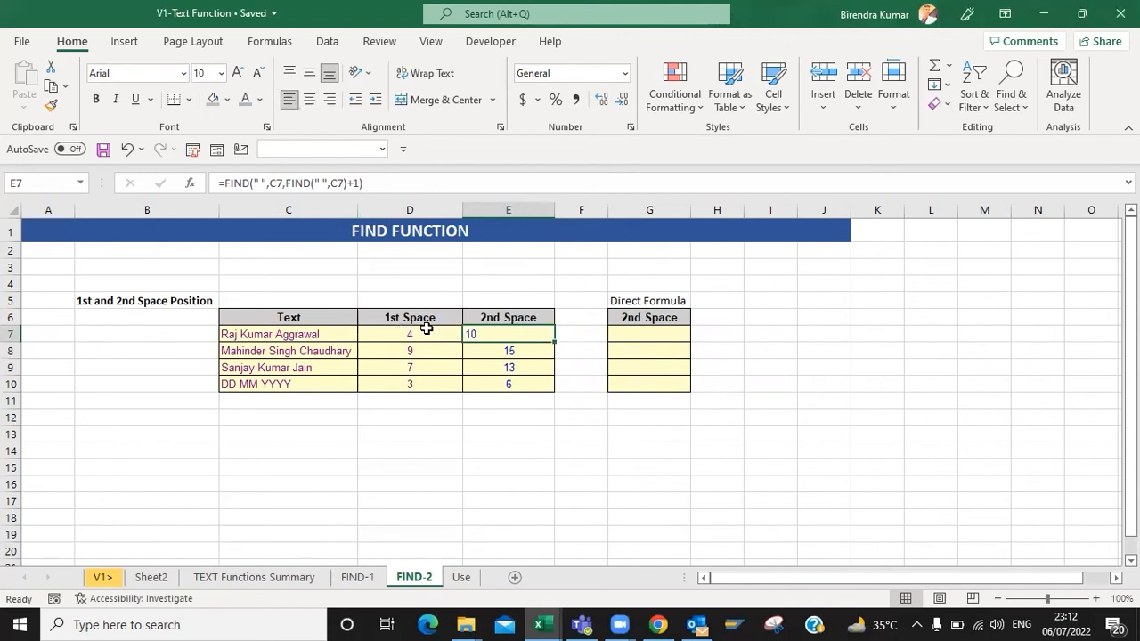
Step: Open the Use sheet, go to the first transaction remark in B5, and save the workbook
left_click(462, 578)
key("Down")
key("Down")
key("ctrl+Left")
key("ctrl+Up")
key("Down")
key("Down")
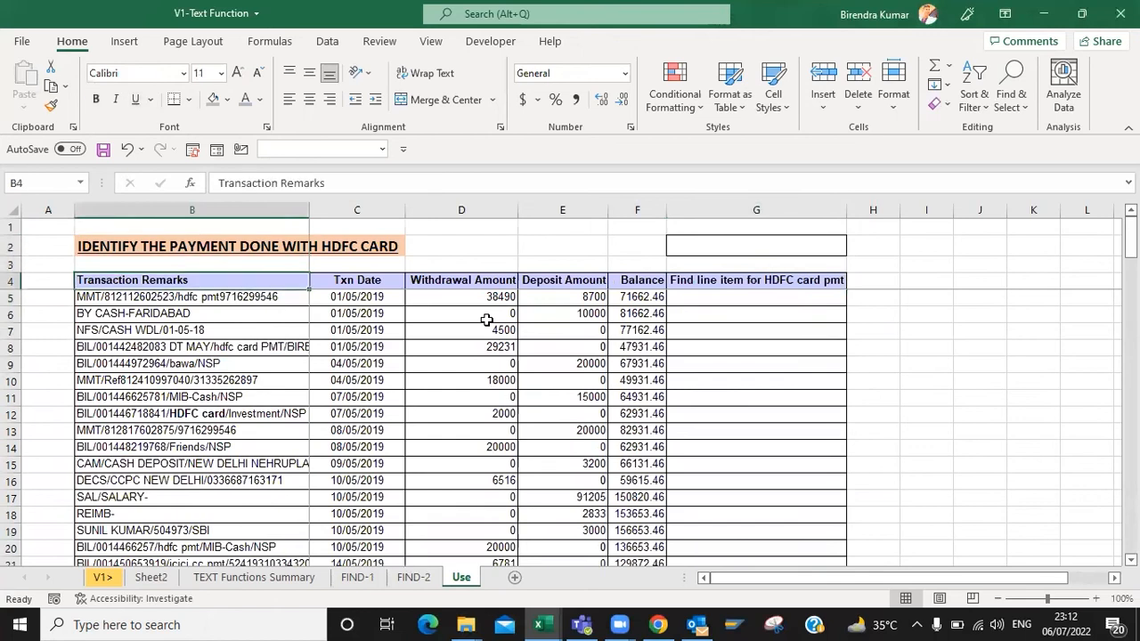
key("Down")
key("ctrl+s")
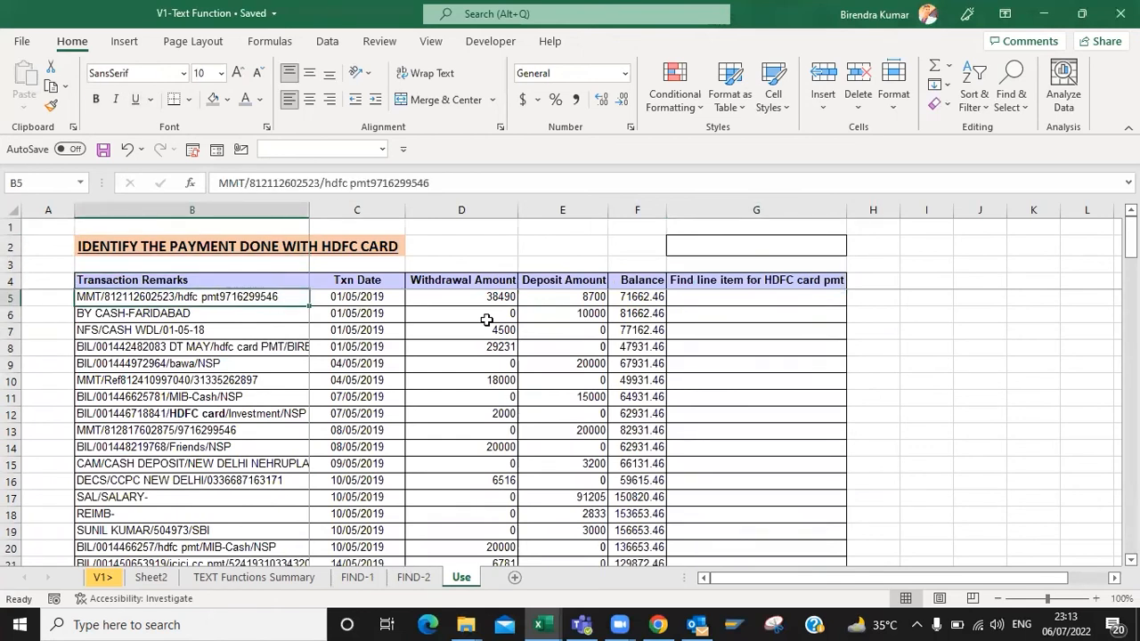
Step: Examine the first transaction remarks in column B for mentions of HDFC card payments
key("Down")
key("Down")
key("Down")
key("Down")
key("Down")
key("Down")
key("Down")
key("Down")
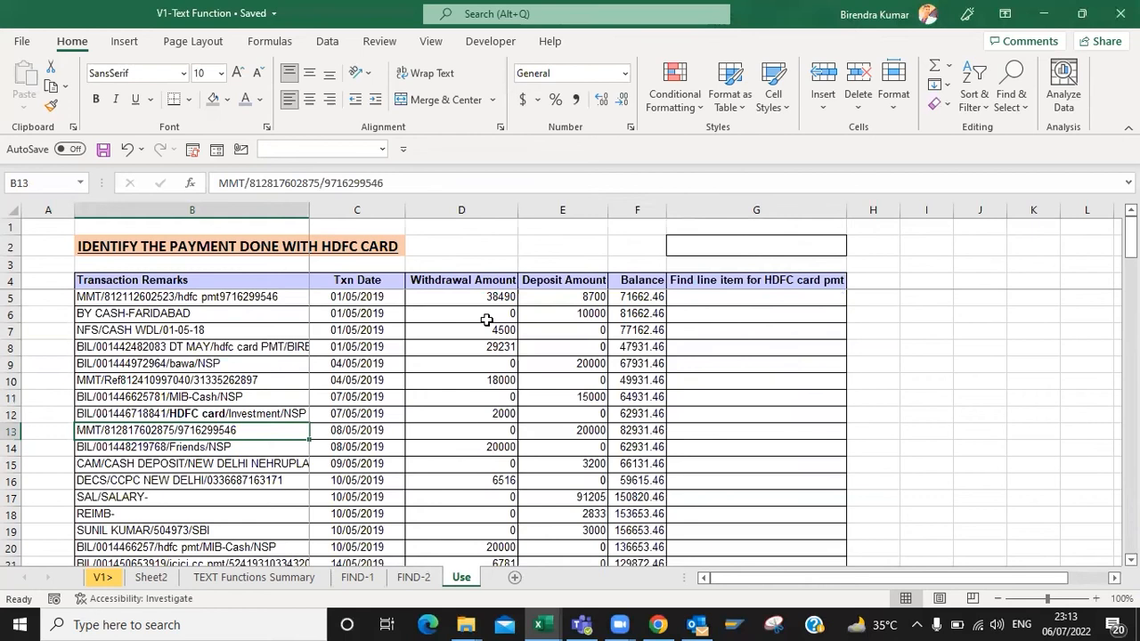
key("Up")
key("Up")
key("Up")
key("Up")
key("Up")
key("Up")
key("Up")
key("Up")
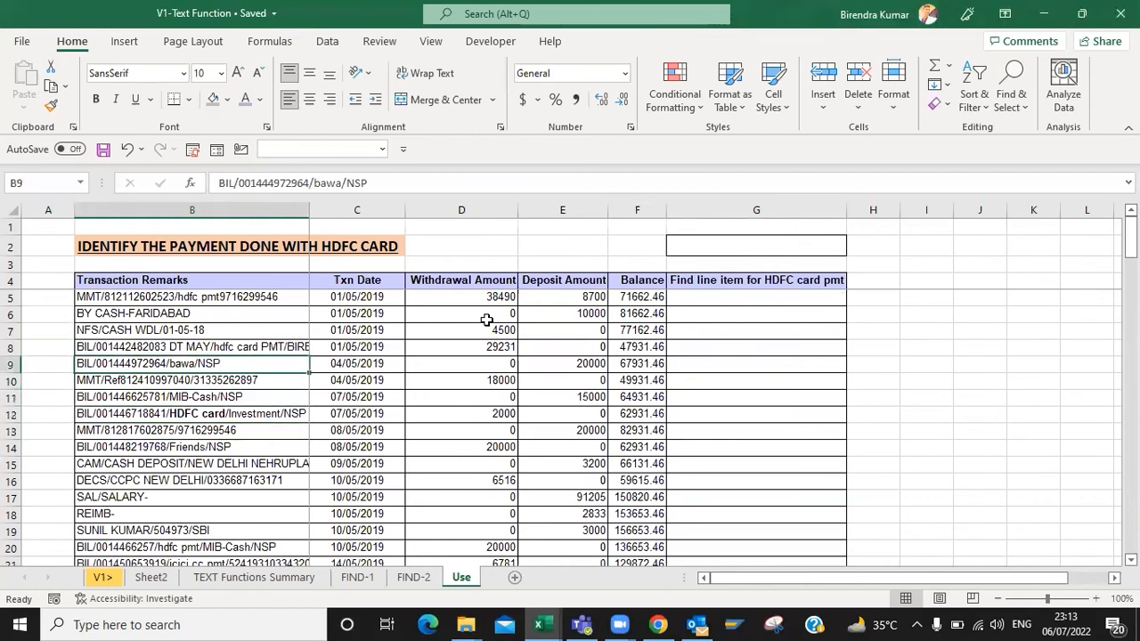
key("Right")
key("Right")
key("Left")
key("Left")
Step: Look through the transaction remarks further down column B and return to the first one in B5
key("Down")
key("Down")
key("Down")
key("Down")
key("Down")
key("Down")
key("Down")
key("Down")
key("Down")
key("Down")
key("Down")
key("Down")
key("Down")
key("Down")
key("Down")
key("Down")
key("Down")
key("Down")
key("Down")
key("Down")
key("Down")
key("Down")
key("Down")
key("Down")
key("Down")
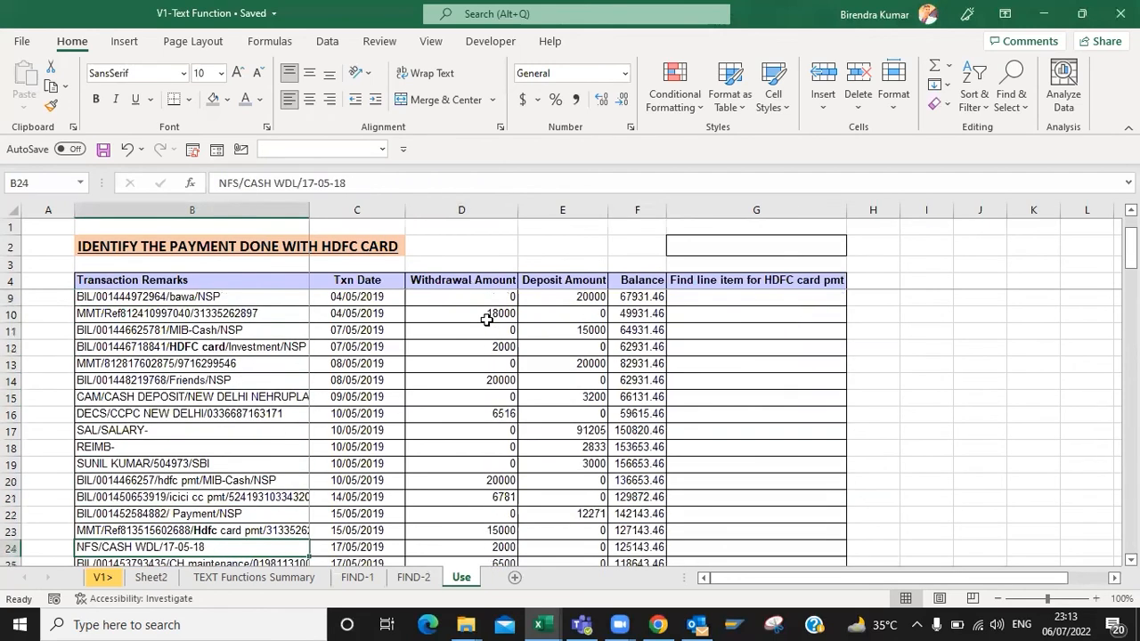
key("ctrl+Up")
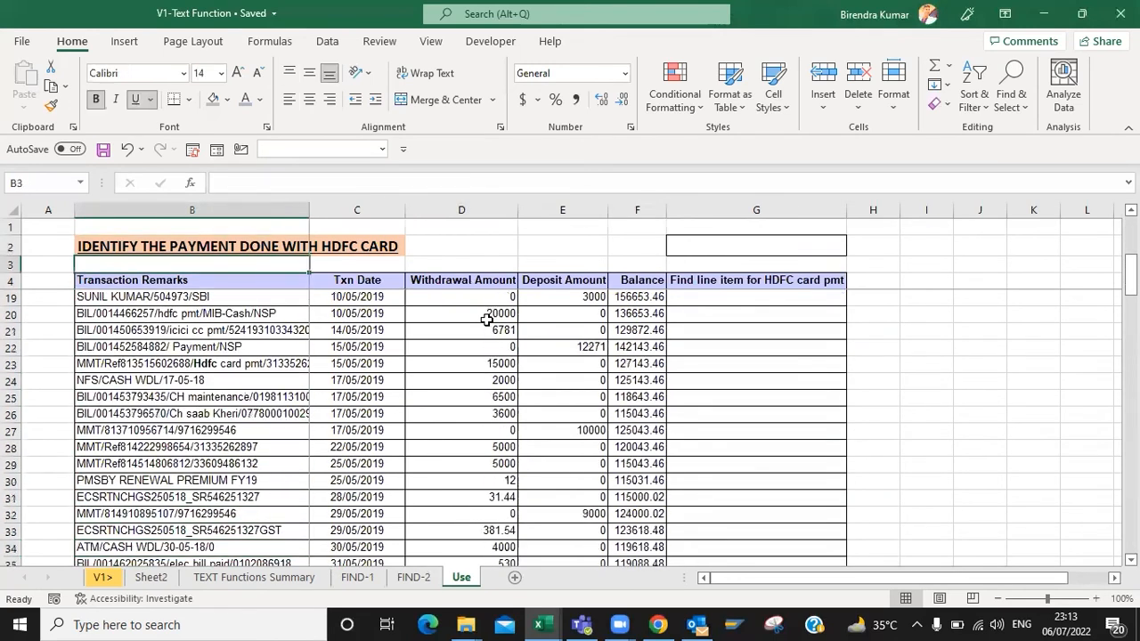
key("Down")
key("Up")
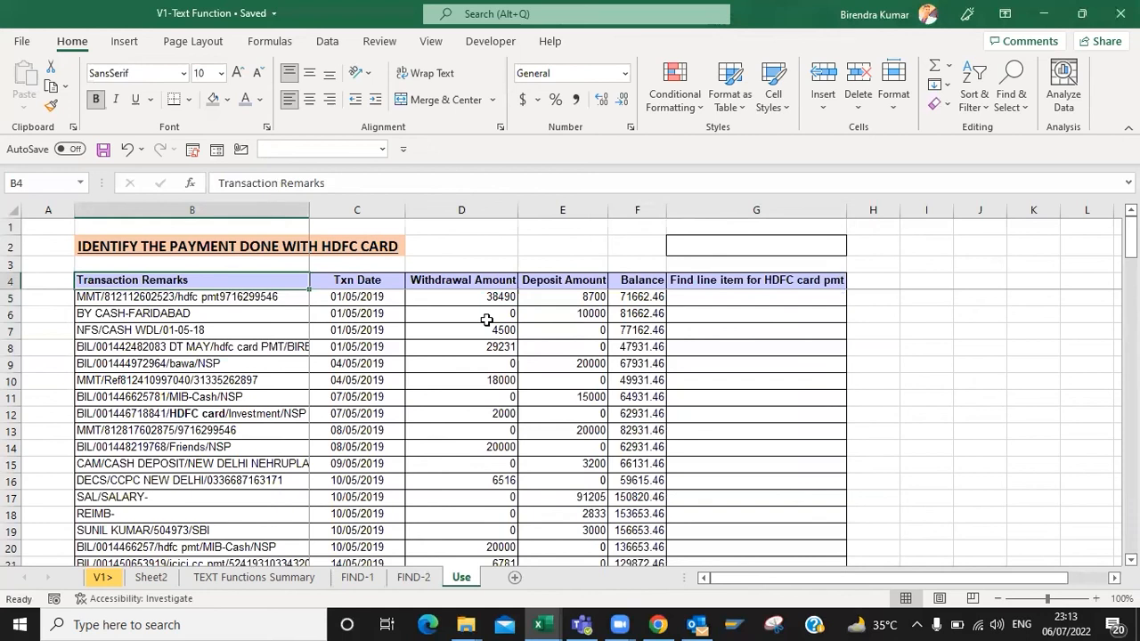
key("Down")
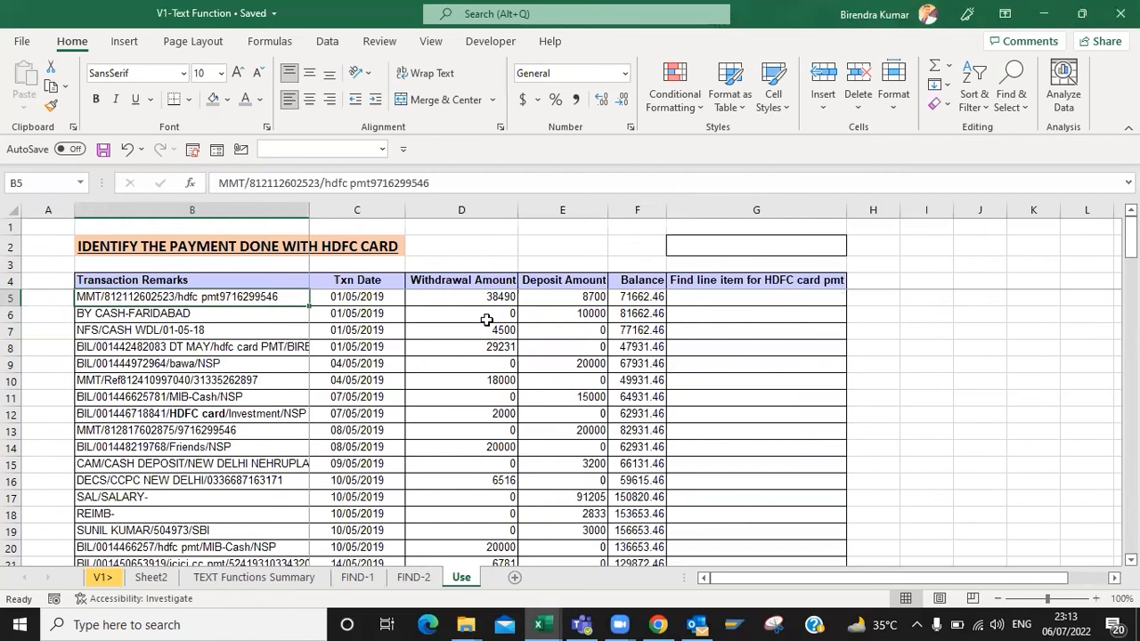
Step: Enter hdfc as the search text in G2 above the Find line item for HDFC card pmt column
key("ctrl+Right")
key("Right")
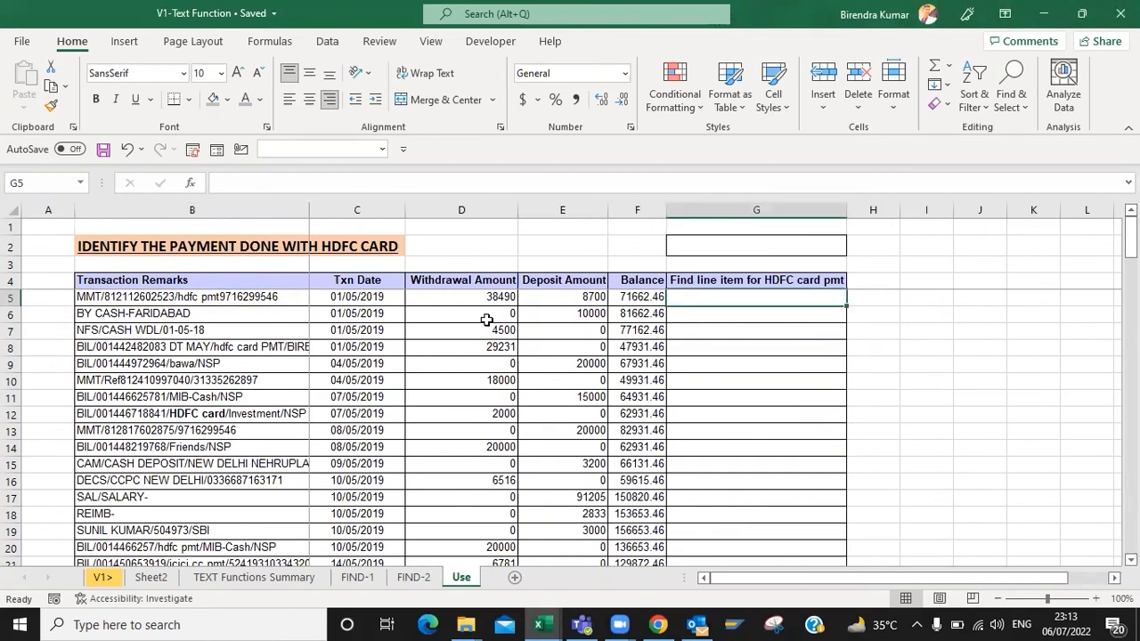
key("Up")
key("Up")
key("Up")
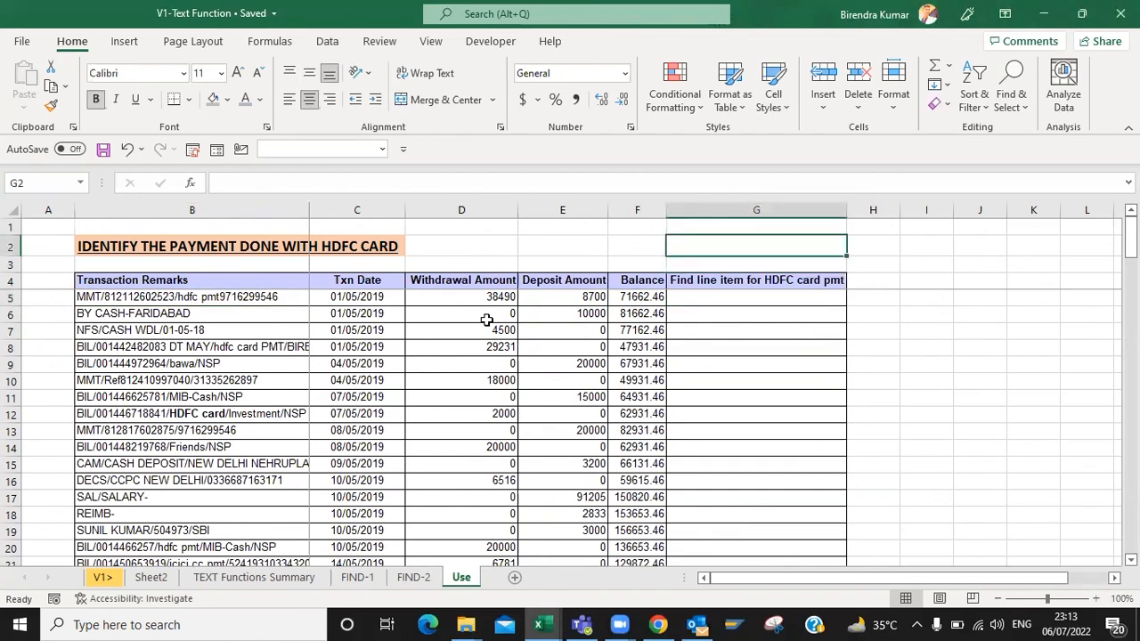
type("h")
type("fc")
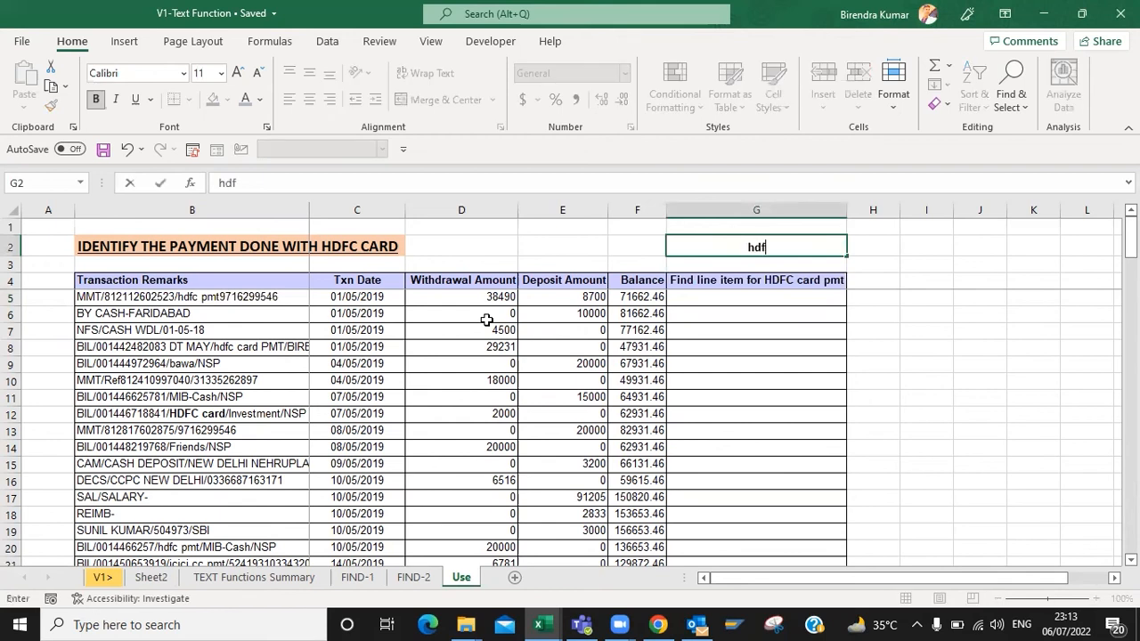
key("Return")
key("Return")
key("Return")
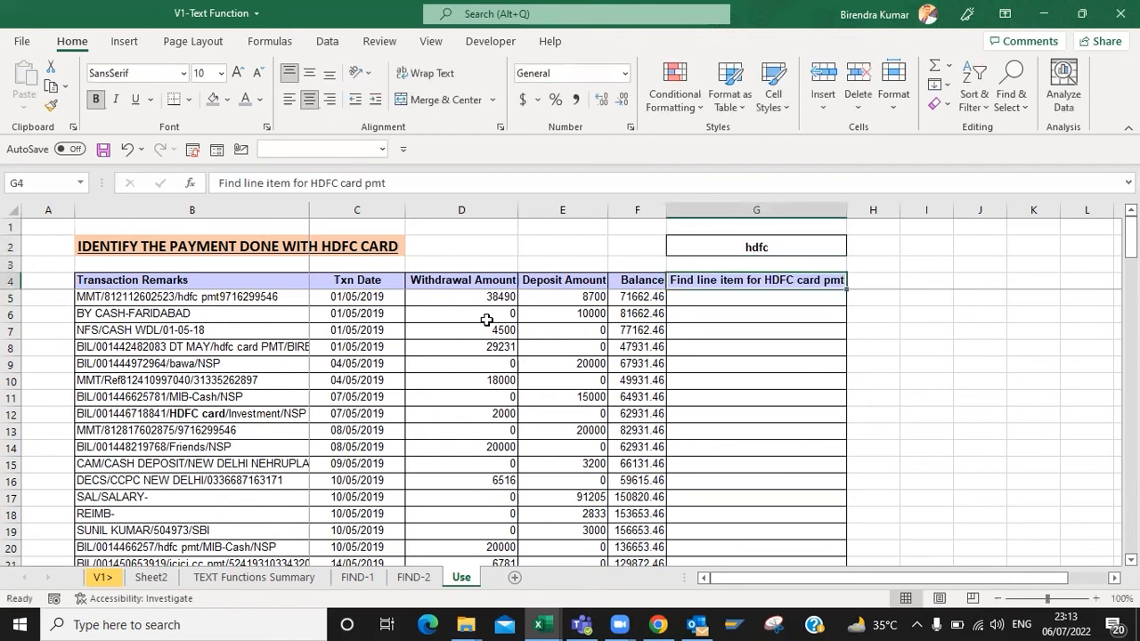
key("Left")
key("Left")
key("Left")
key("Left")
key("Left")
key("Right")
key("Right")
key("Right")
key("Right")
key("Right")
Step: Enter =FIND($G$2,B5) in G5 to locate the hdfc search text within the first transaction remark
type("=fi")
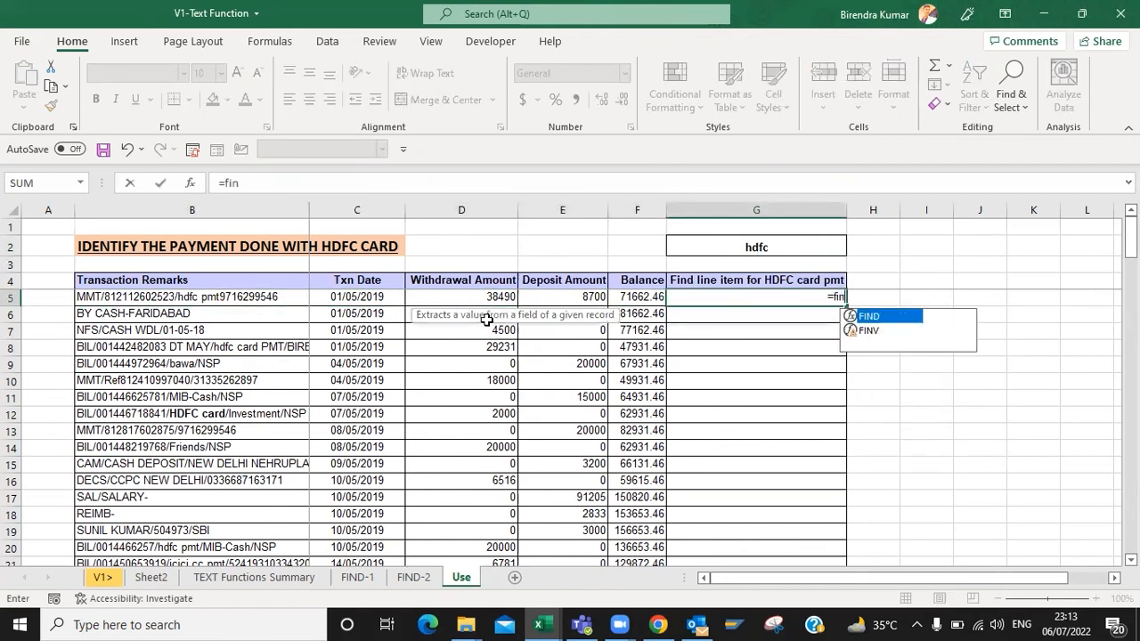
key("Tab")
key("Up")
key("Up")
key("Up")
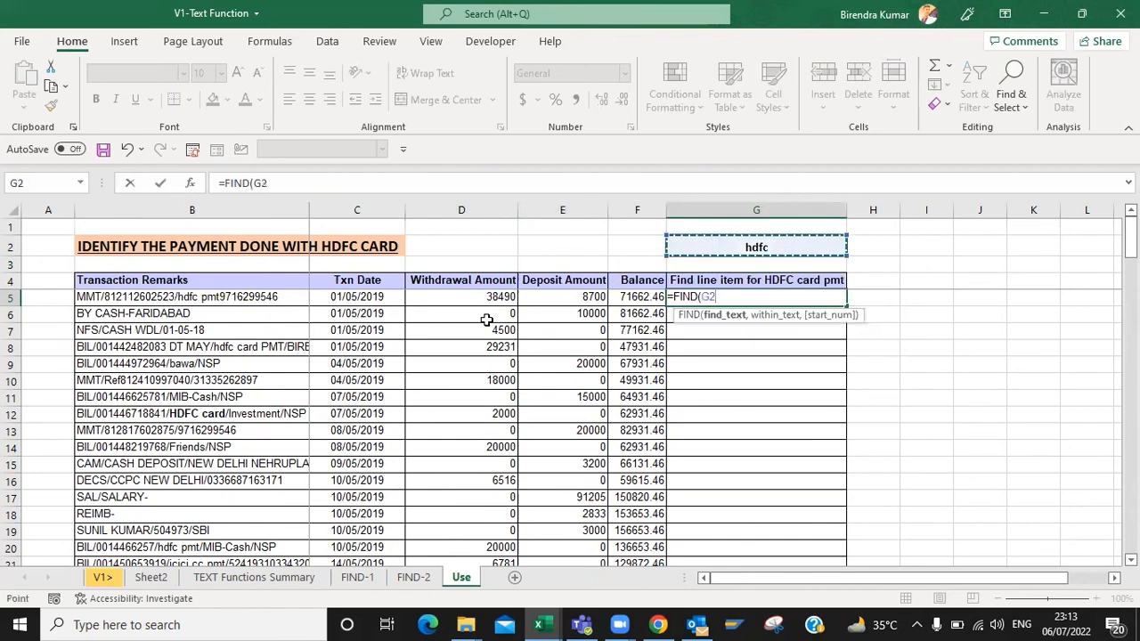
key("F4")
type(",")
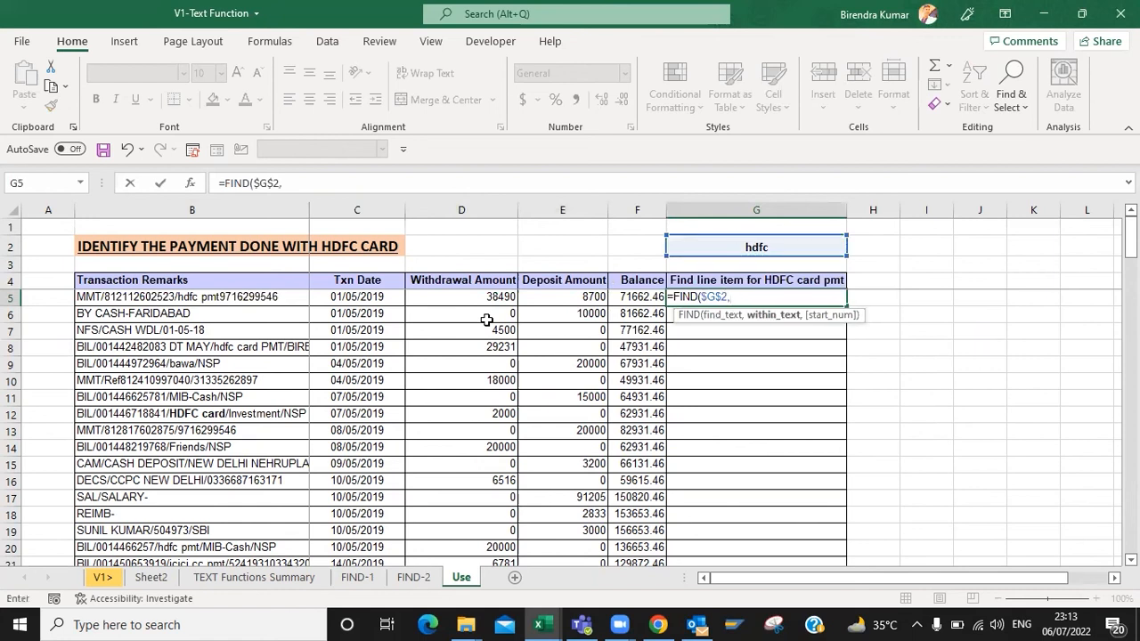
key("Left")
key("Left")
key("Left")
key("Left")
key("Left")
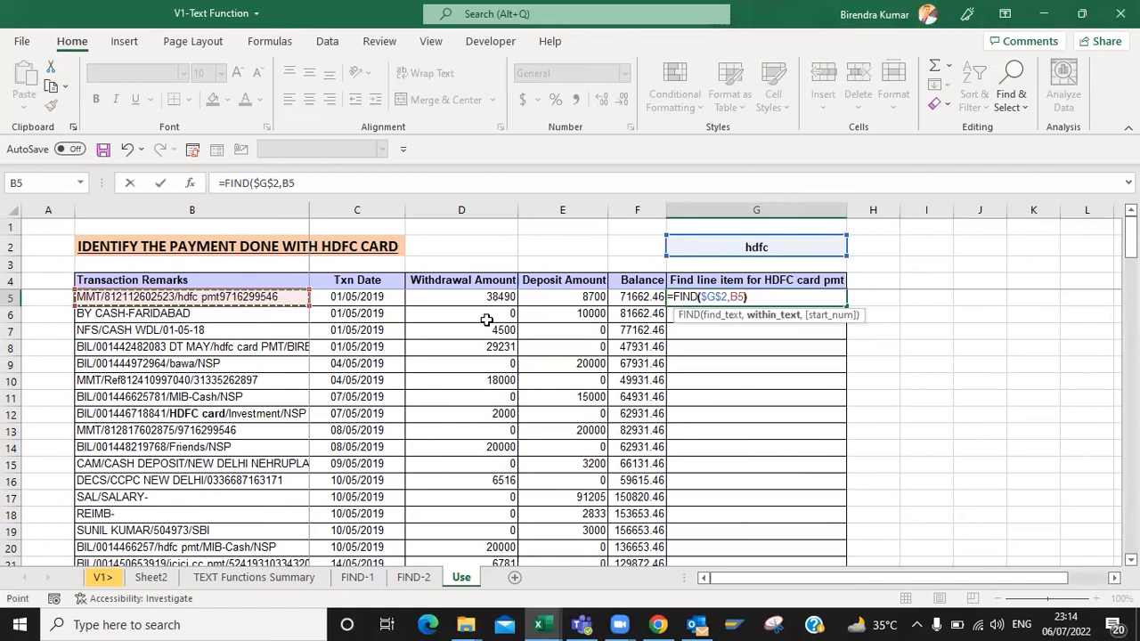
key("Return")
Step: Compare the FIND result in G5 with the transaction remark in B5
key("Up")
key("Up")
key("Down")
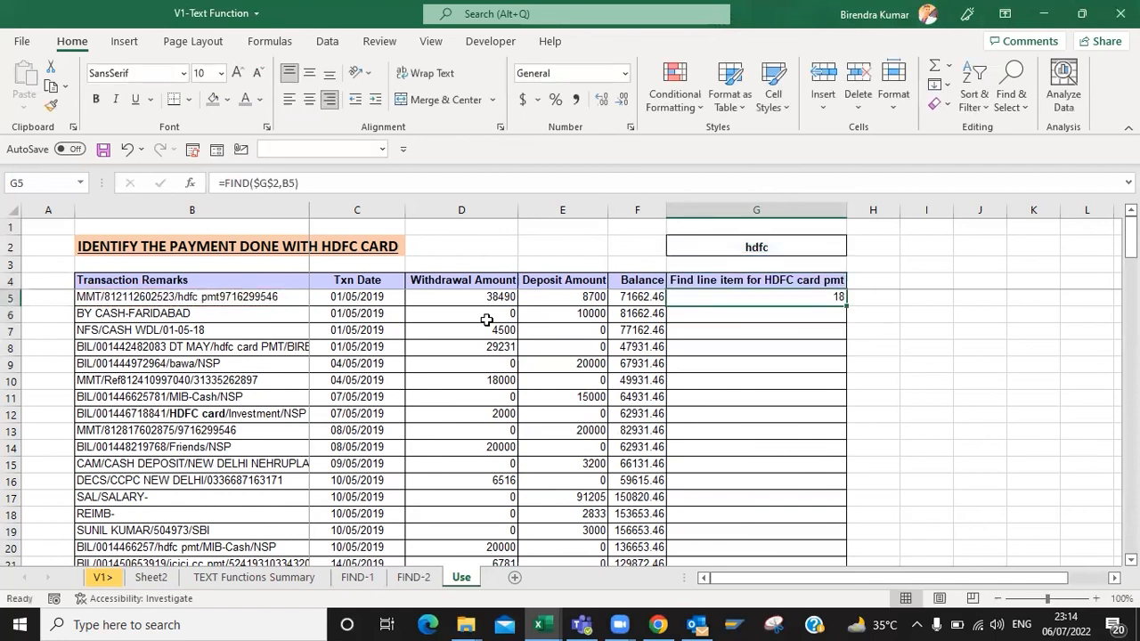
key("Left")
key("Left")
key("Left")
key("Left")
key("Left")
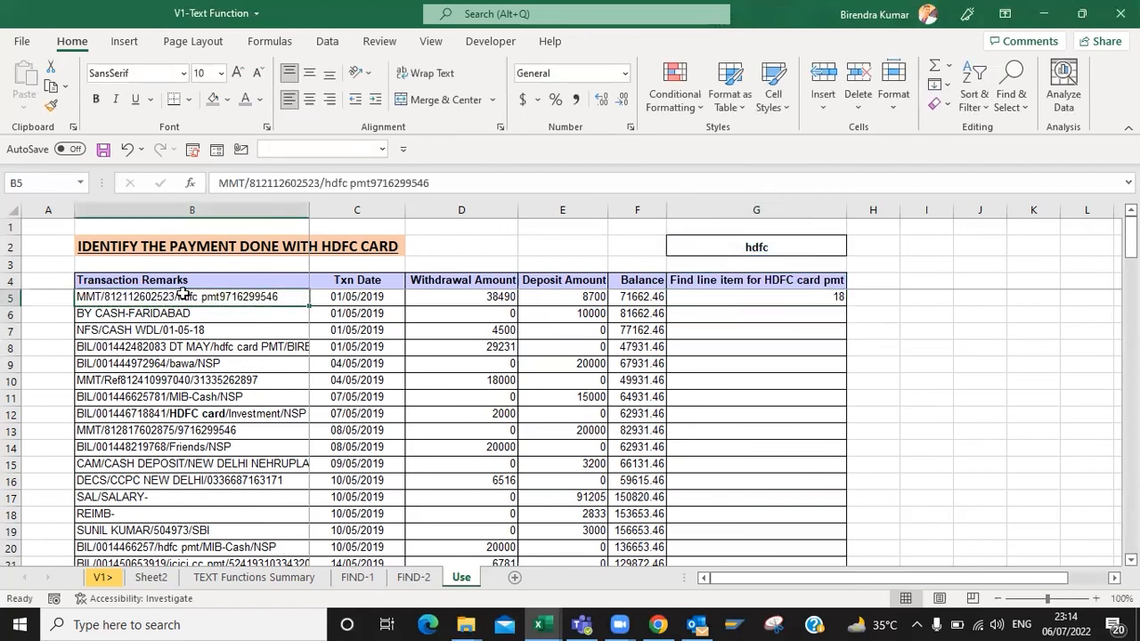
key("Right")
key("Right")
key("Right")
key("Right")
key("Right")
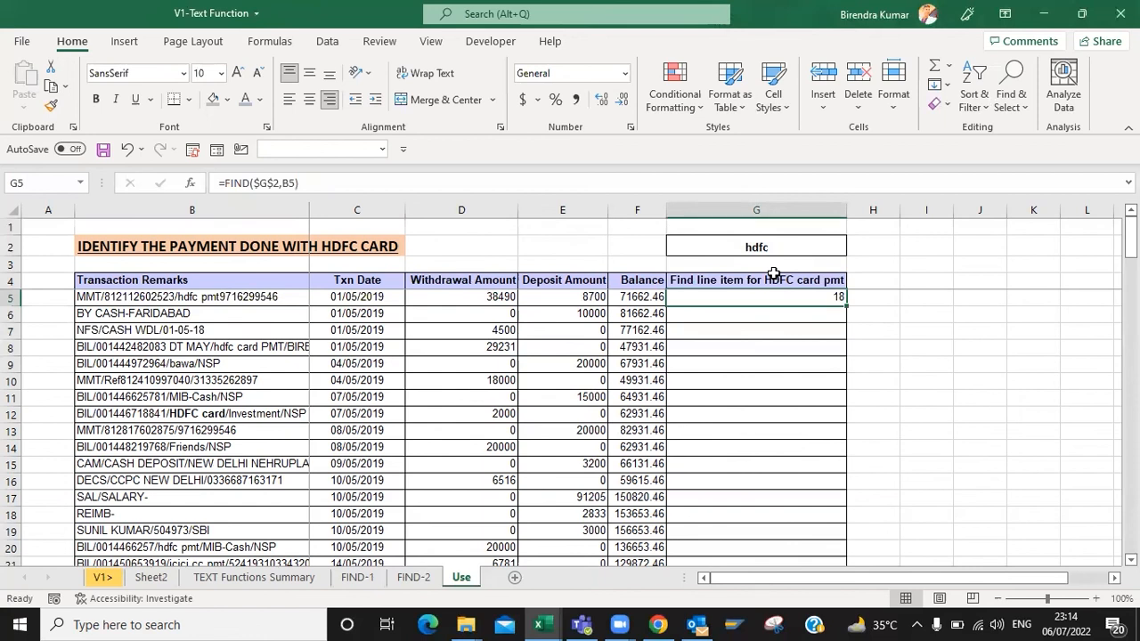
Step: Copy the G5 FIND formula down column G to the last transaction row
key("ctrl+c")
key("Left")
key("ctrl+Down")
key("Right")
key("ctrl+shift+Up")
key("ctrl+v")
Step: Examine the FIND results down column G to row 29 and go back to the result in G20
left_click(771, 274)
key("Down")
key("Down")
key("Down")
key("Down")
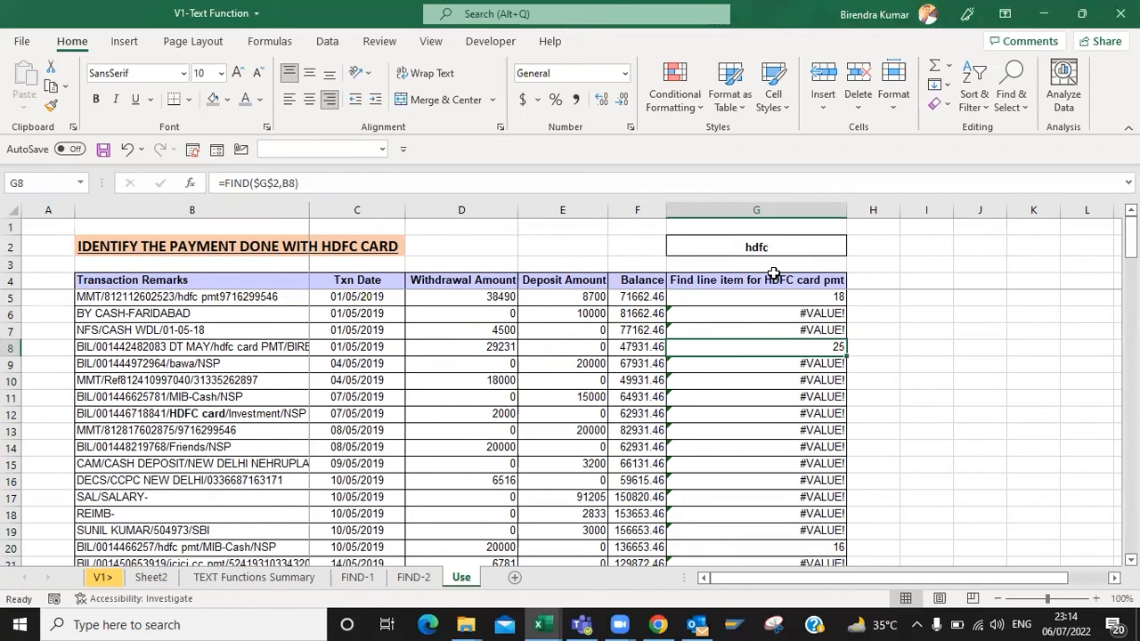
key("Down")
key("Down")
key("Down")
key("Down")
key("Down")
key("Down")
key("Down")
key("Down")
key("Down")
key("Down")
key("Down")
key("Down")
key("Down")
key("Down")
key("Down")
key("Down")
key("Down")
key("Down")
key("Down")
key("Down")
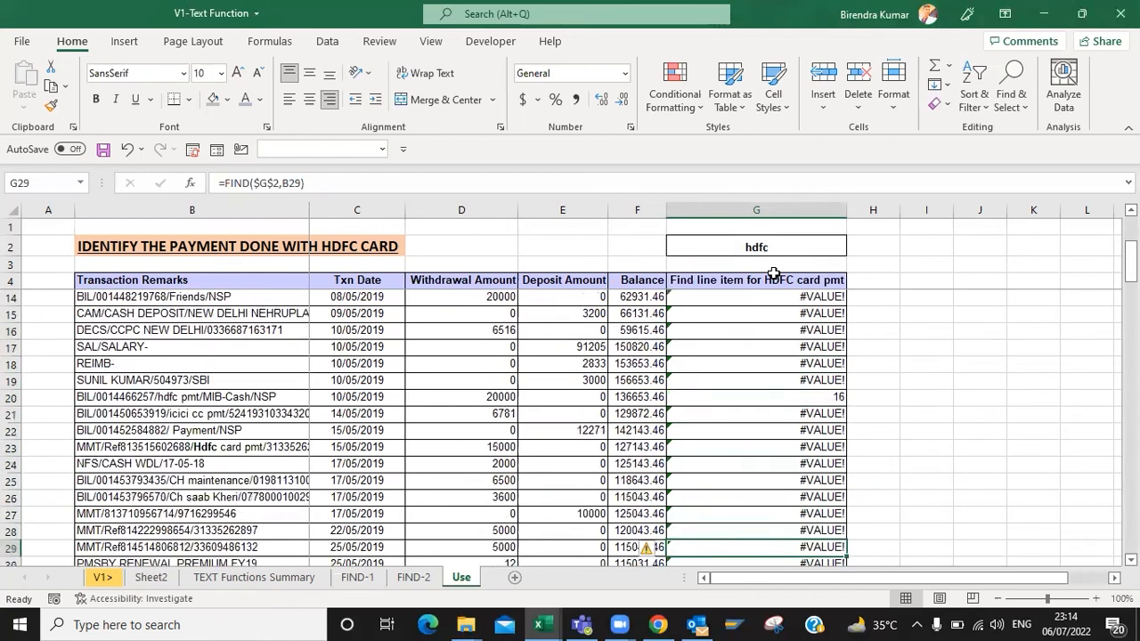
key("Up")
key("Up")
key("Up")
key("Up")
key("Up")
key("Up")
key("Up")
key("Up")
key("Up")
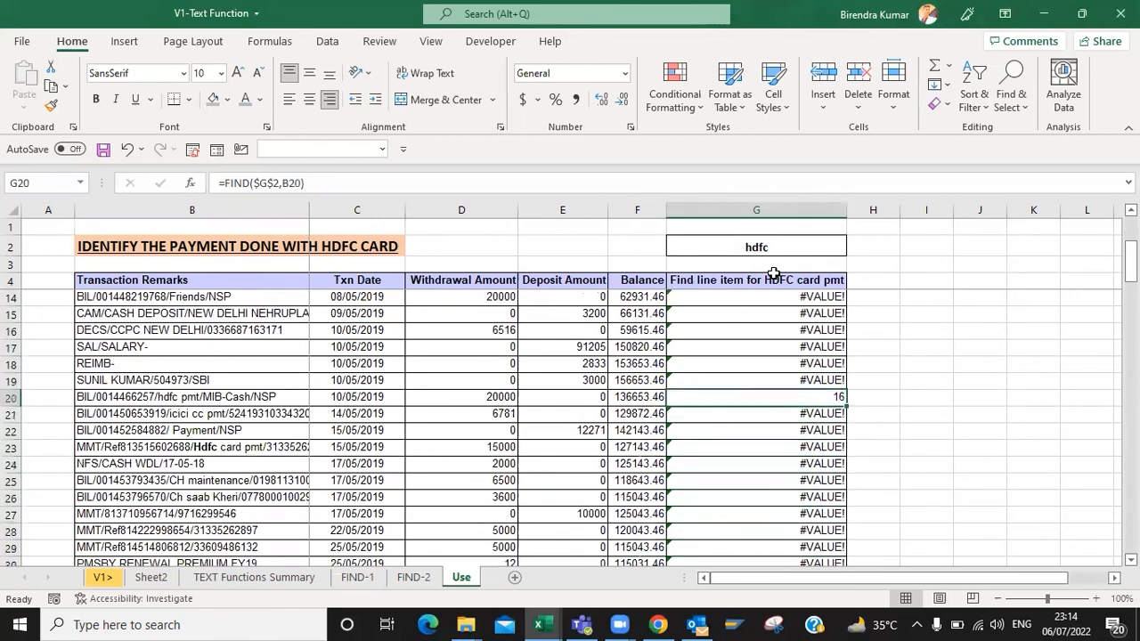
Step: Review the transaction remarks in column B around row 20, ending at the HDFC card payment remark in B23
key("Left")
key("Left")
key("Left")
key("Left")
key("Left")
key("Up")
key("Up")
key("Up")
key("Up")
key("Up")
key("Up")
key("Up")
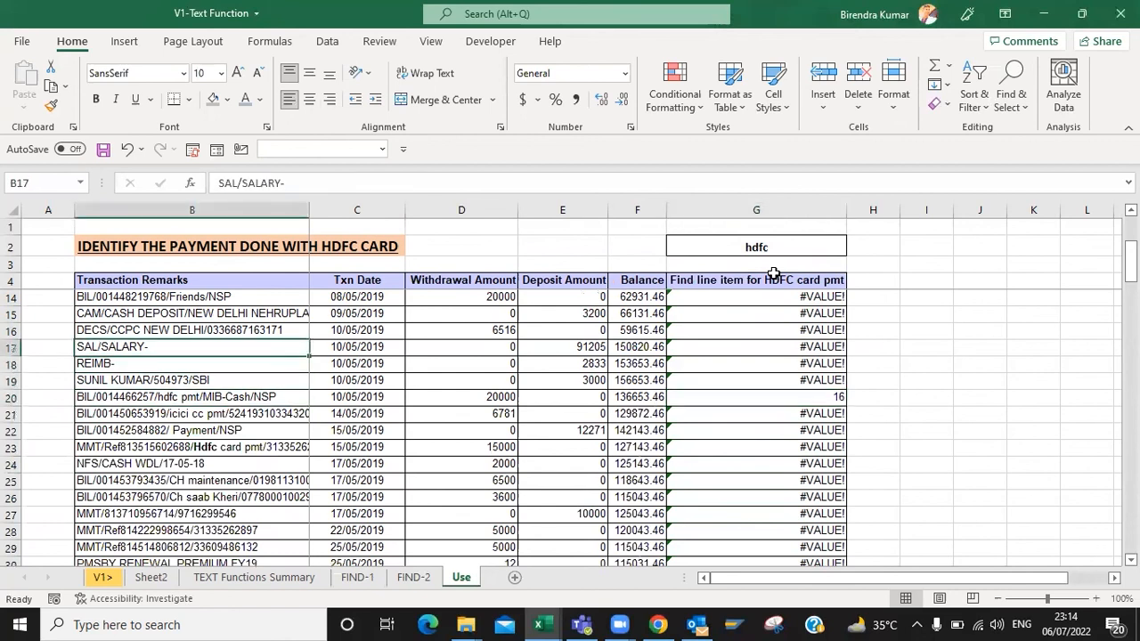
key("Down")
key("Down")
key("Down")
key("Down")
key("Down")
key("Down")
key("Down")
key("Down")
key("Down")
key("Down")
key("Down")
key("Up")
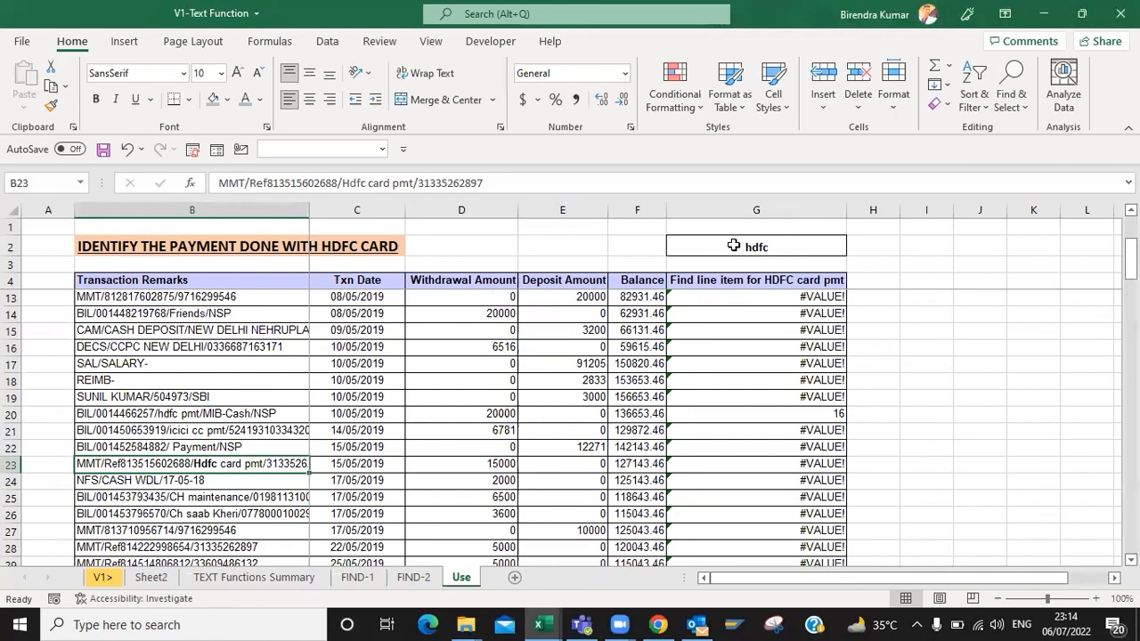
Step: Wrap the G5 formula in ISNUMBER so it reads =ISNUMBER(FIND($G$2,B5))
left_click(778, 471)
key("ctrl+Up")
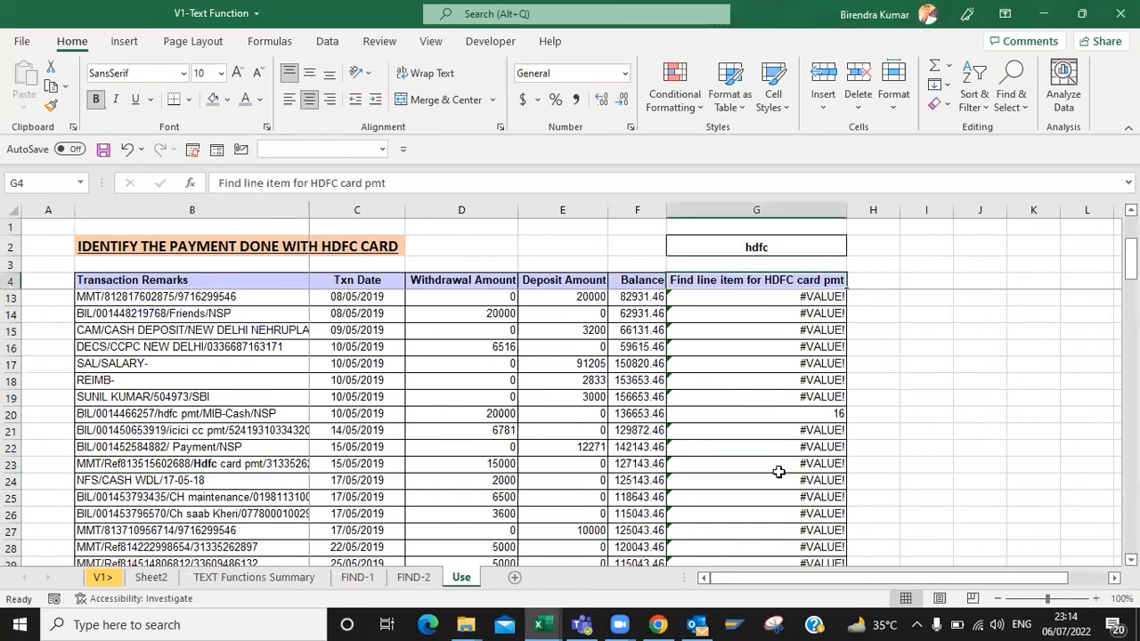
key("Down")
key("F2")
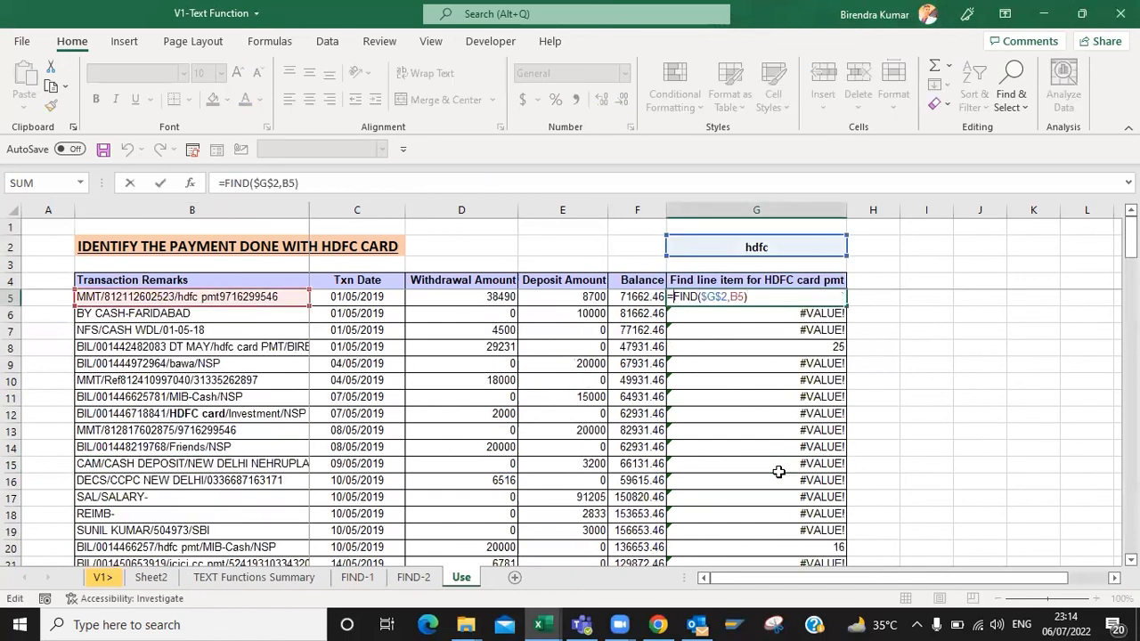
key("Home")
key("Right")
type("isnum")
key("Tab")
key("Right")
key("Right")
key("Right")
key("Right")
key("Right")
key("Right")
key("Right")
key("Right")
key("Right")
key("Right")
key("Right")
key("Right")
key("Right")
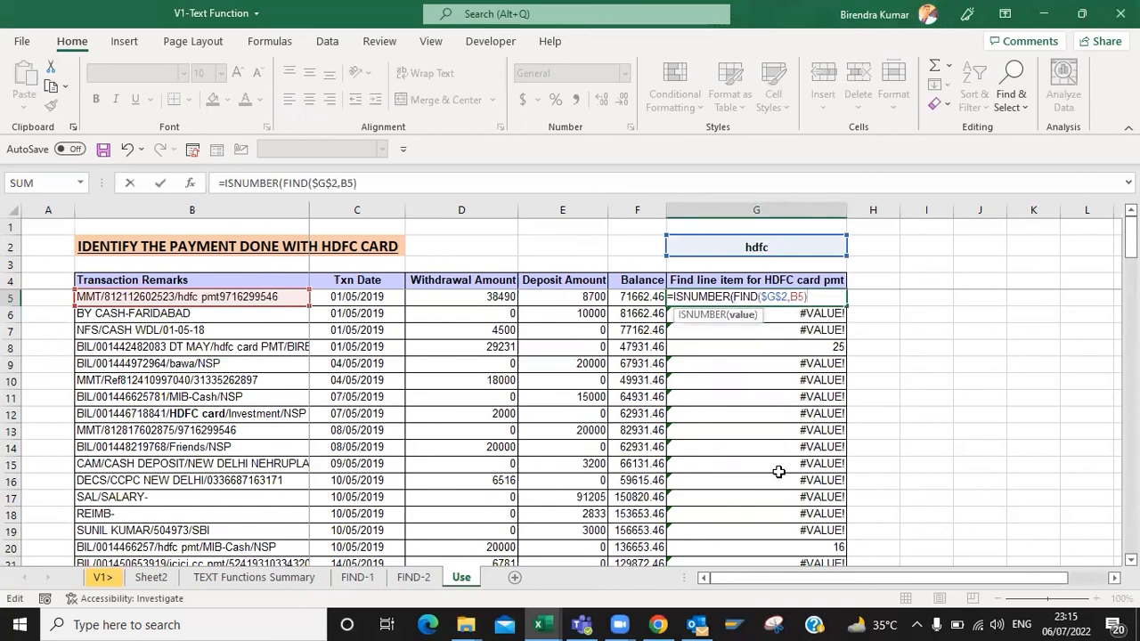
type(")")
key("ctrl+Return")
Step: Copy the G5 ISNUMBER formula down the rest of column G and check the first results
key("ctrl+c")
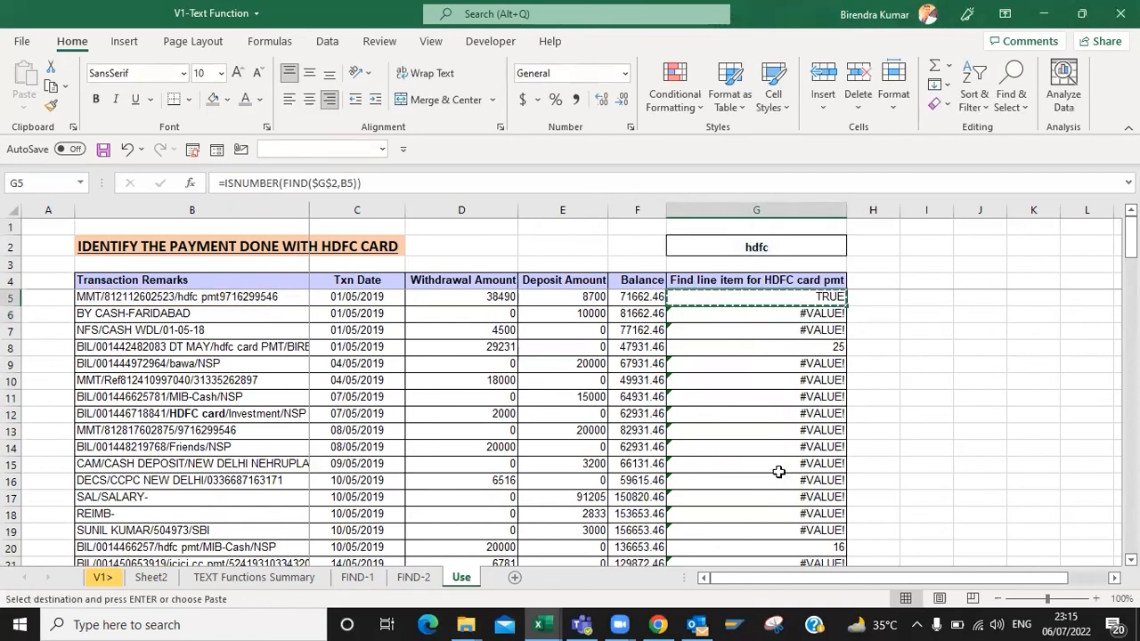
key("ctrl+shift+Down")
key("Return")
key("ctrl+Up")
key("Down")
key("Down")
key("Down")
key("Up")
key("Up")
key("Up")
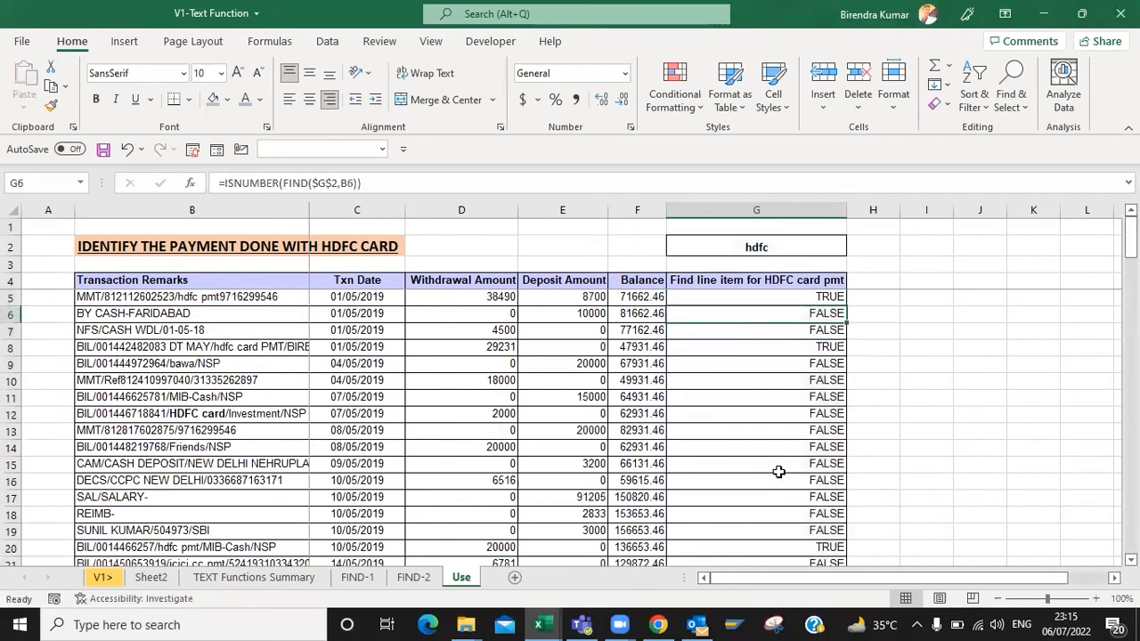
Step: Wrap the G5 formula in IF so it reads =IF(ISNUMBER(FIND($G$2,B5)),"Payment found","not found")
key("Down")
key("F2")
key("Left")
key("Left")
key("Left")
key("Left")
key("Left")
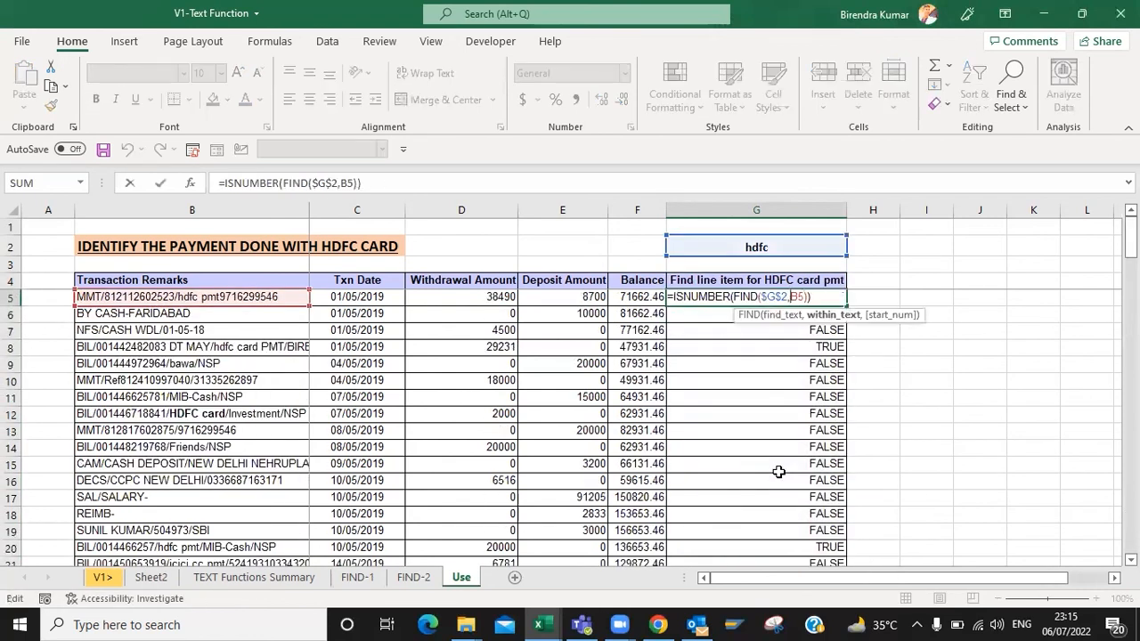
key("Left")
key("Left")
key("Left")
key("Left")
key("Left")
key("Left")
key("Left")
key("Left")
key("Left")
key("Left")
key("Left")
key("Left")
key("Left")
key("Left")
key("Left")
key("Left")
key("Left")
key("Left")
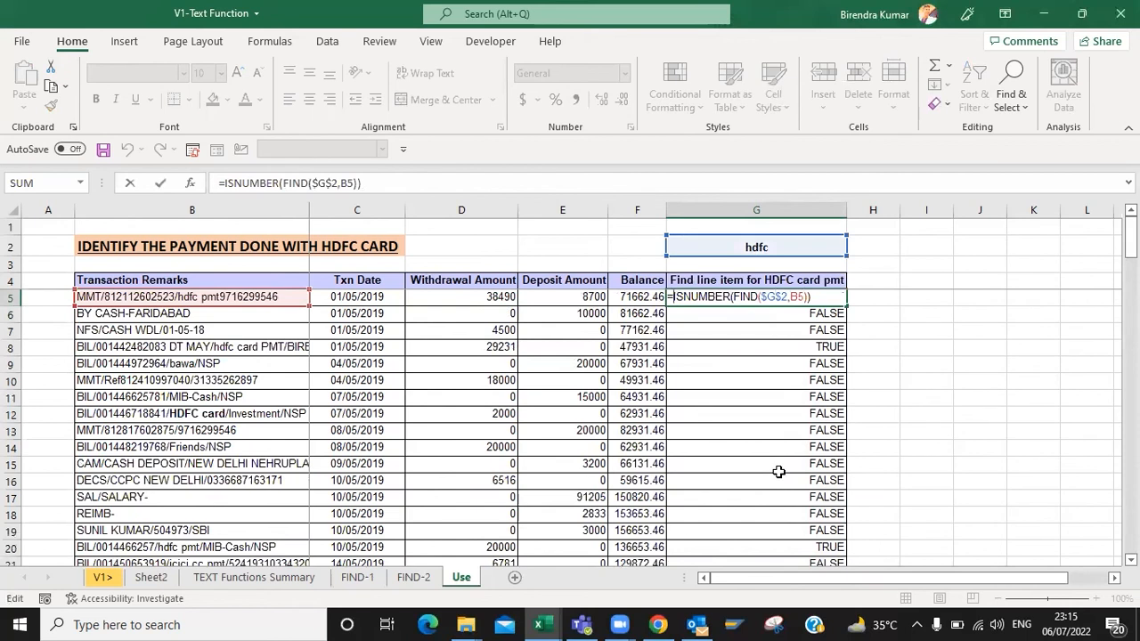
type("IF(")
key("Right")
key("Right")
key("Right")
key("Right")
key("Right")
key("Right")
key("Right")
key("Right")
key("Right")
key("Right")
key("Right")
key("Right")
key("Right")
key("Right")
key("Right")
key("Right")
key("Right")
key("Right")
key("Right")
key("Right")
type(",")
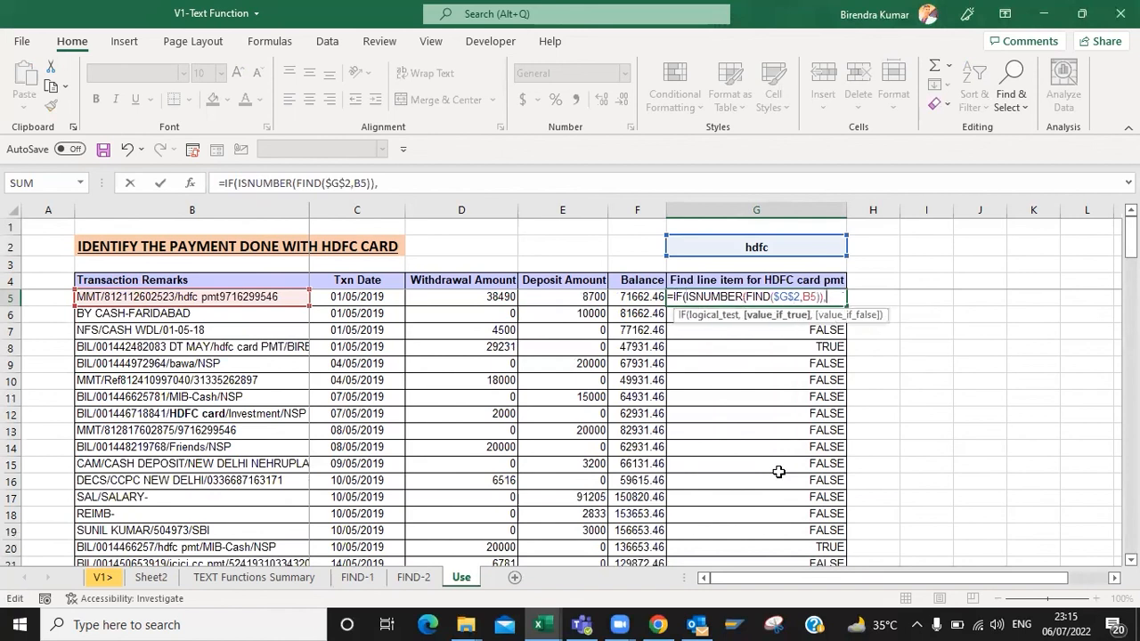
type("\"payment found\",")
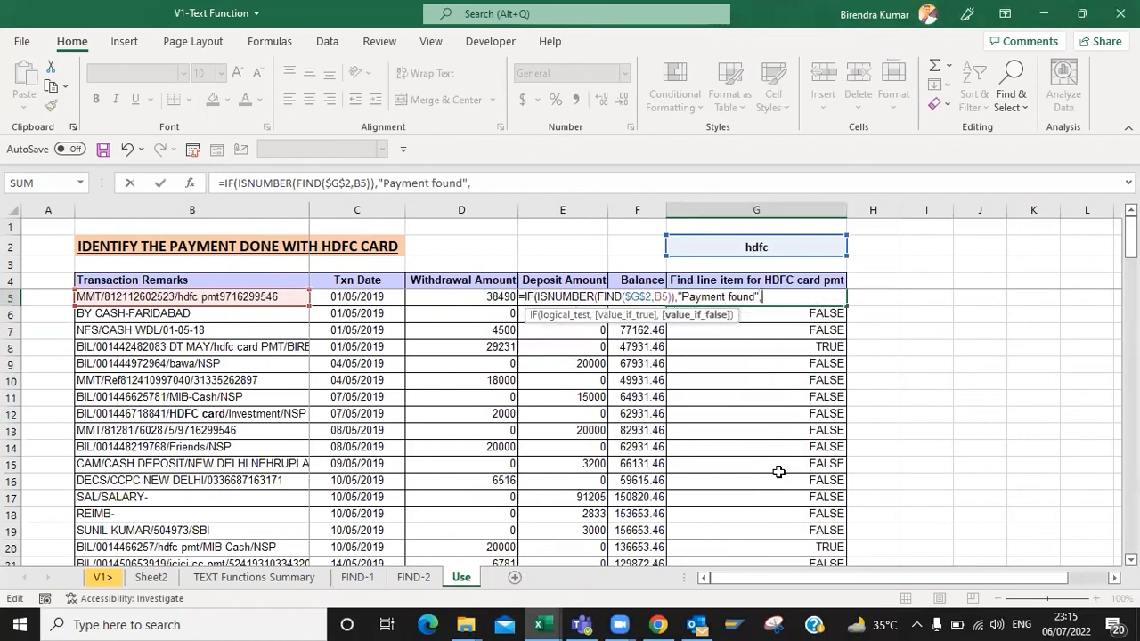
type("\"")
type("not found\")")
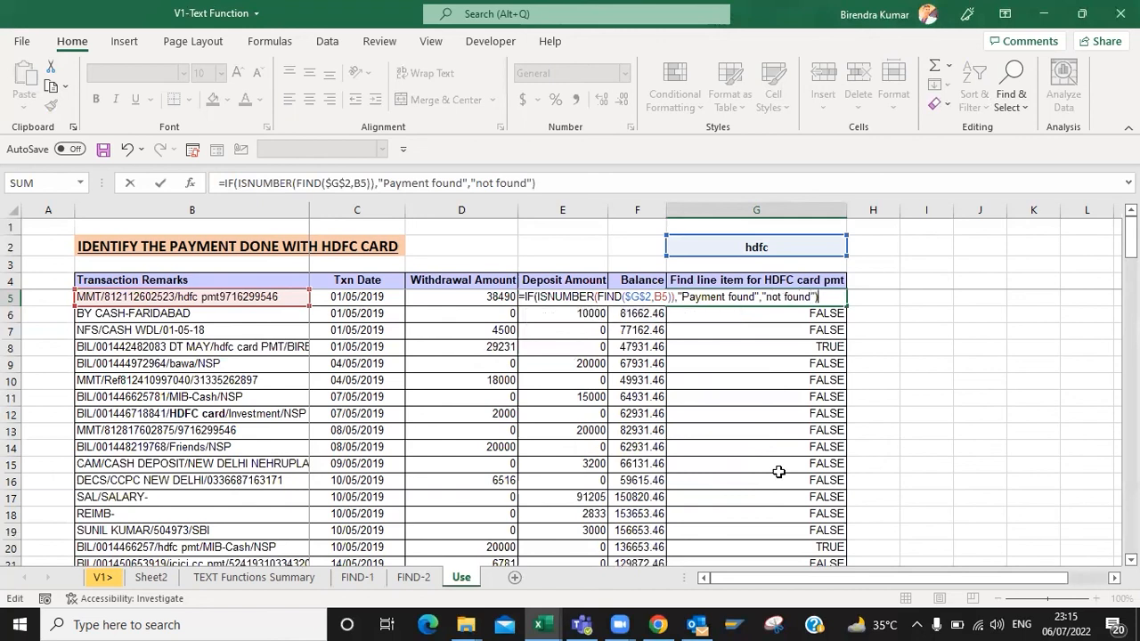
key("ctrl+Return")
Step: Copy the G5 IF formula down the rest of column G to row 131
key("ctrl+c")
key("ctrl+shift+Down")
key("Return")
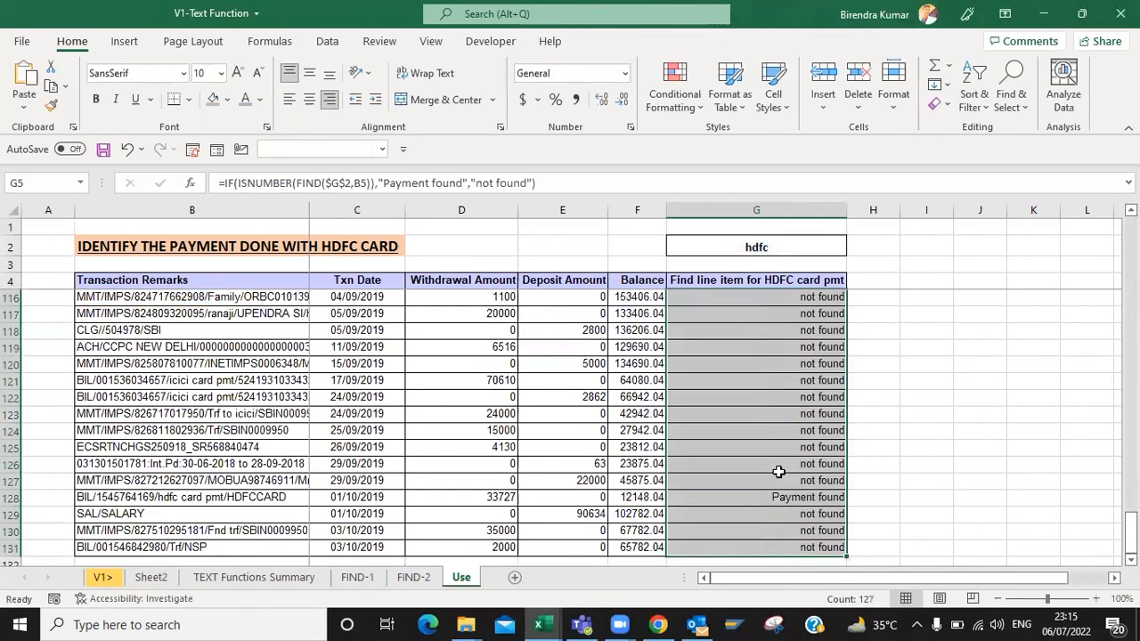
Step: Examine the payment found and not found results down column G to the last row
key("Up")
key("Down")
key("Down")
key("Down")
key("Down")
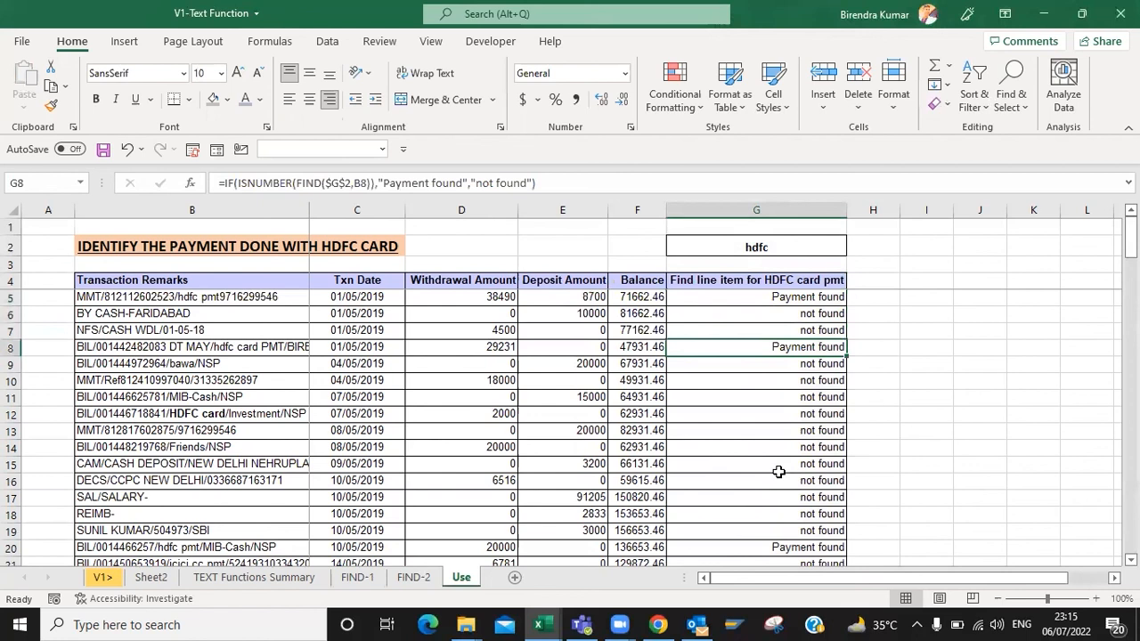
key("Down")
key("Down")
key("Down")
key("Down")
key("Down")
key("Down")
key("Down")
key("Down")
key("Down")
key("Down")
key("Down")
key("Down")
key("Down")
key("Down")
key("Down")
key("Down")
key("Down")
key("Down")
key("Down")
key("Down")
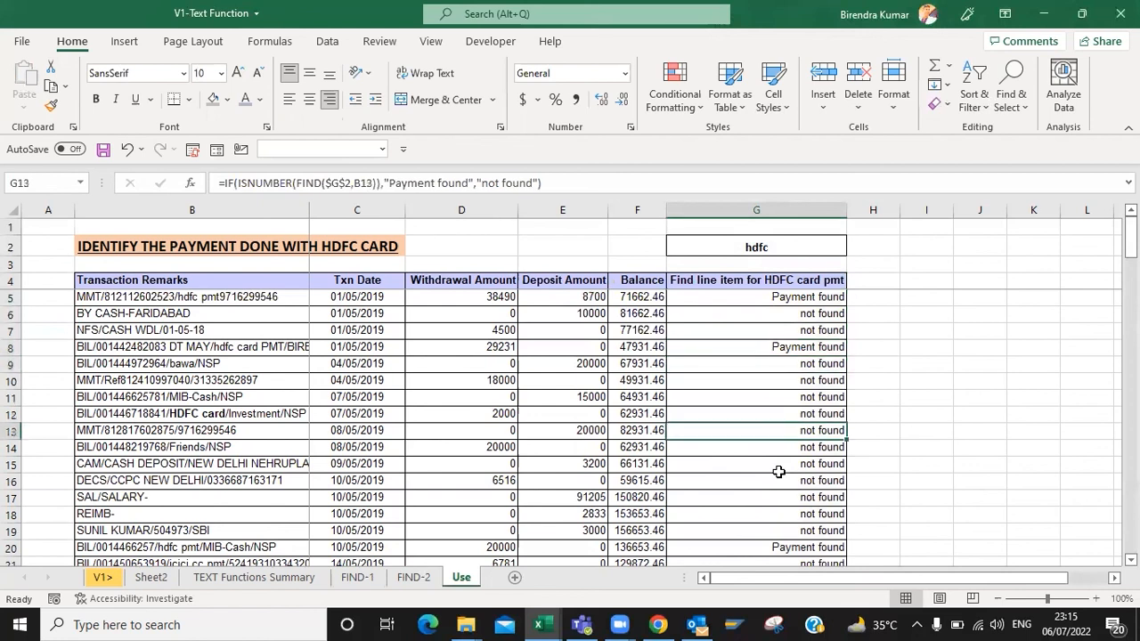
key("ctrl+Down")
key("ctrl+Up")
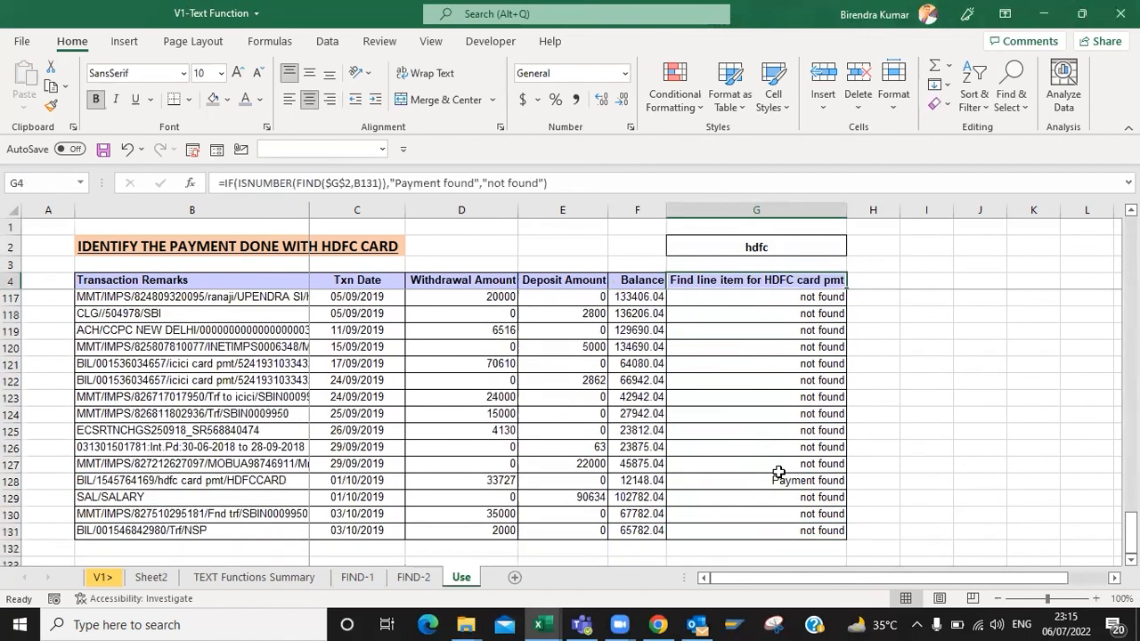
Step: Go back to the first results in column G and save the workbook
key("Down")
key("Down")
key("Down")
key("ctrl+s")
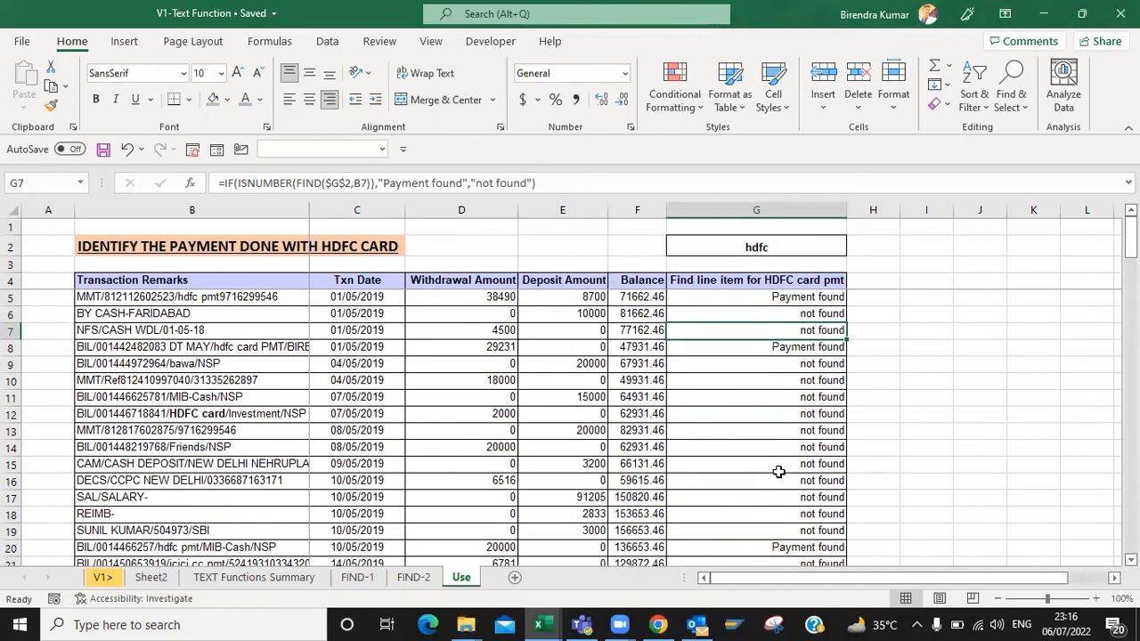
Step: Review the FIND-1 sheet from its top down to the heading about using the function in office work in A42
left_click(357, 585)
scroll(146, 290, "up", 10)
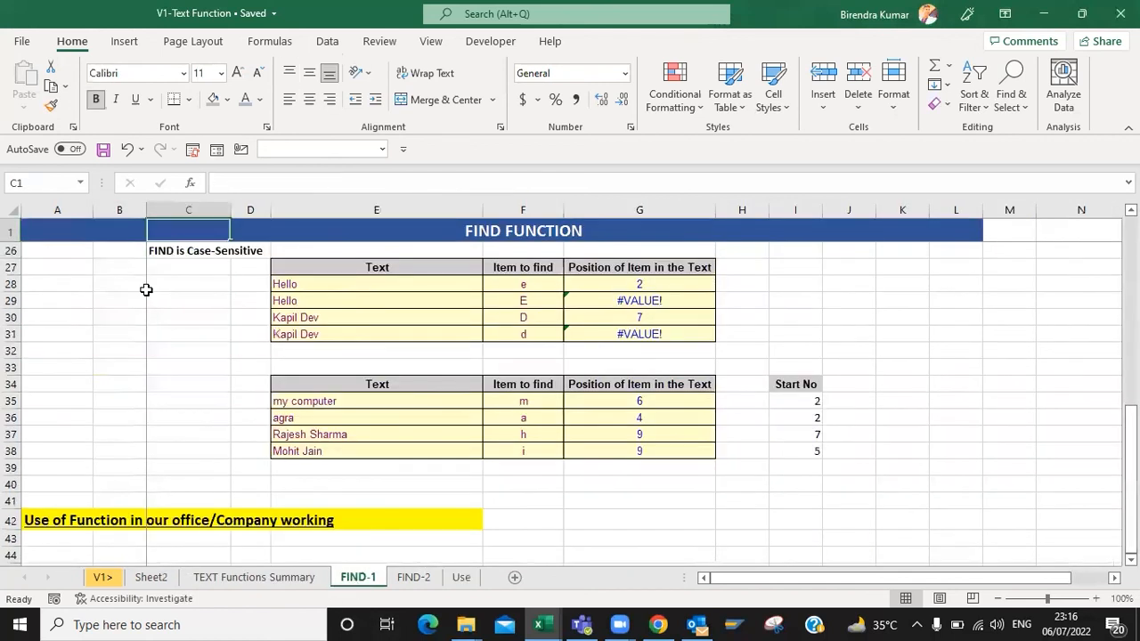
left_click(146, 290)
key("ctrl+Down")
key("ctrl+Home")
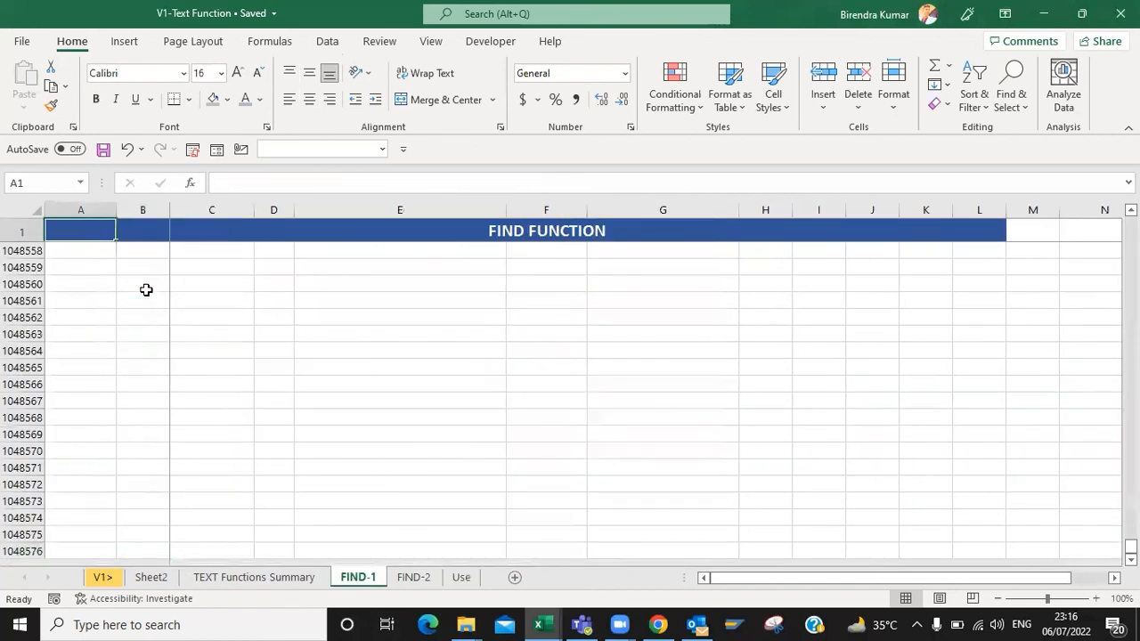
key("ctrl+Down")
key("ctrl+Down")
key("ctrl+Down")
key("ctrl+Down")
key("ctrl+Down")
key("ctrl+Down")
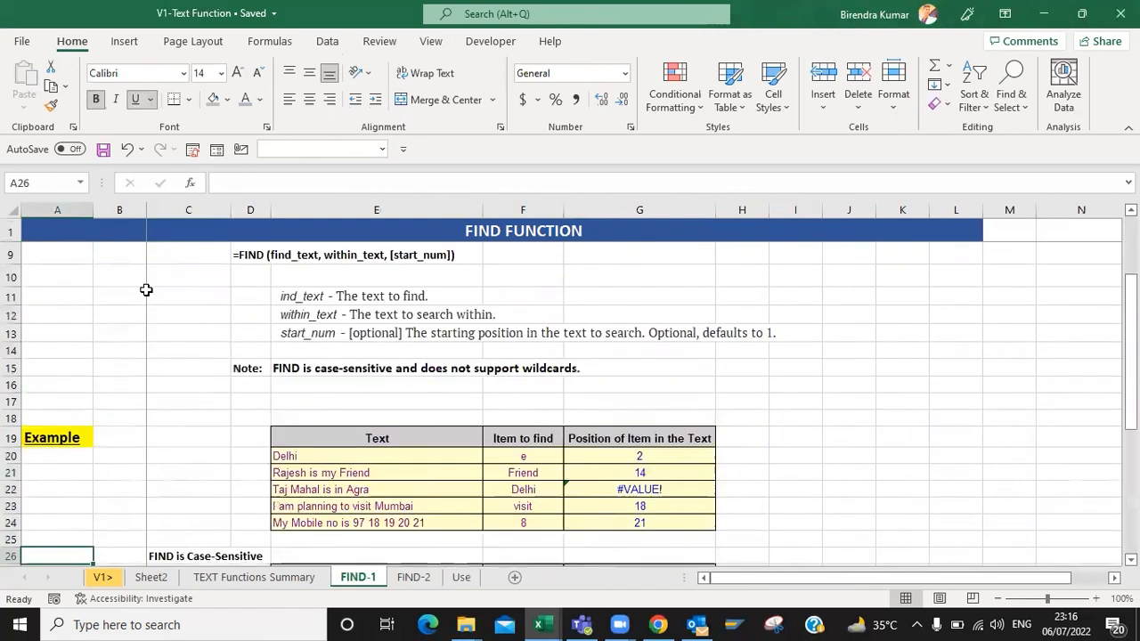
key("ctrl+Down")
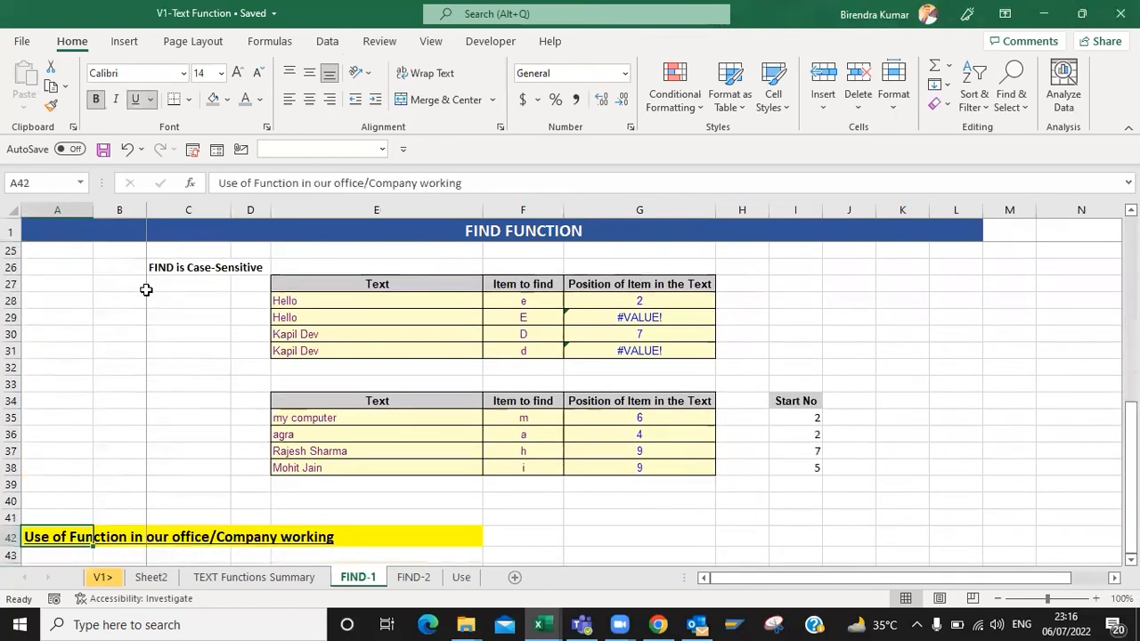
Step: Return to the Use sheet and look over the first rows of the payment results
key("ctrl+Page_Down")
key("ctrl+Page_Down")
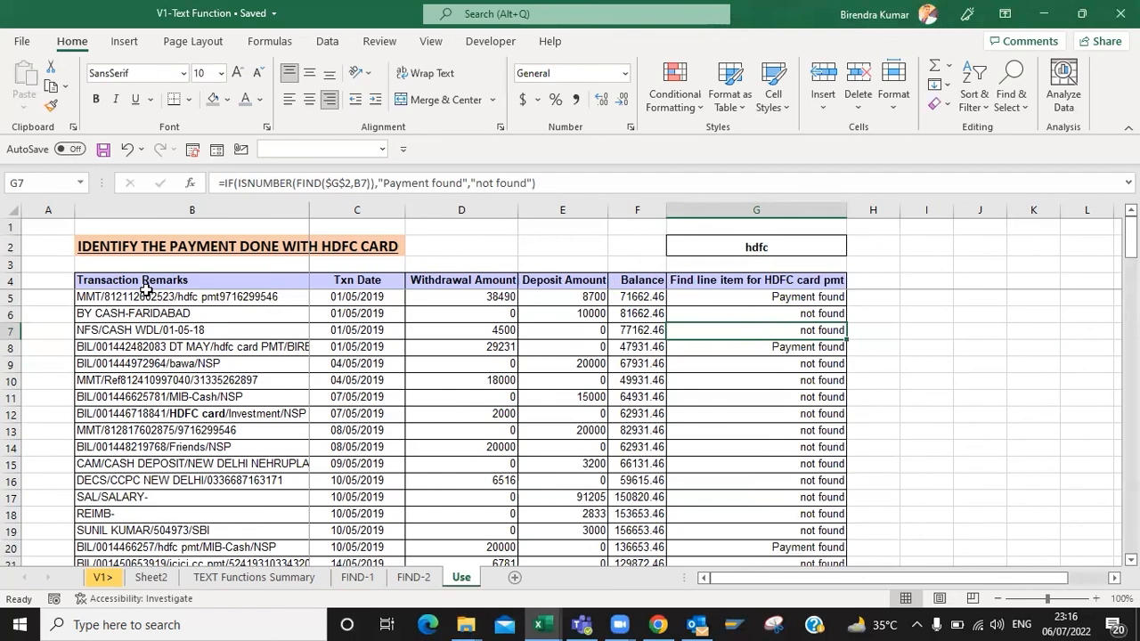
key("ctrl+Up")
key("Down")
key("Down")
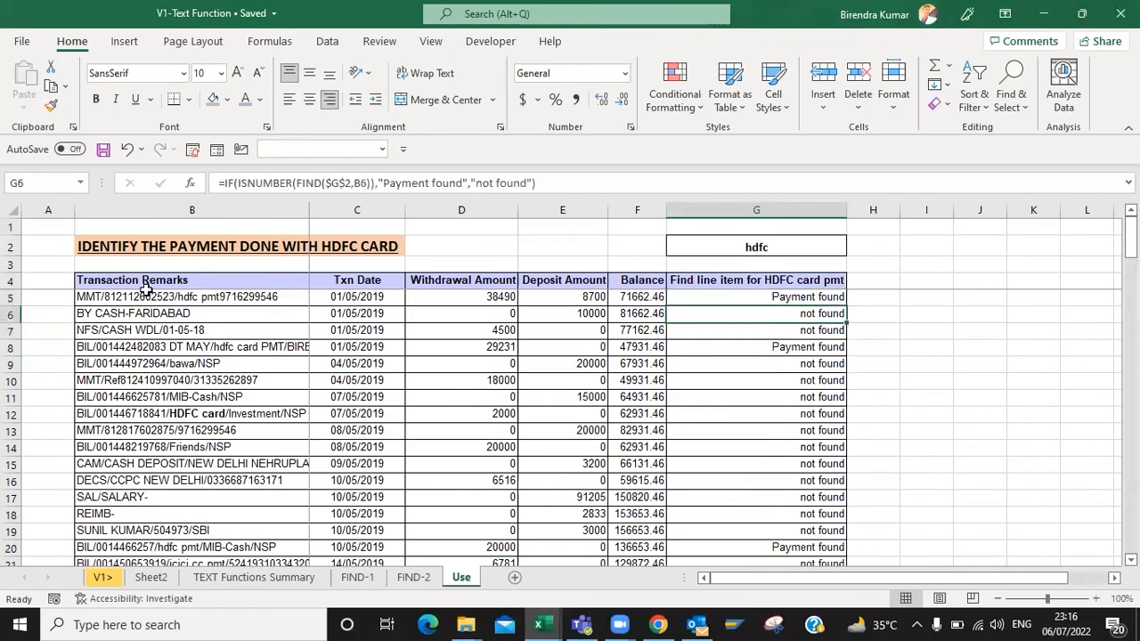
key("ctrl+Left")
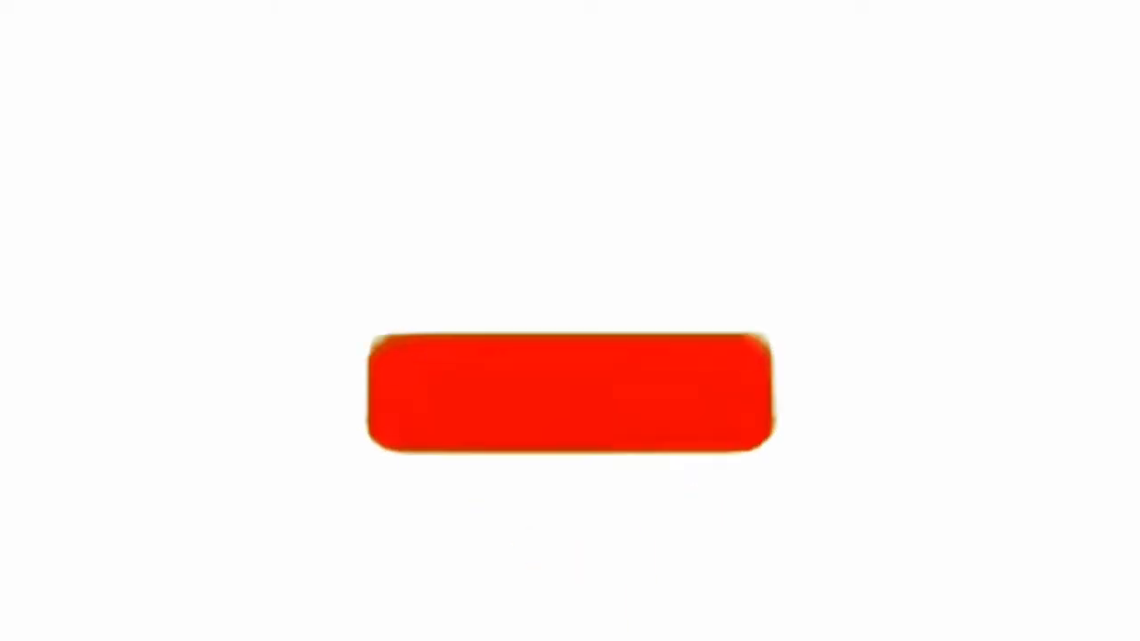